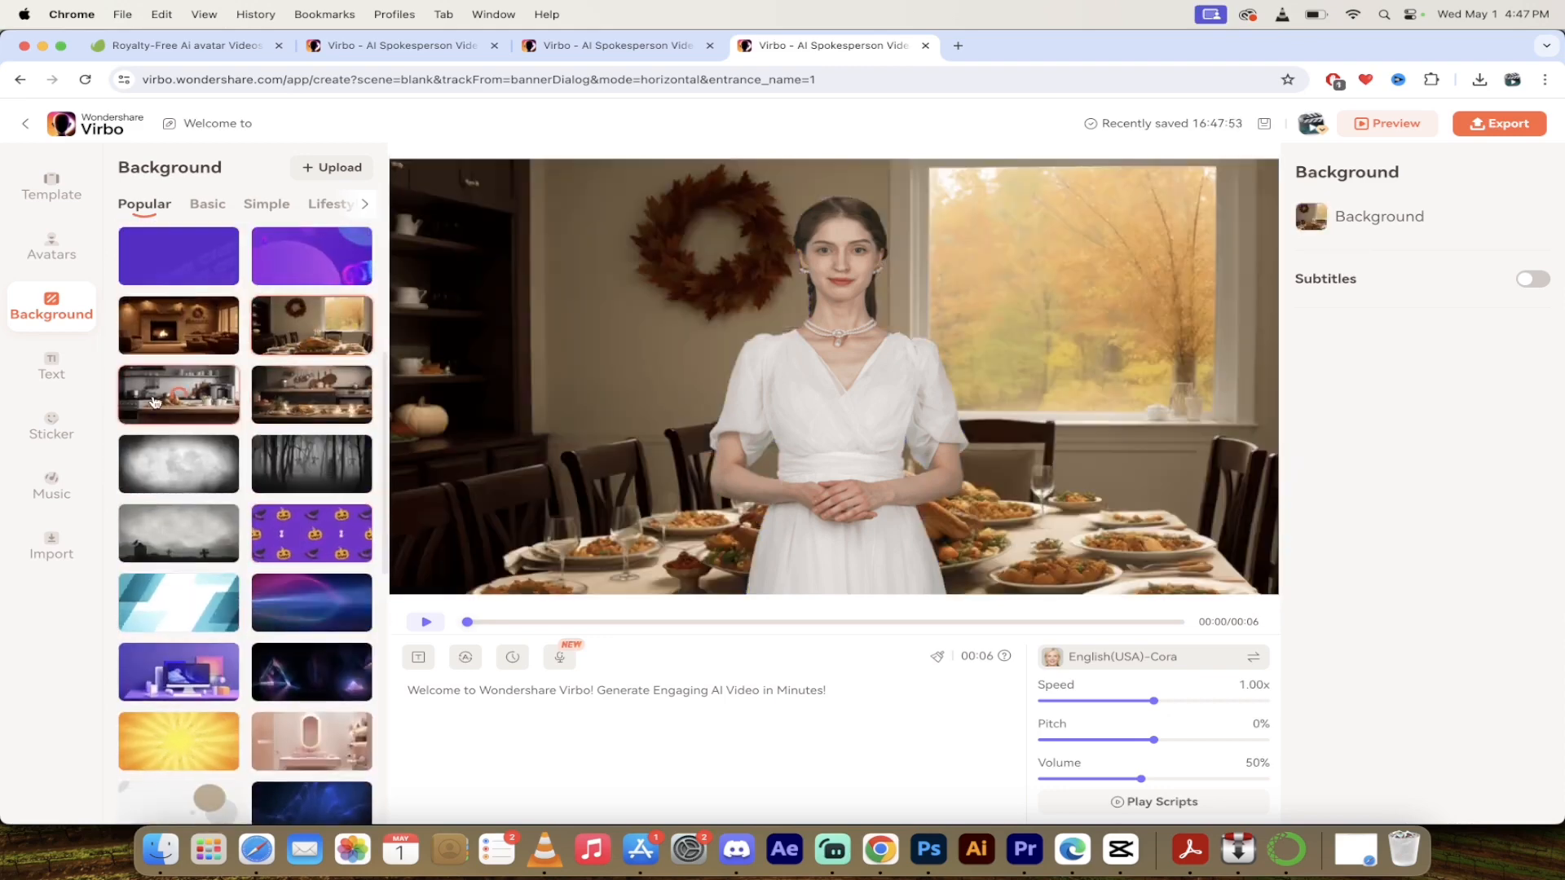
Browse the Popular and Lifestyle backgrounds and the Recommended avatars available for the video.
{"action": "scroll", "coordinate": [229, 327], "scroll_direction": "up", "scroll_amount": 4}
{"action": "scroll", "coordinate": [223, 291], "scroll_direction": "up", "scroll_amount": 1}
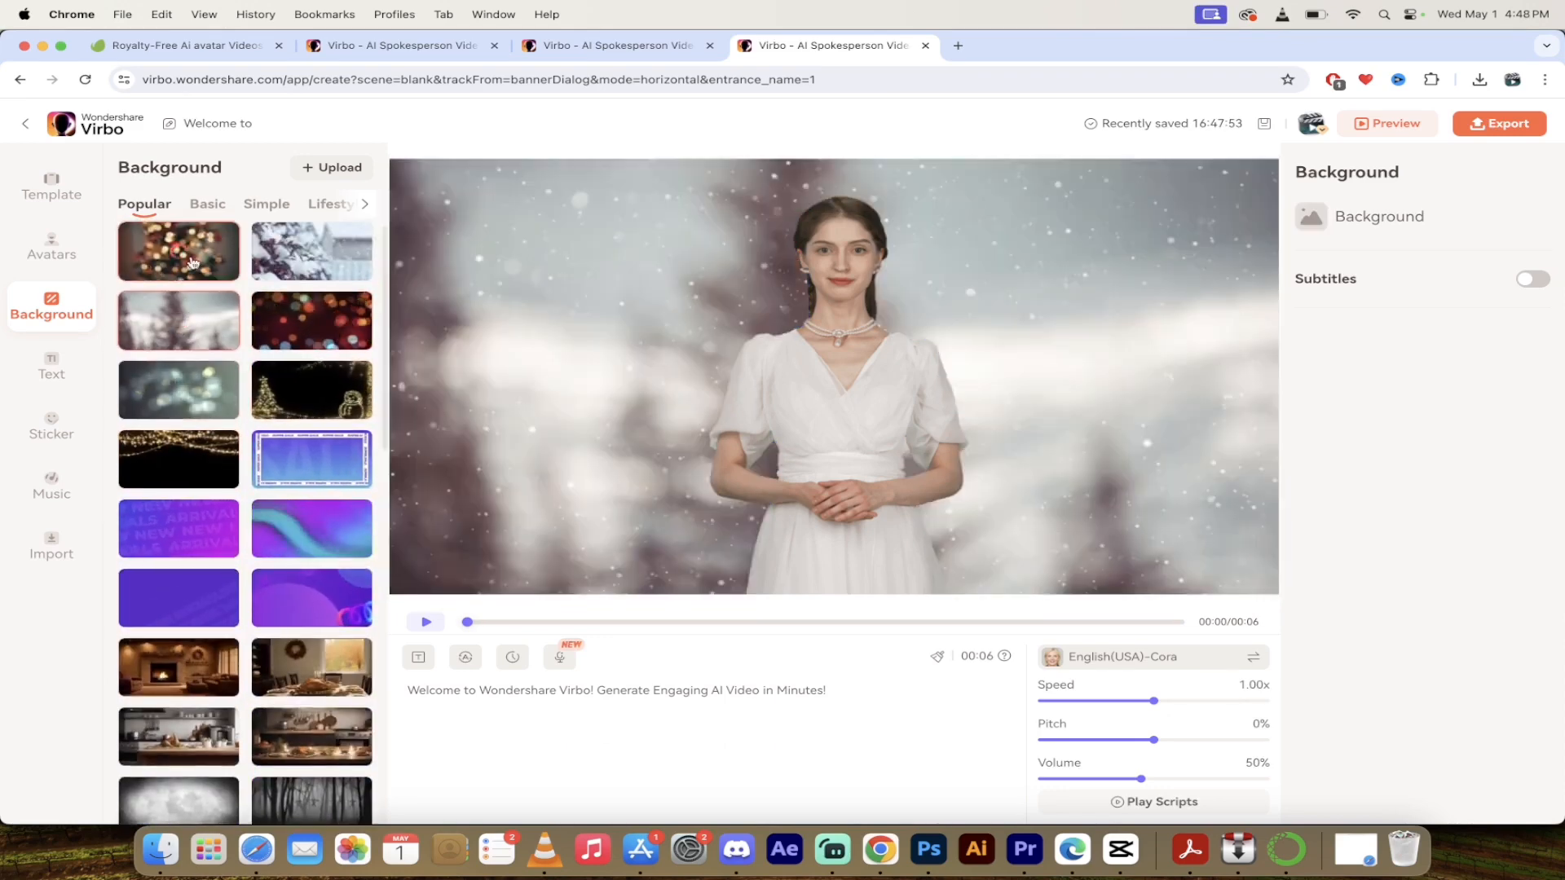
{"action": "left_click", "coordinate": [340, 205]}
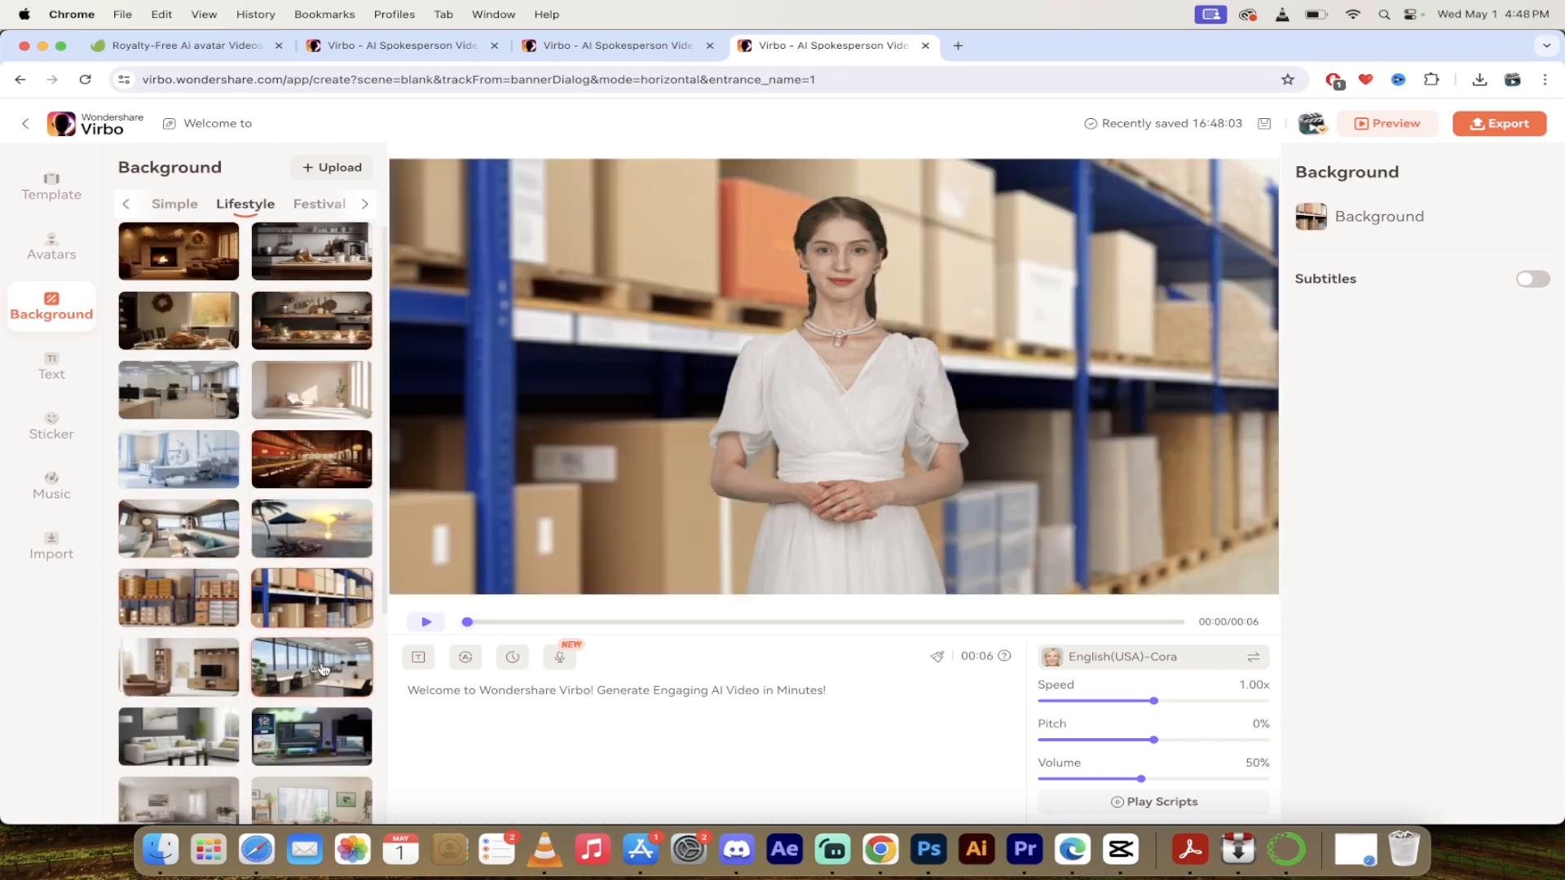
{"action": "scroll", "coordinate": [179, 587], "scroll_direction": "down", "scroll_amount": 3}
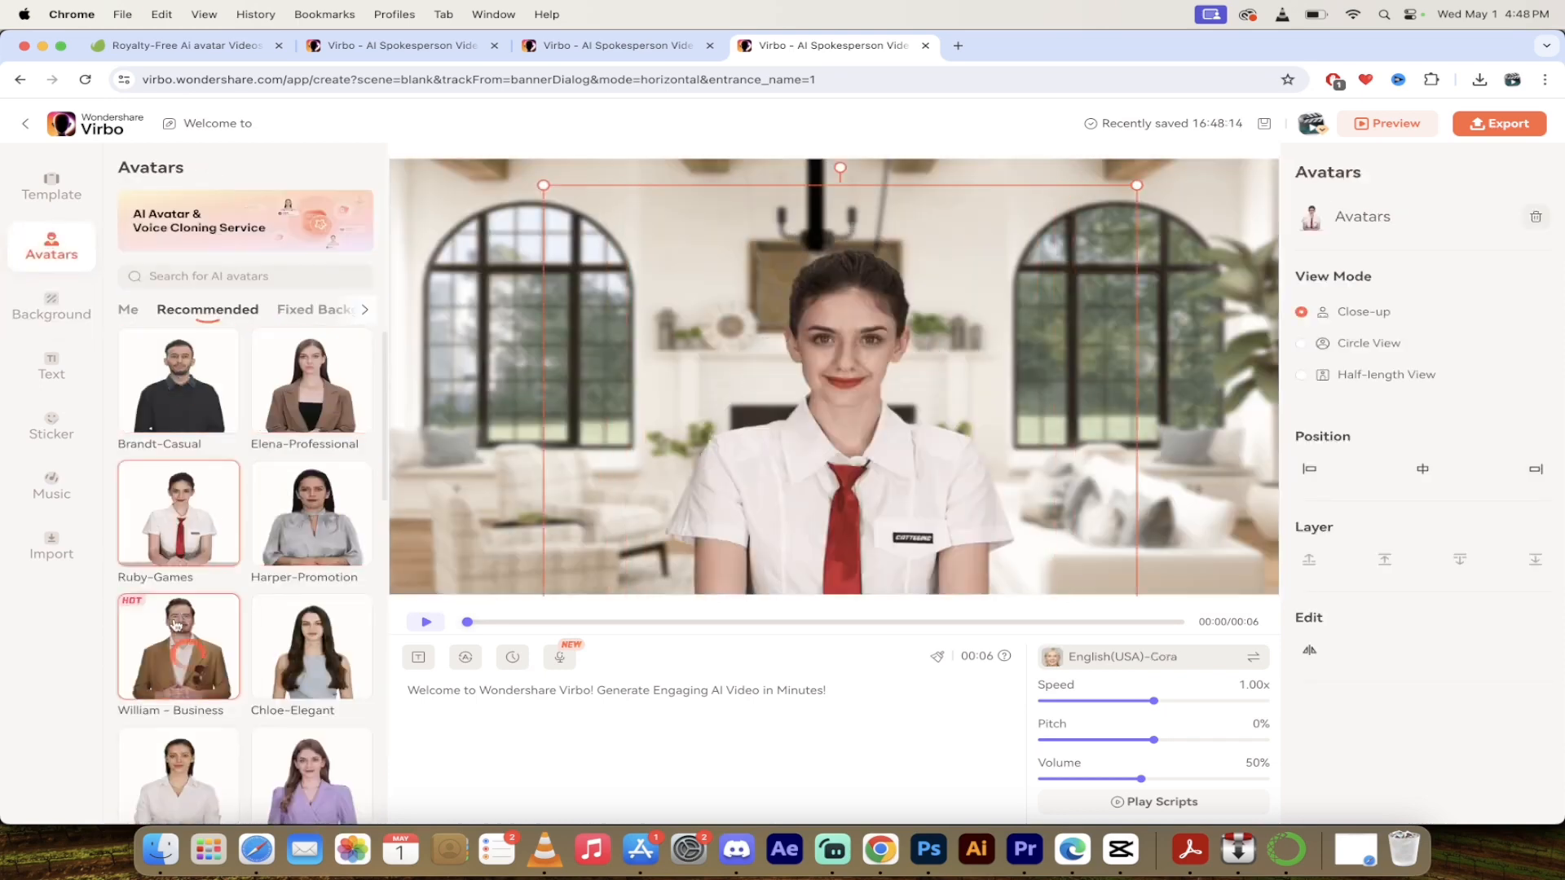
{"action": "scroll", "coordinate": [301, 562], "scroll_direction": "down", "scroll_amount": 8}
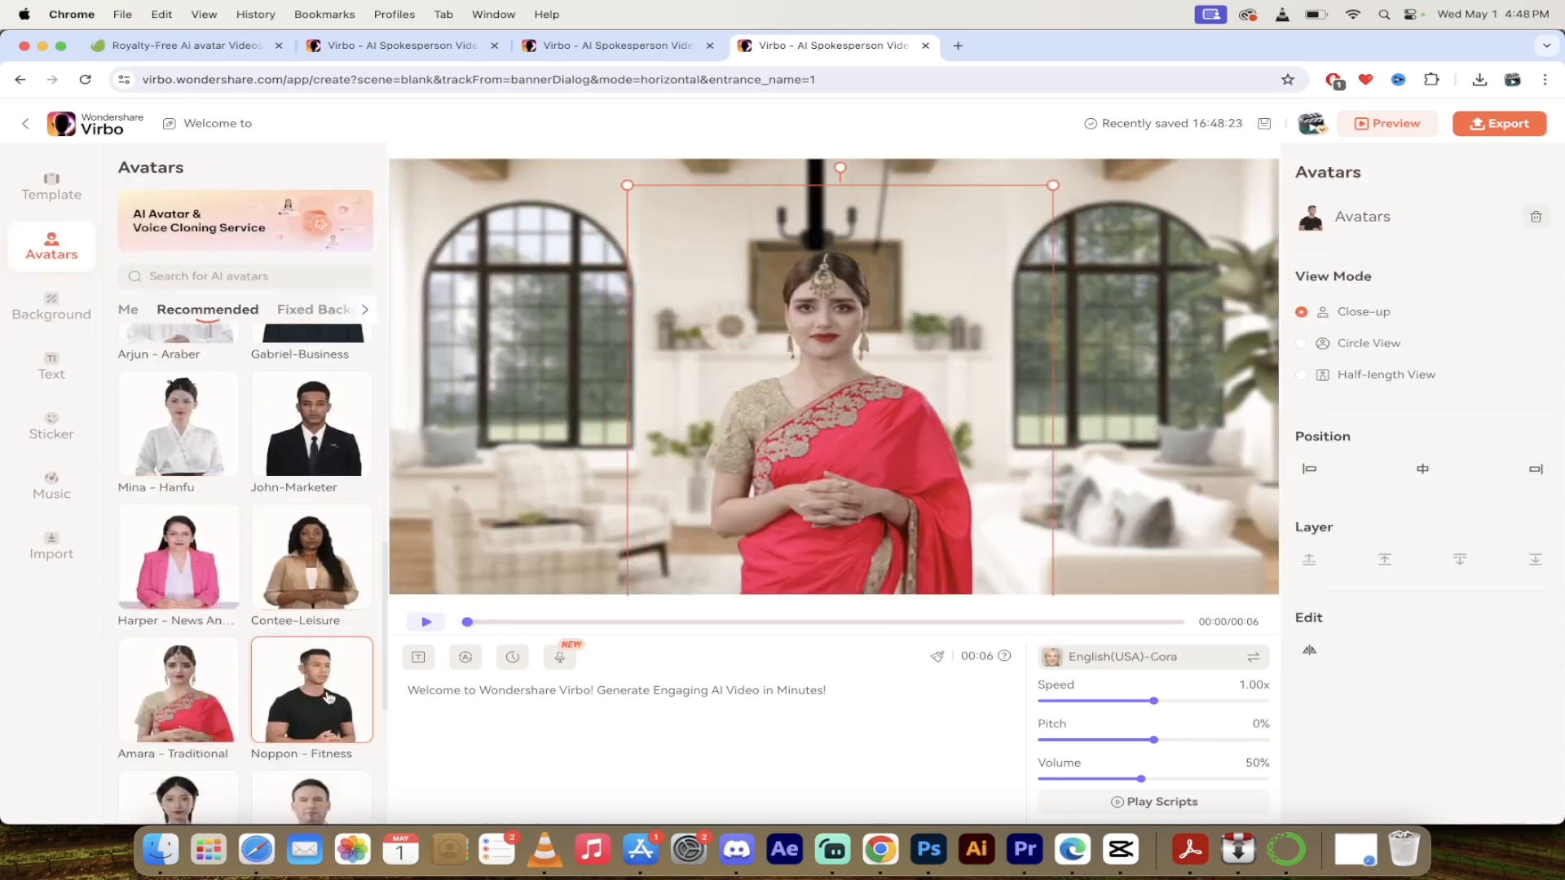
{"action": "scroll", "coordinate": [301, 563], "scroll_direction": "down", "scroll_amount": 4}
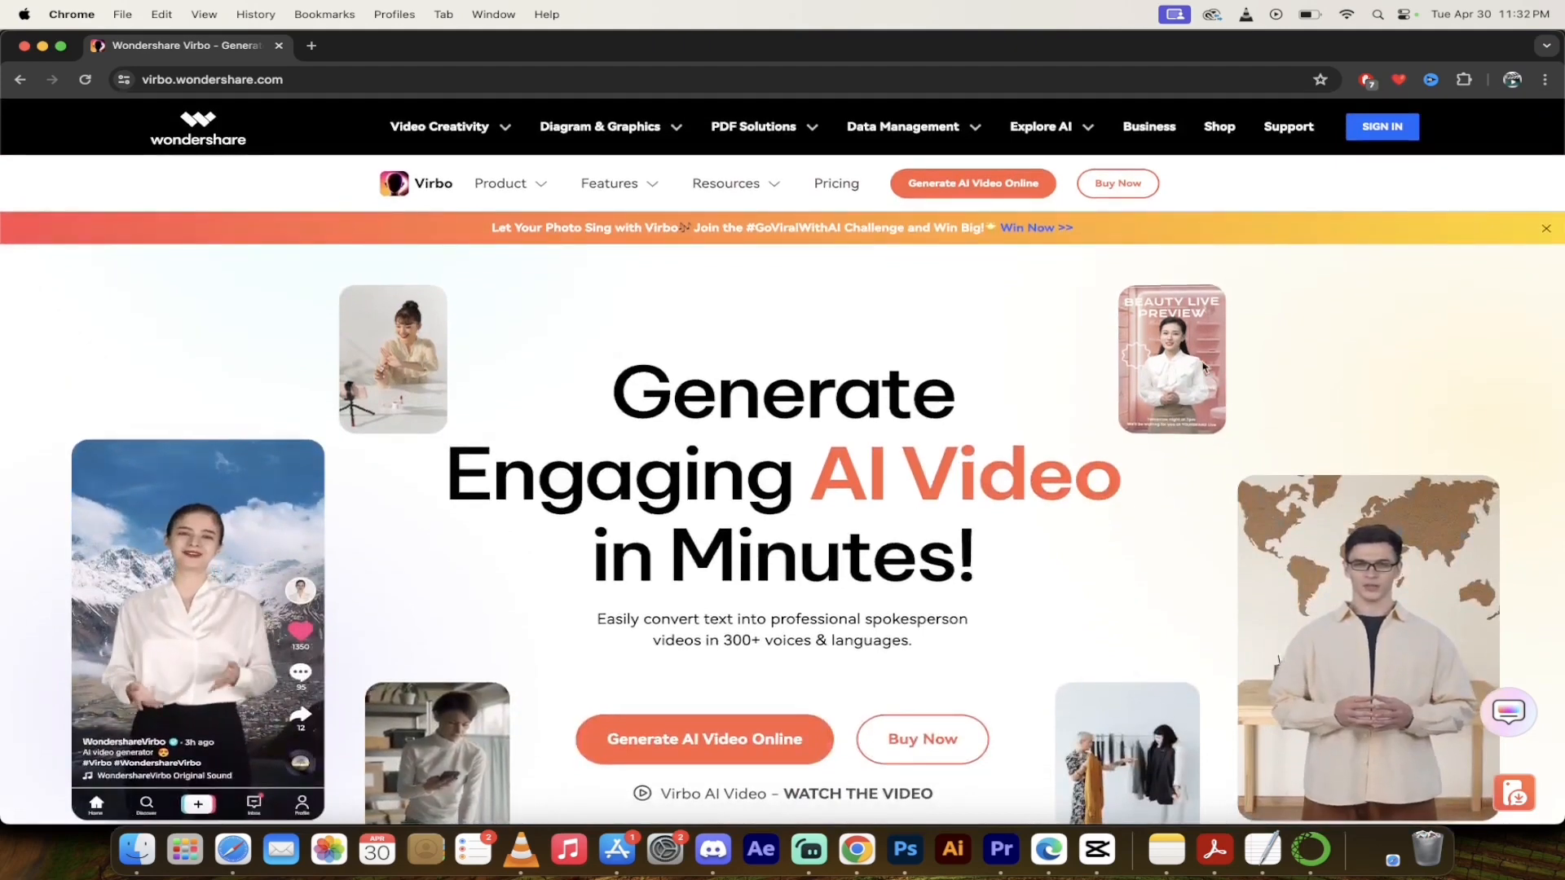
Sign in to Wondershare with the suggested Google account and open the online AI video generator.
{"action": "left_click", "coordinate": [1372, 131]}
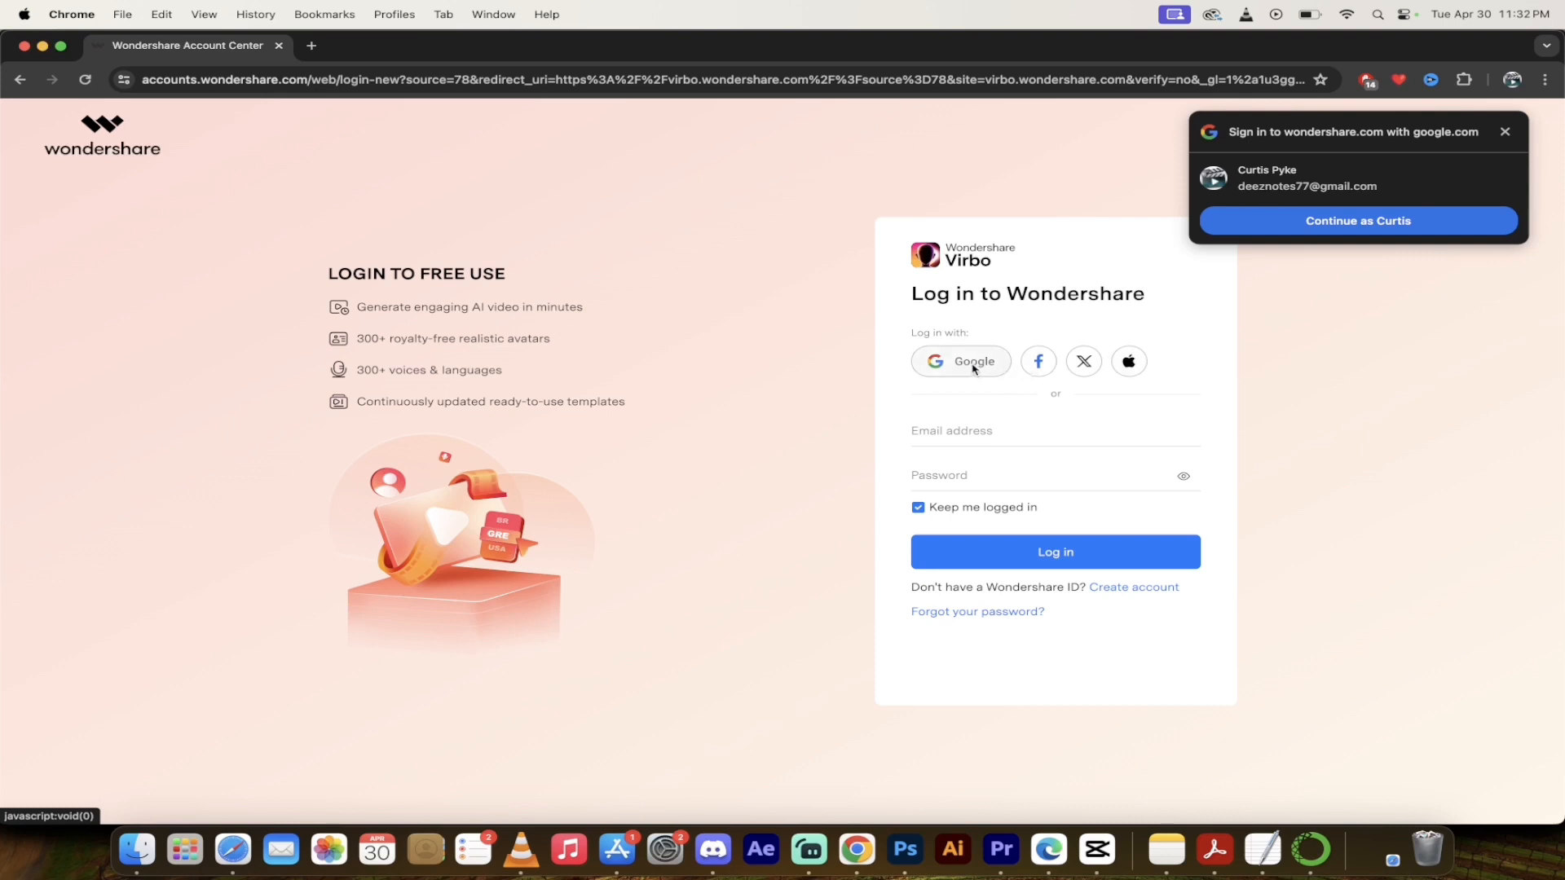
{"action": "left_click", "coordinate": [1328, 237]}
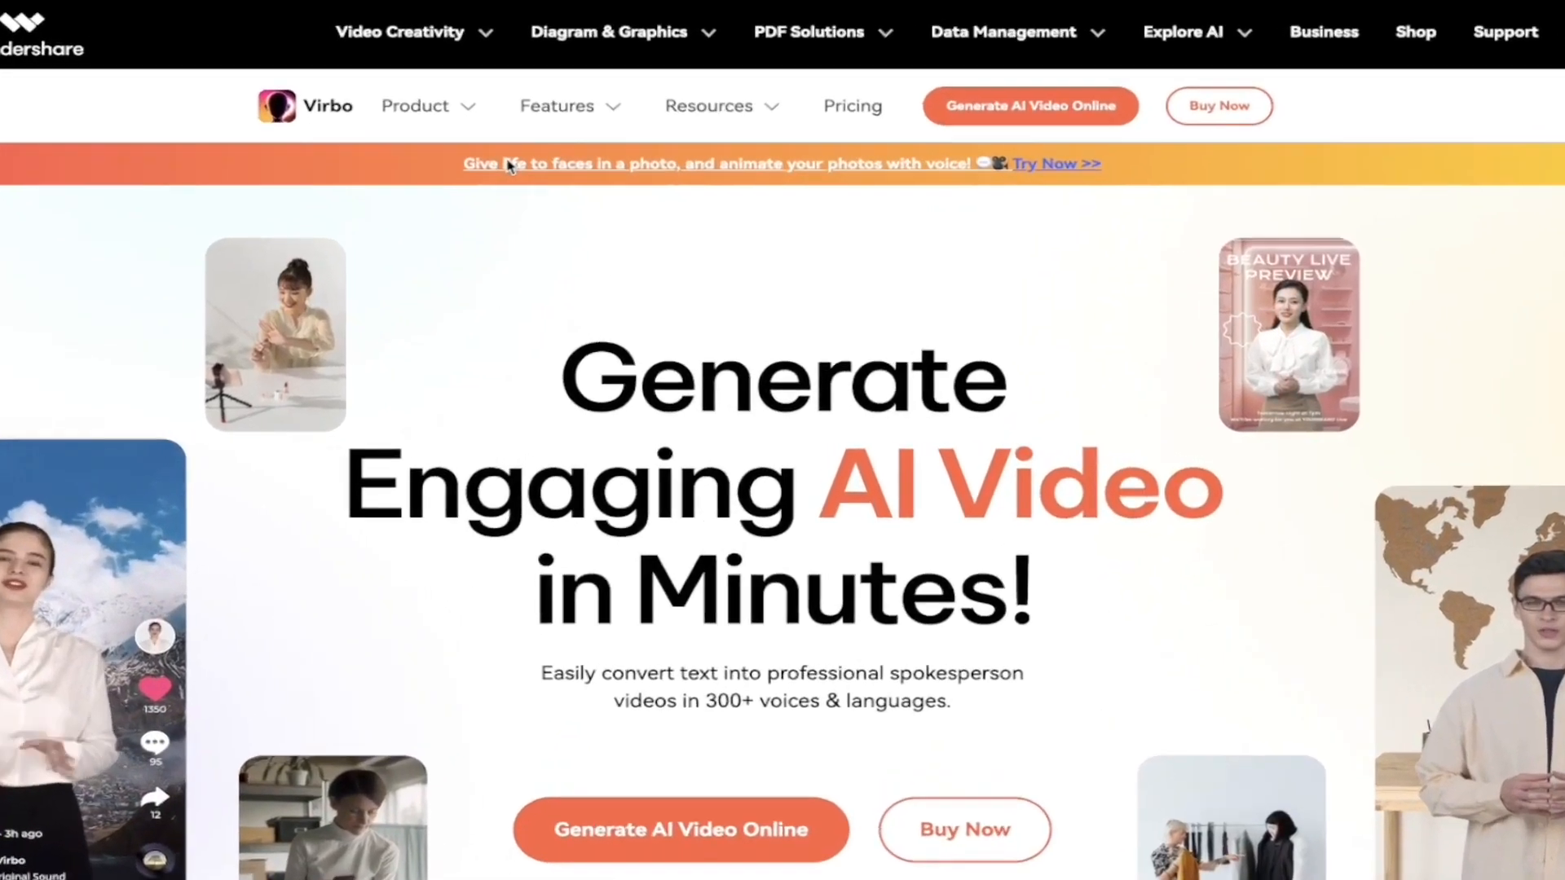
{"action": "mouse_move", "coordinate": [541, 194]}
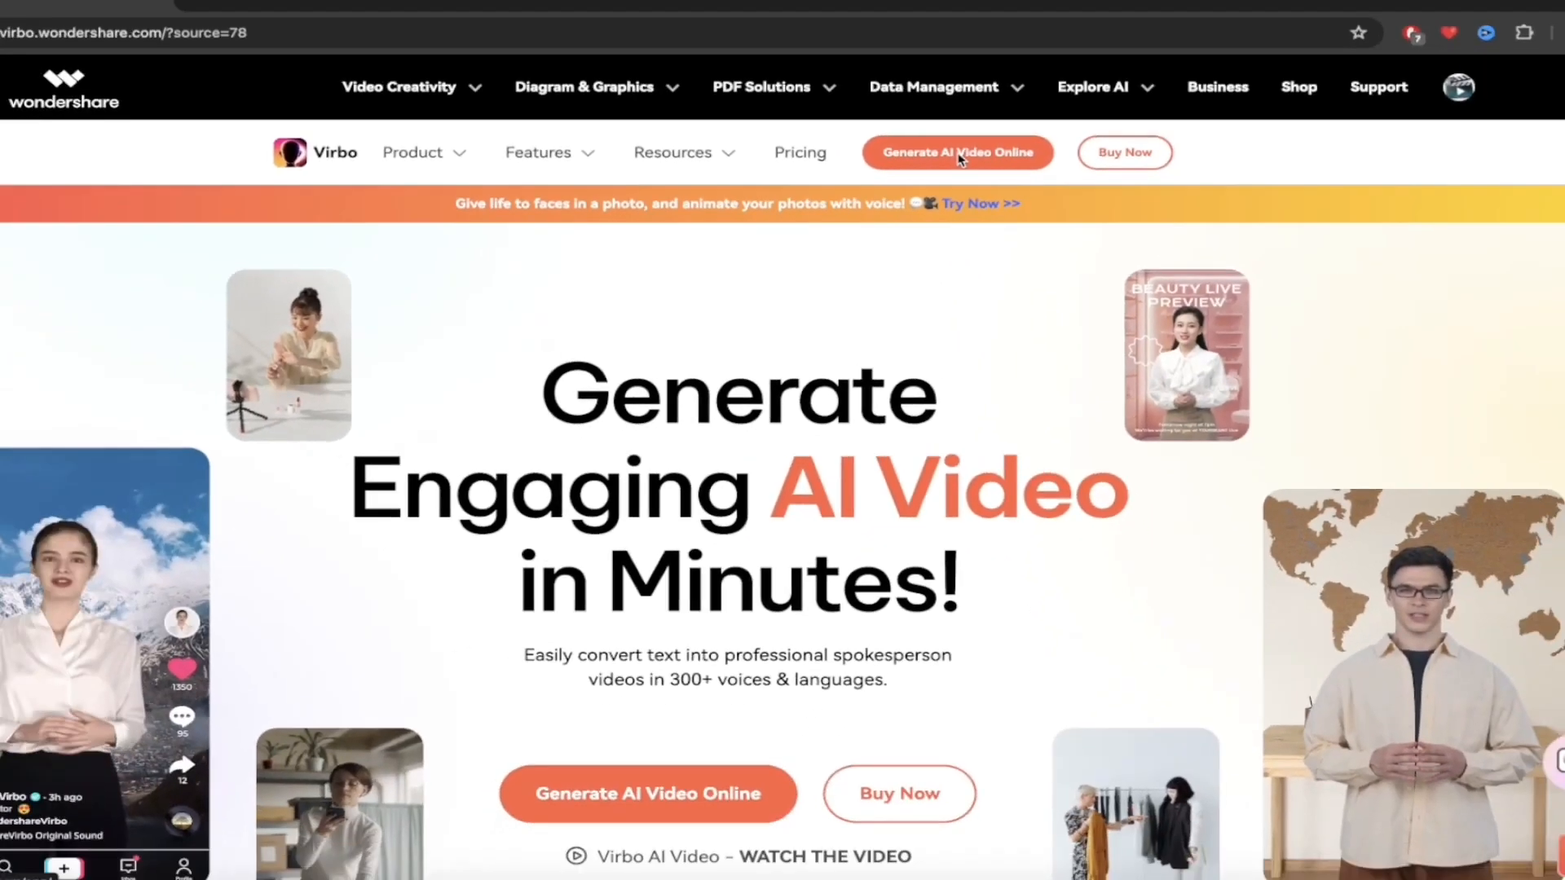
{"action": "left_click", "coordinate": [911, 49]}
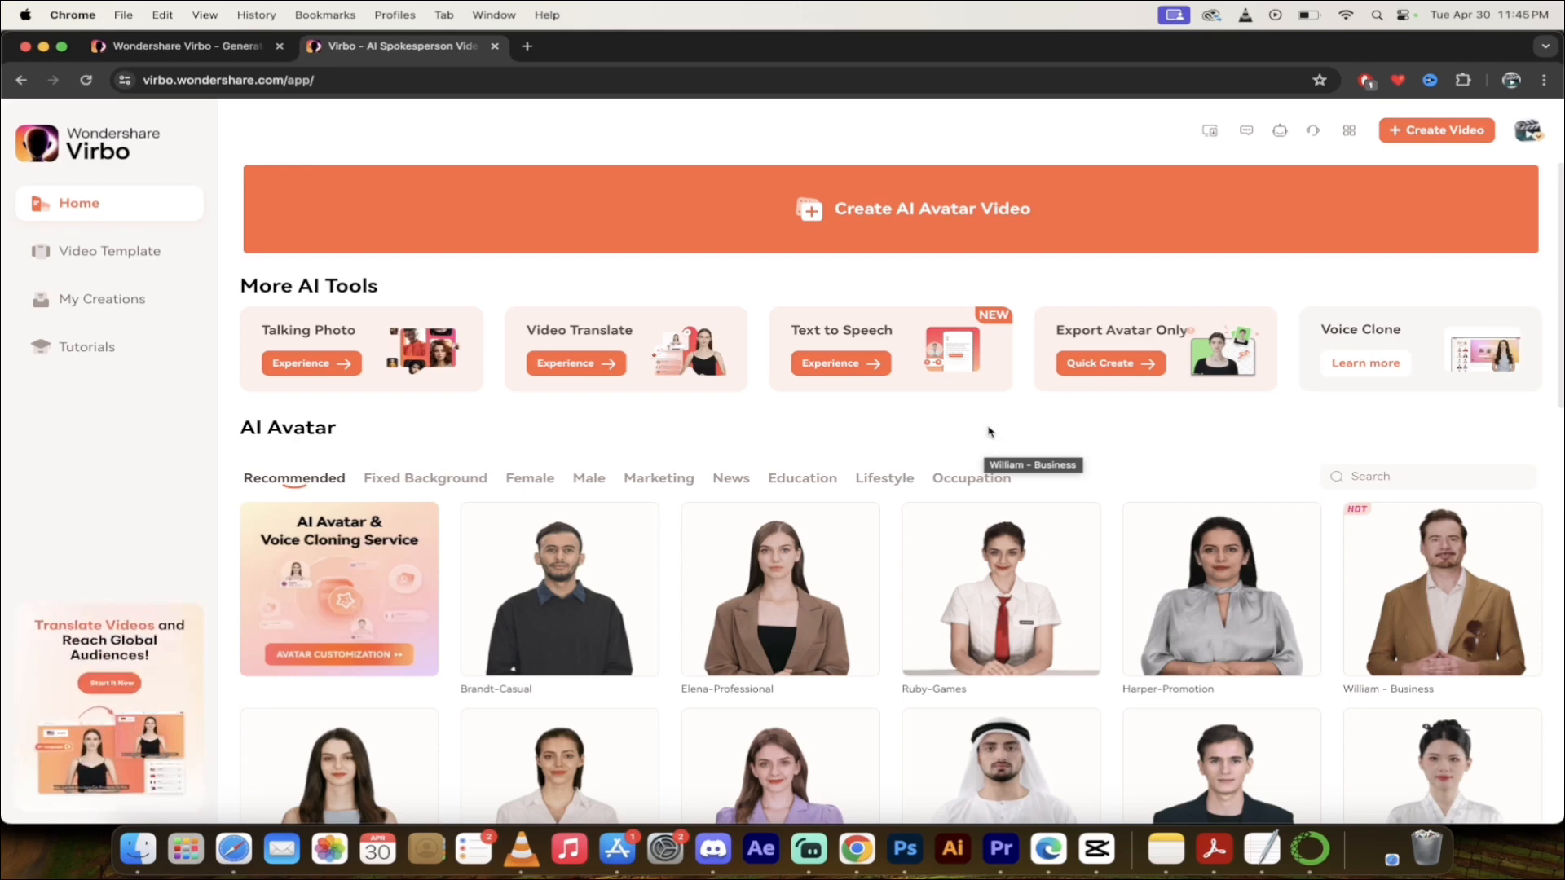
Look through the Recommended AI avatar gallery, including the aspect ratios offered for a Ruby-Games video.
{"action": "scroll", "coordinate": [990, 432], "scroll_direction": "down", "scroll_amount": 1}
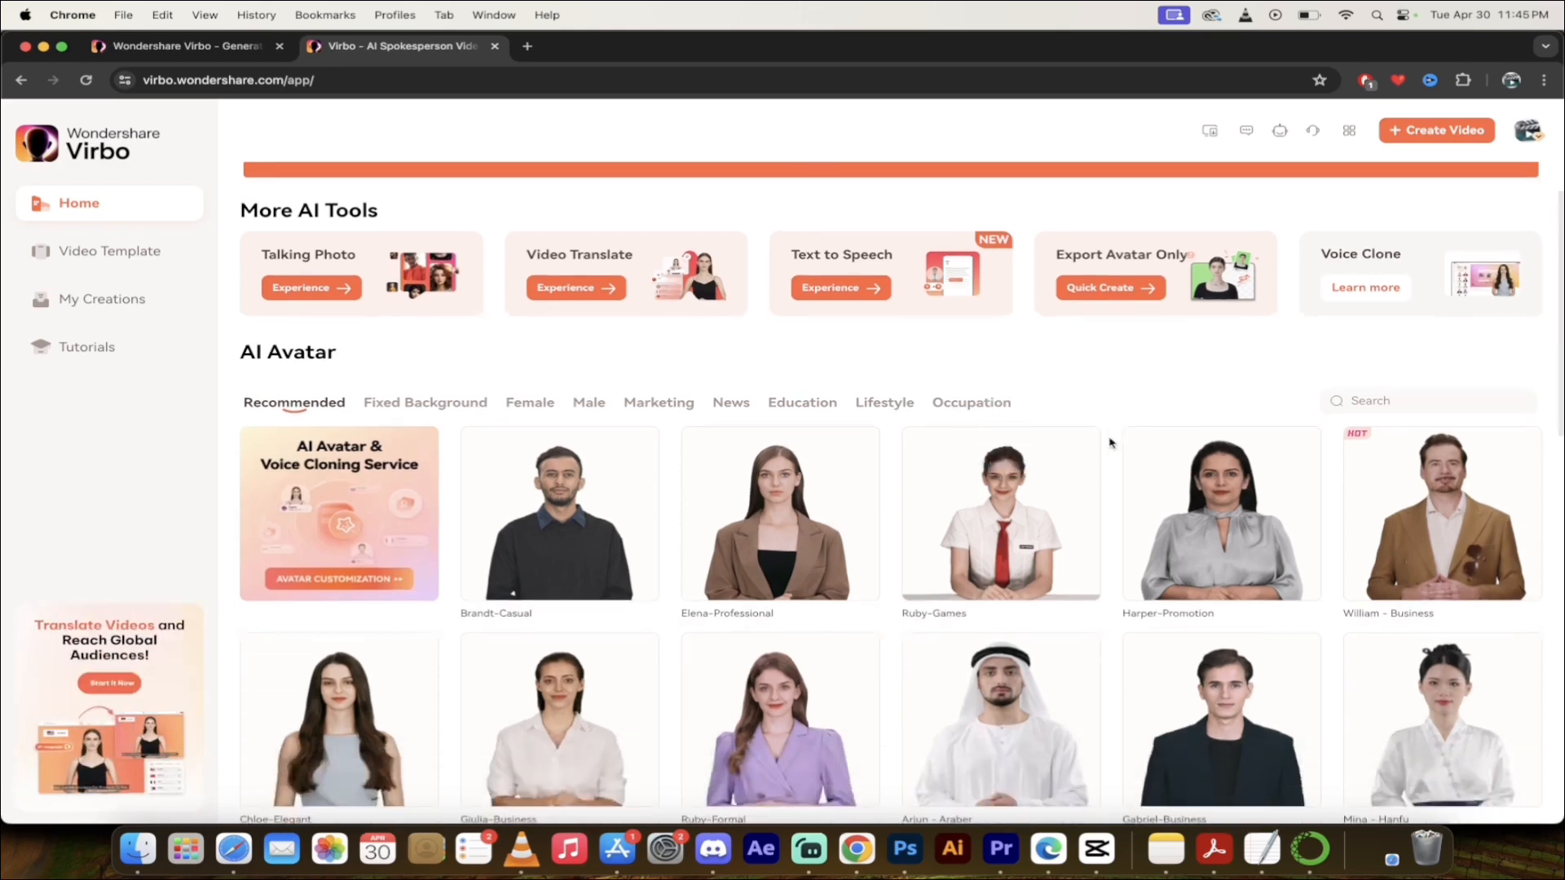
{"action": "scroll", "coordinate": [1109, 442], "scroll_direction": "down", "scroll_amount": 1}
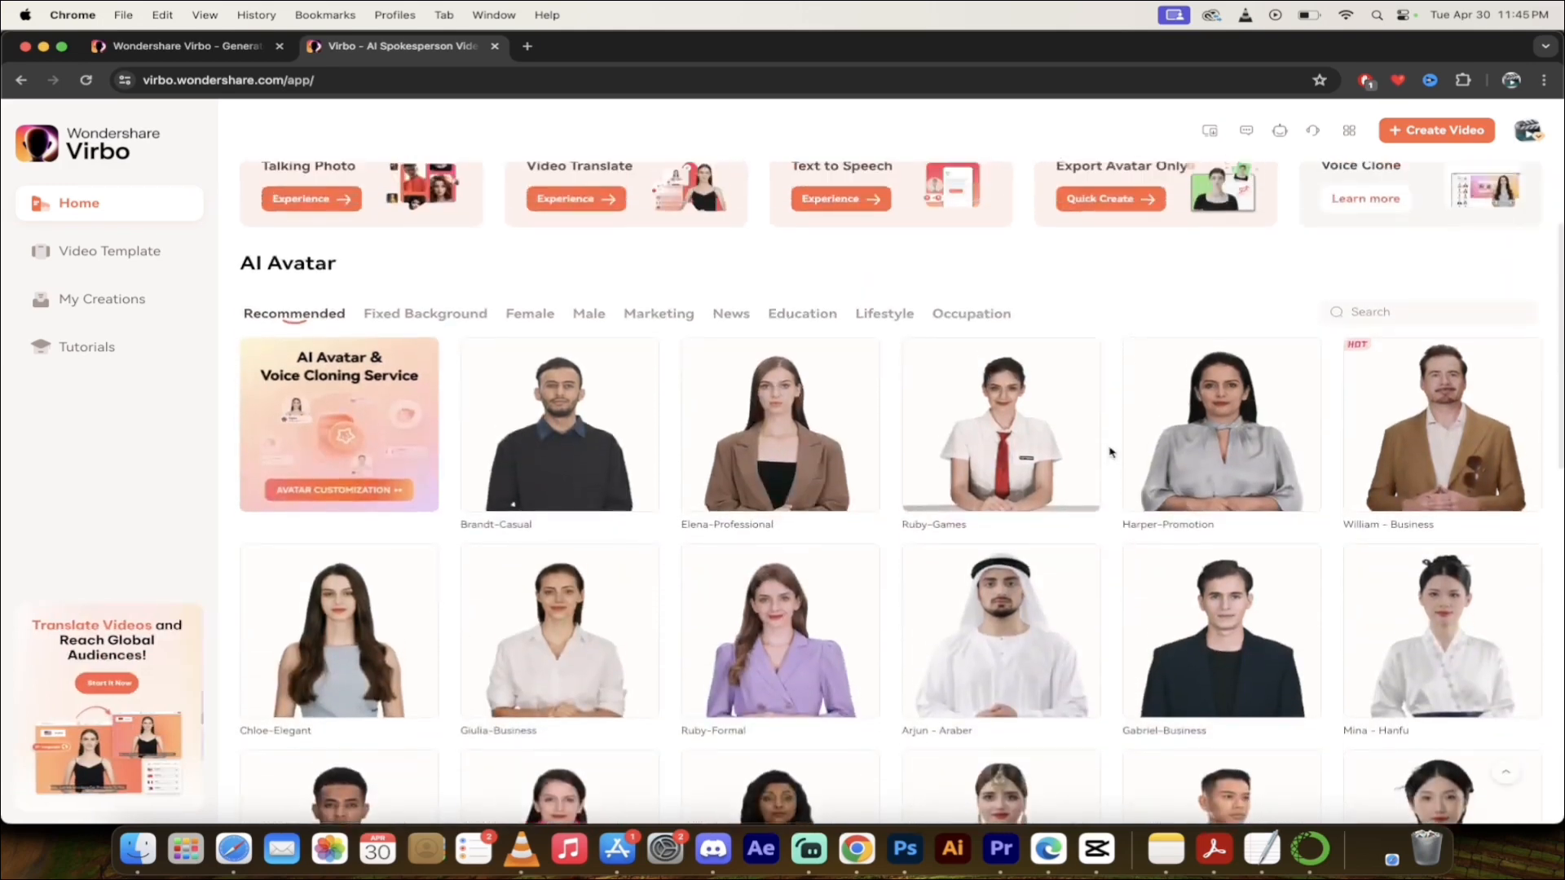
{"action": "scroll", "coordinate": [1109, 452], "scroll_direction": "up", "scroll_amount": 1}
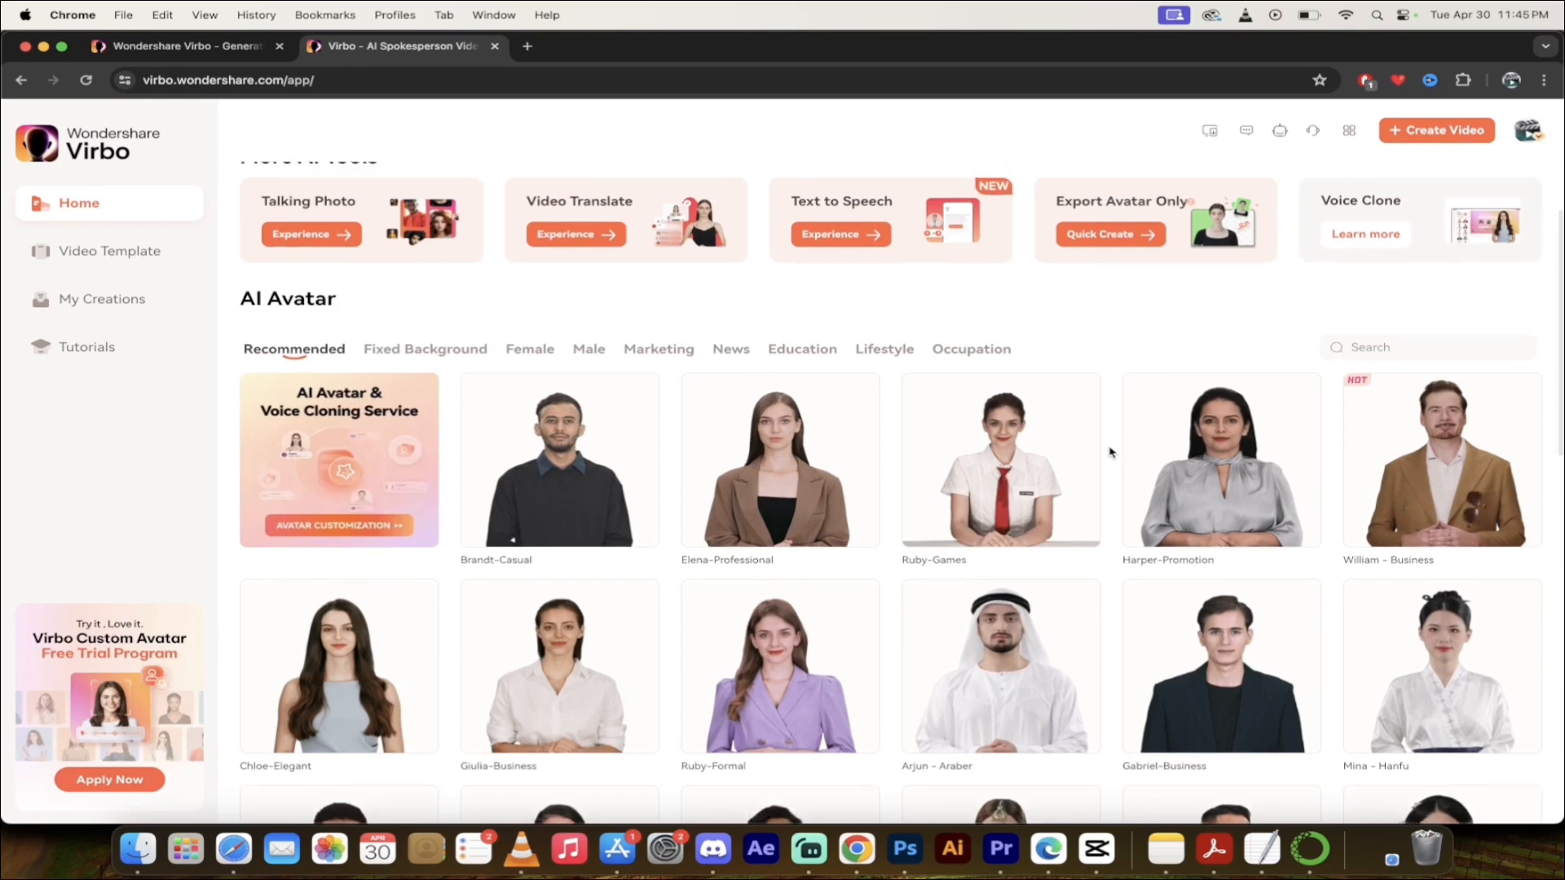
{"action": "mouse_move", "coordinate": [992, 465]}
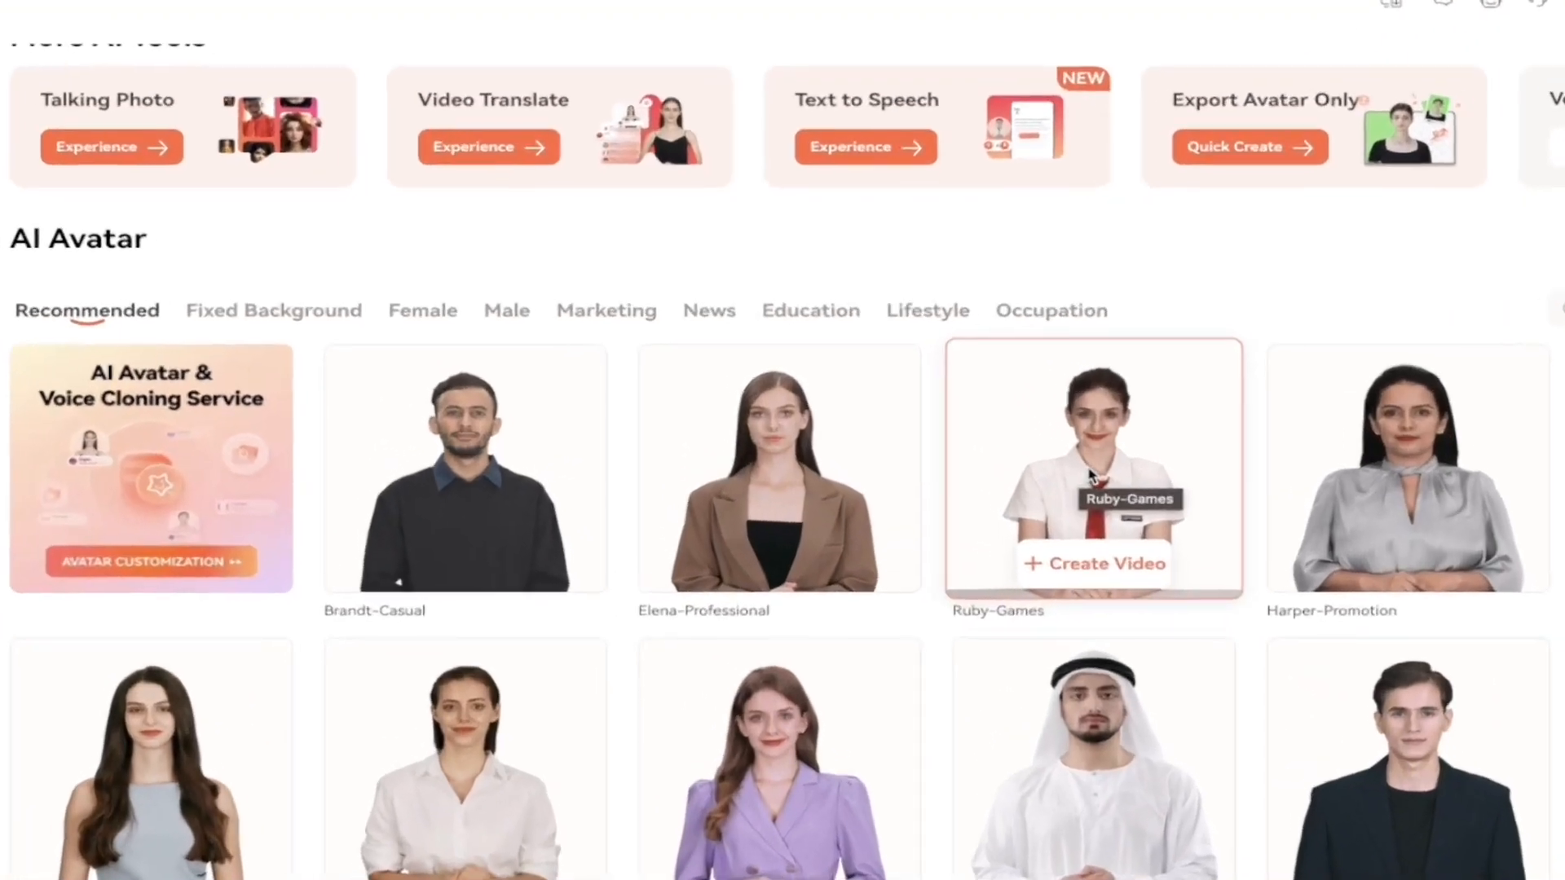
{"action": "mouse_move", "coordinate": [996, 523]}
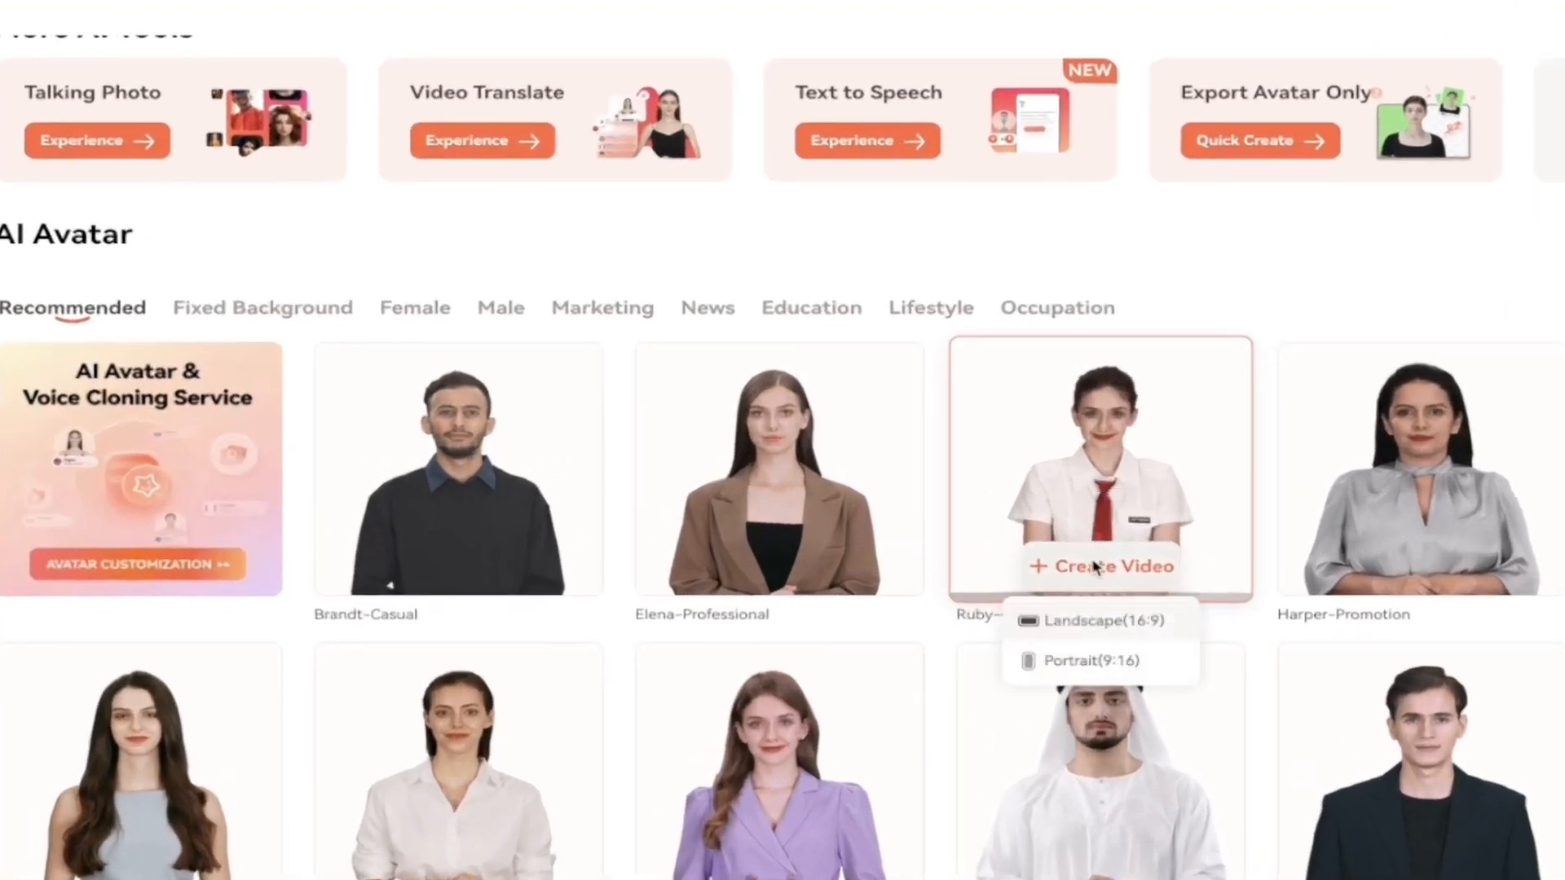
{"action": "scroll", "coordinate": [1264, 559], "scroll_direction": "down", "scroll_amount": 5}
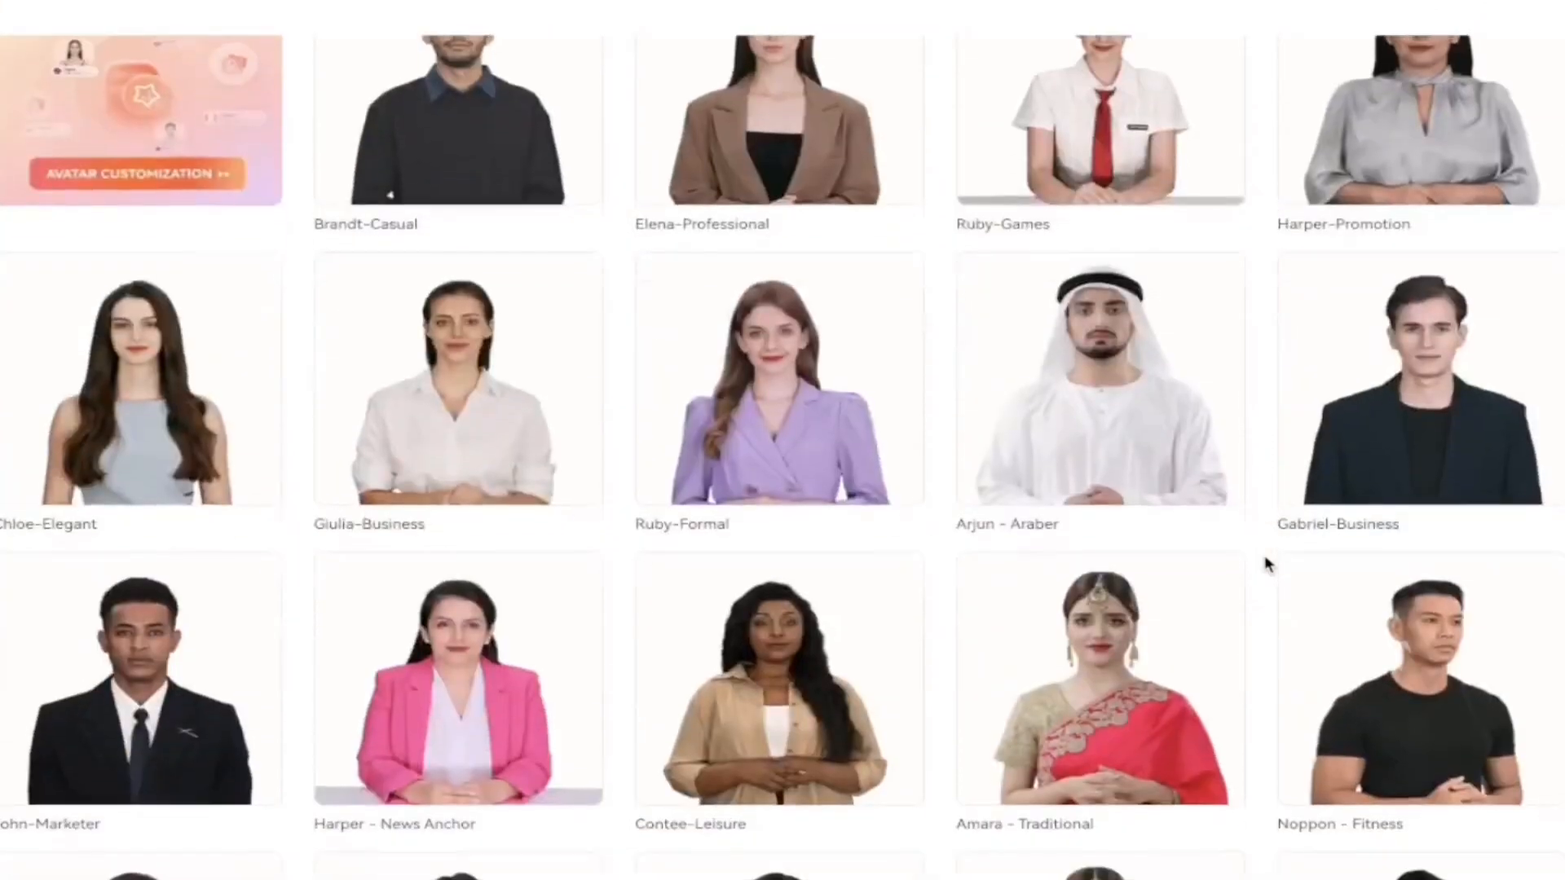
{"action": "scroll", "coordinate": [1266, 562], "scroll_direction": "down", "scroll_amount": 5}
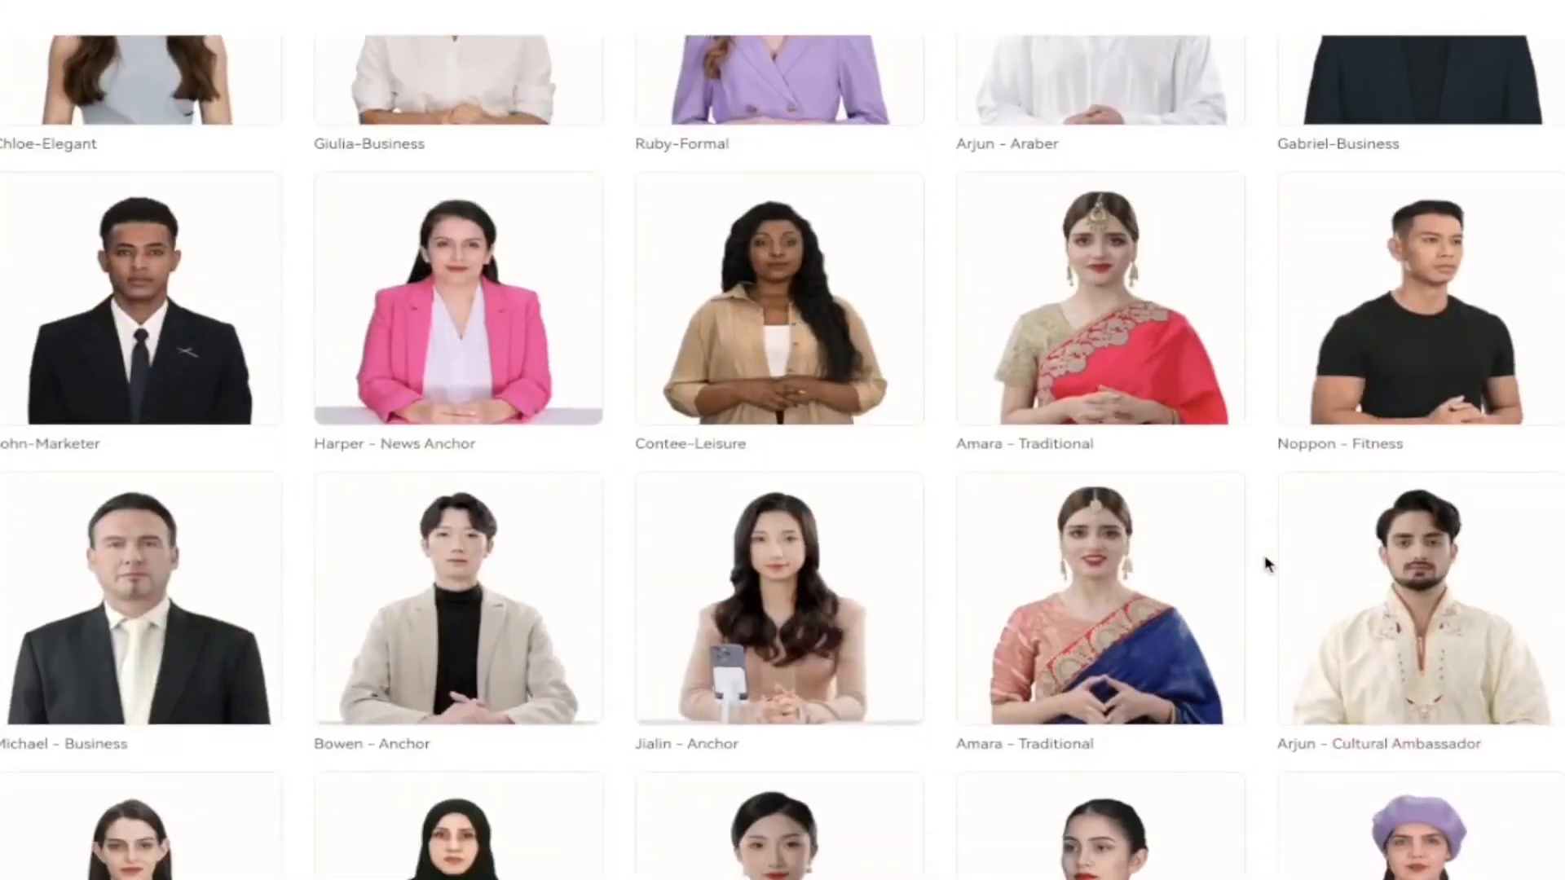
{"action": "scroll", "coordinate": [1264, 563], "scroll_direction": "up", "scroll_amount": 10}
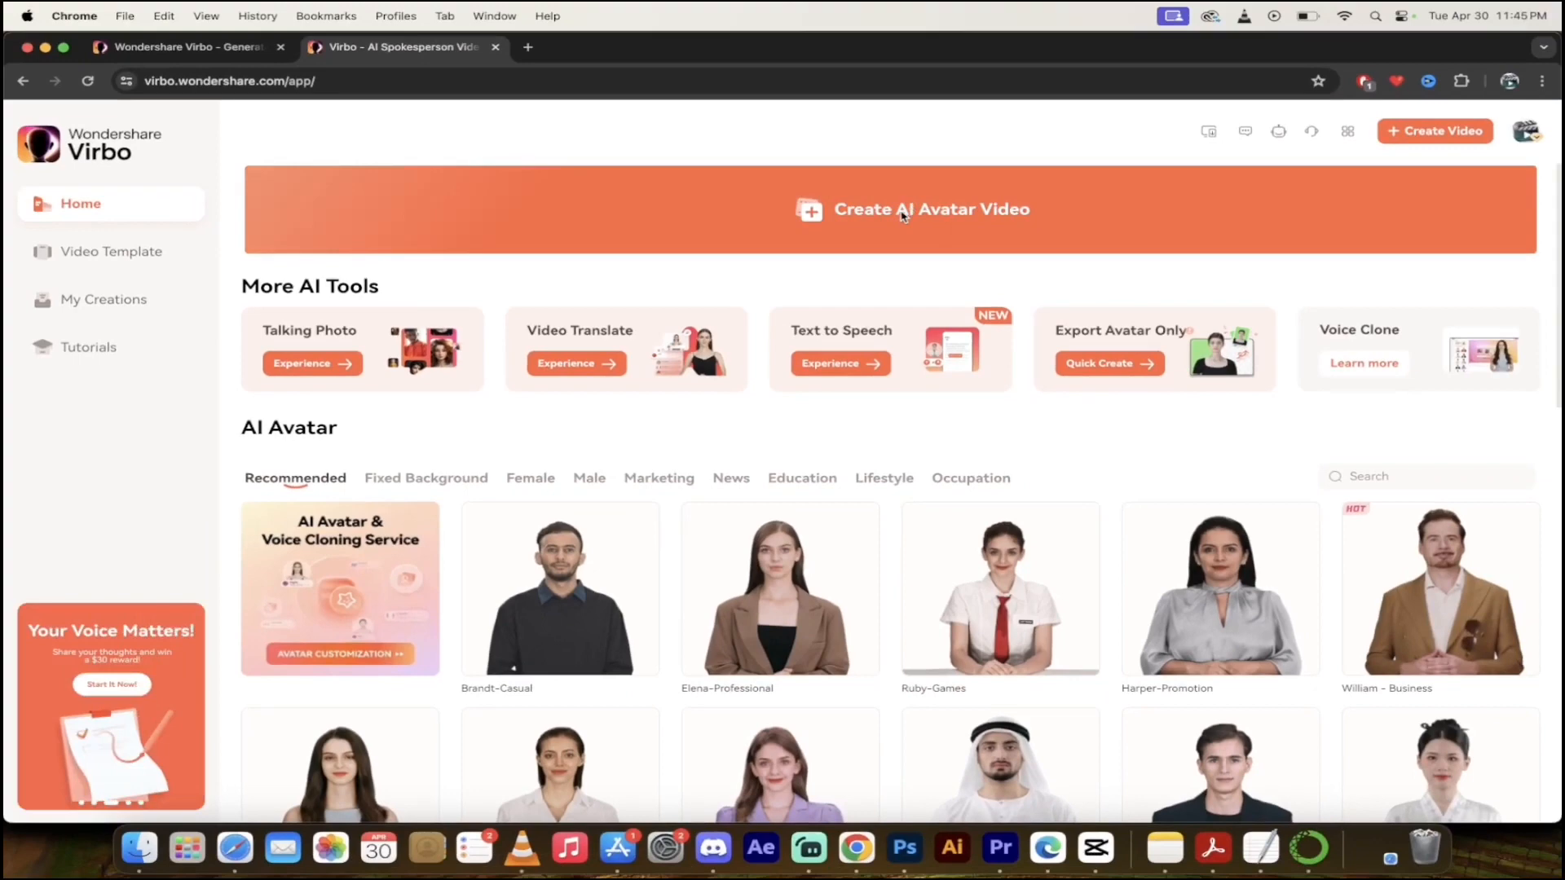
Create a Landscape 16:9 AI avatar video and replace its avatar with William - Business.
{"action": "left_click", "coordinate": [903, 216]}
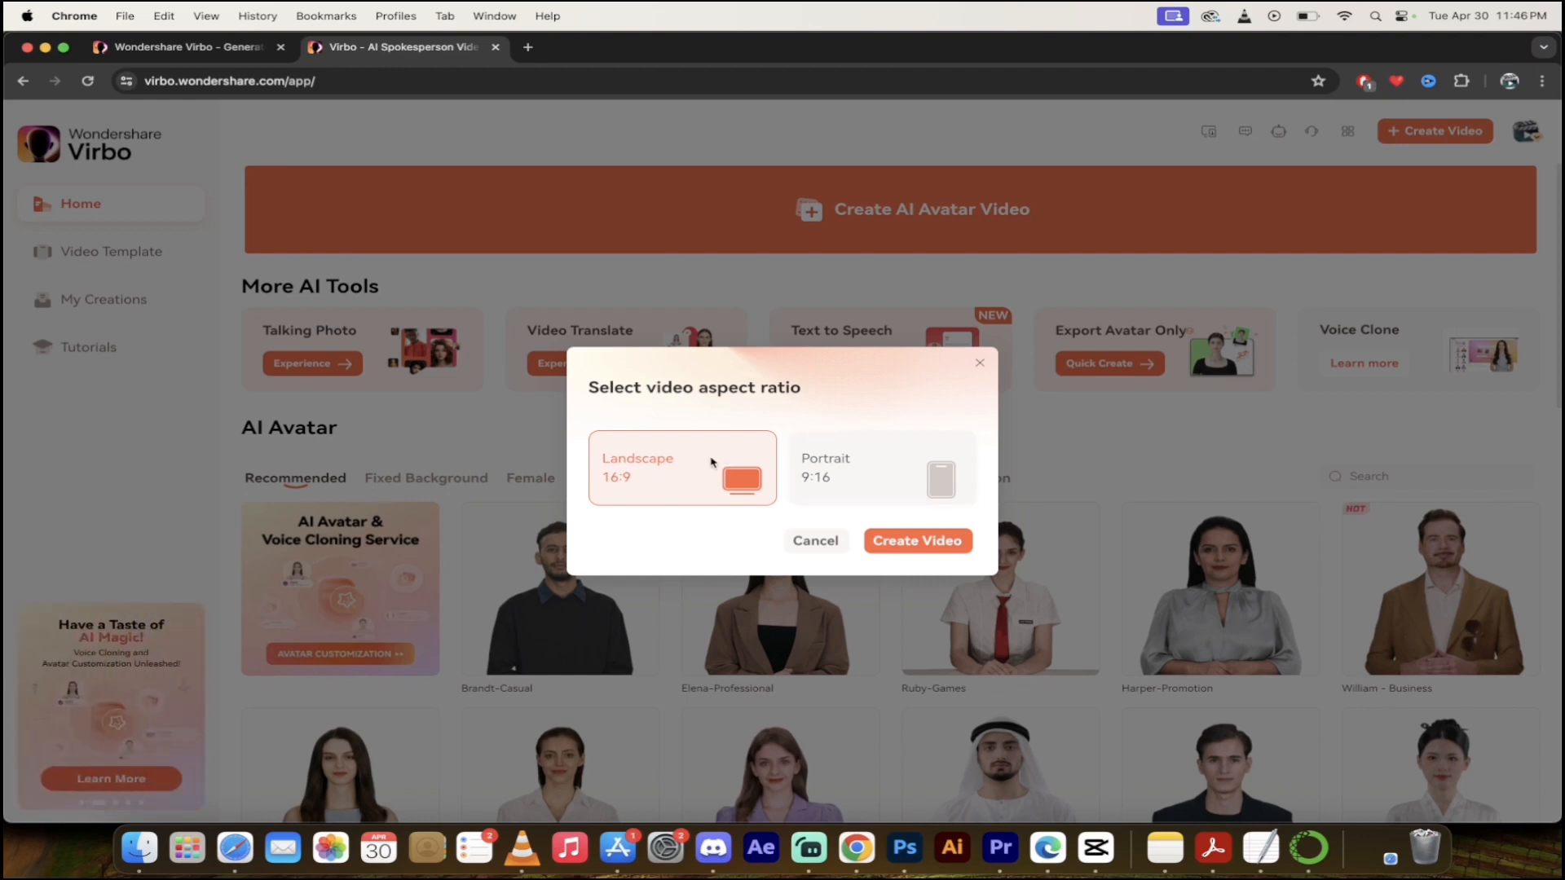
{"action": "left_click", "coordinate": [901, 542]}
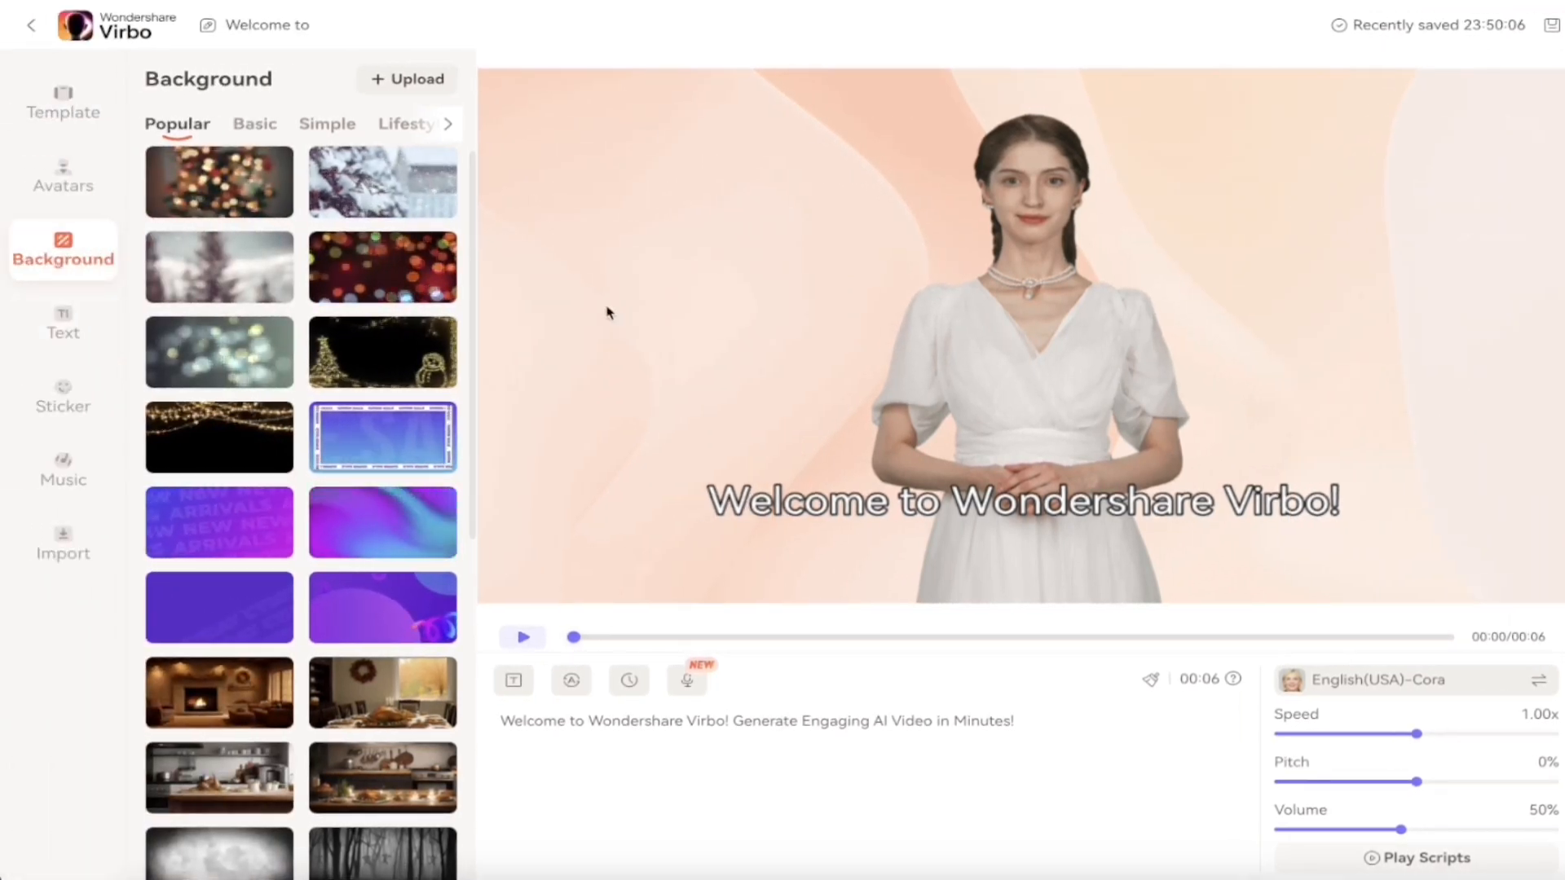
{"action": "left_click", "coordinate": [57, 185]}
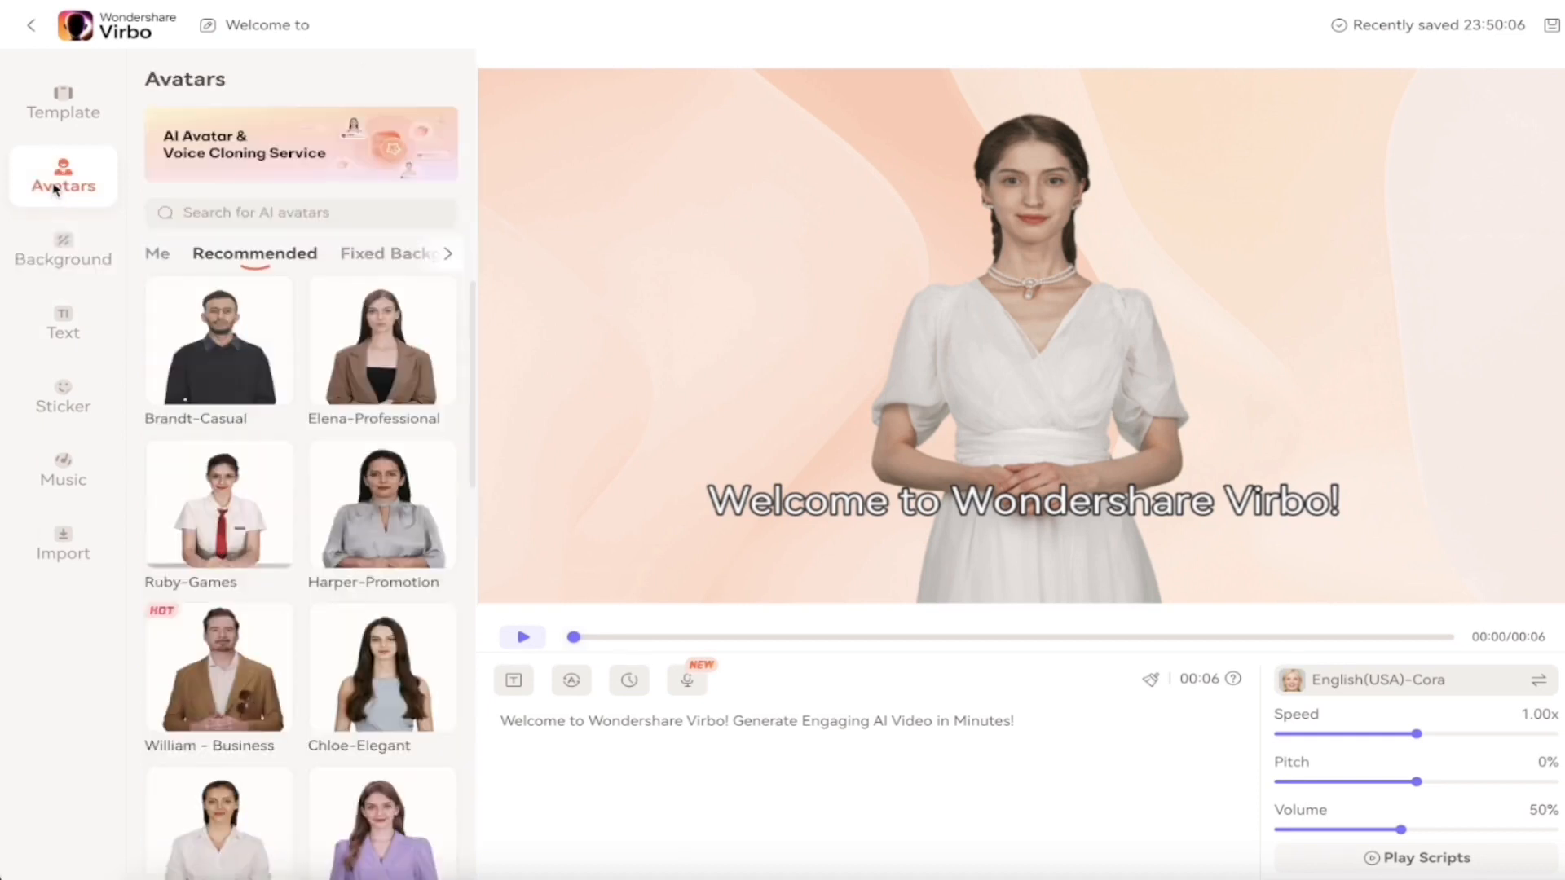
{"action": "left_click", "coordinate": [864, 408]}
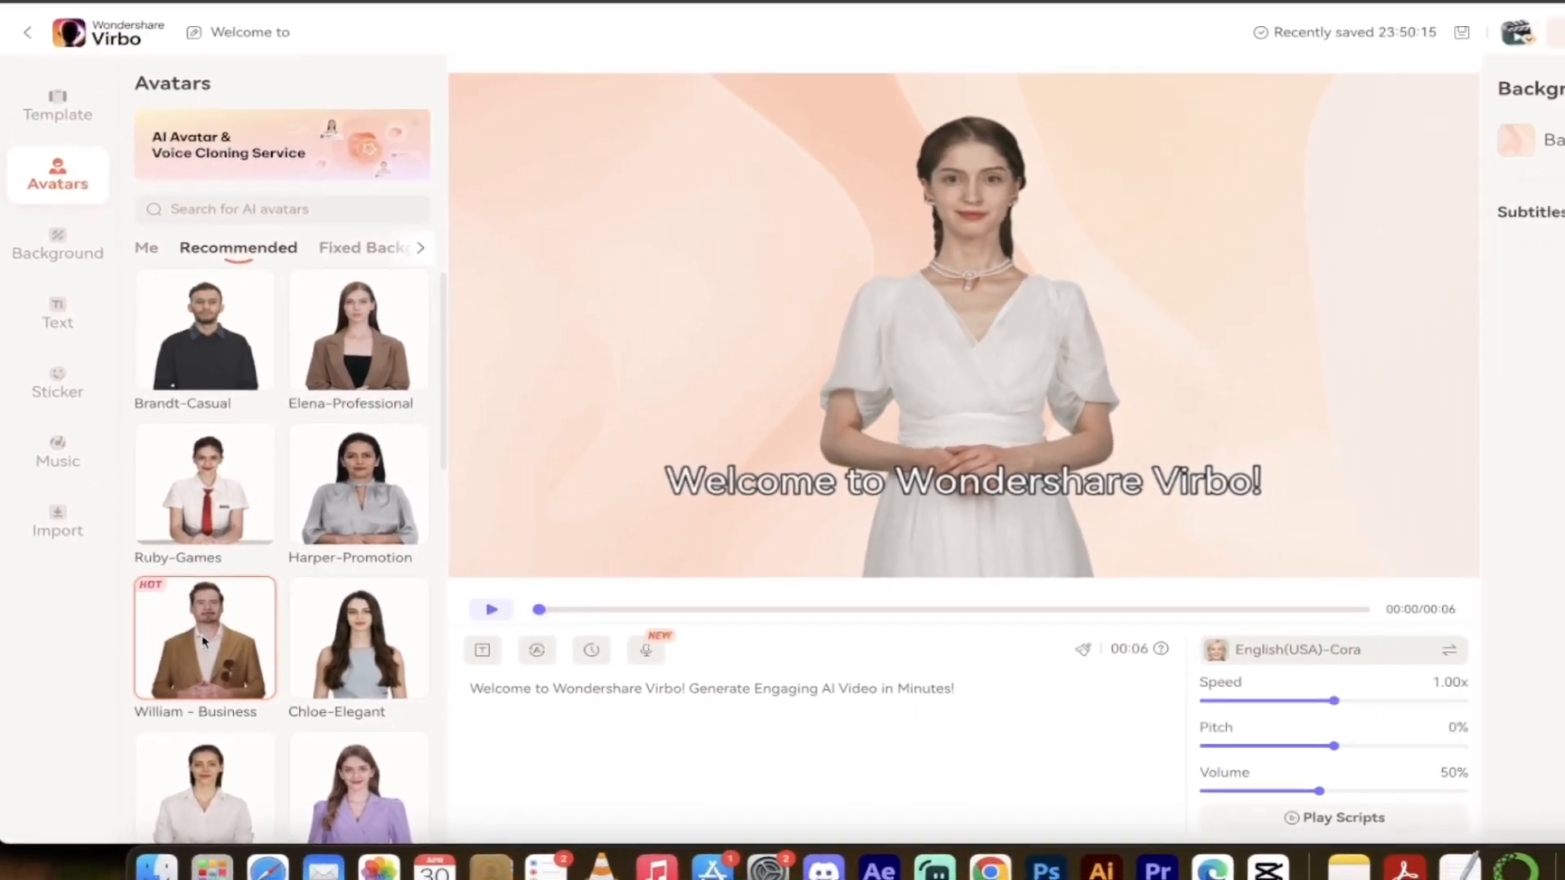
{"action": "left_click", "coordinate": [217, 638]}
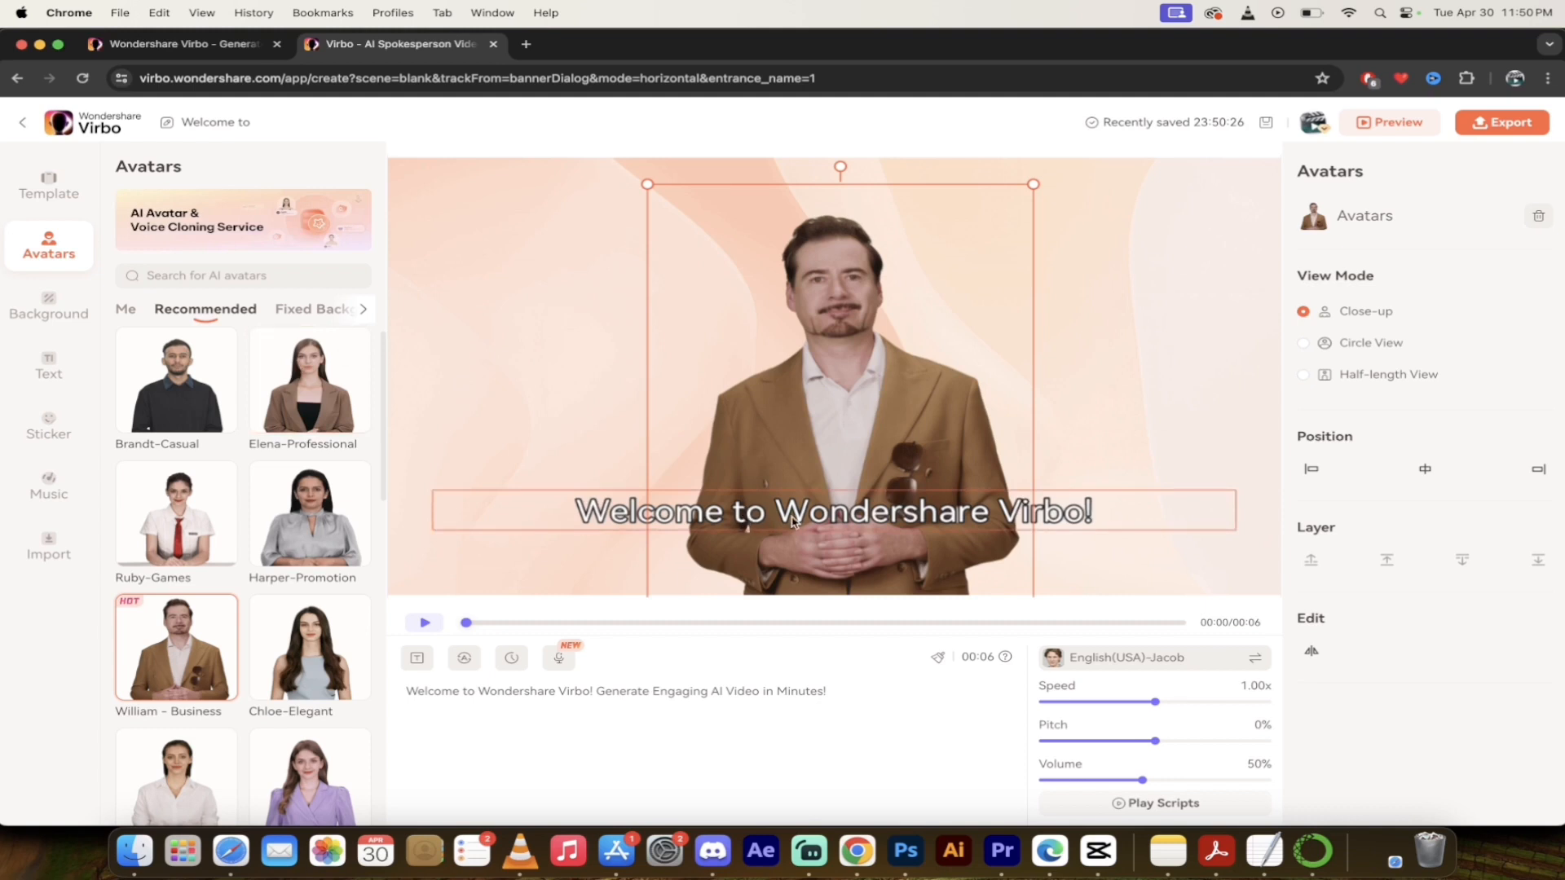
Delete the "Welcome to Wondershare Virbo!" subtitle from the video canvas.
{"action": "left_click", "coordinate": [793, 522]}
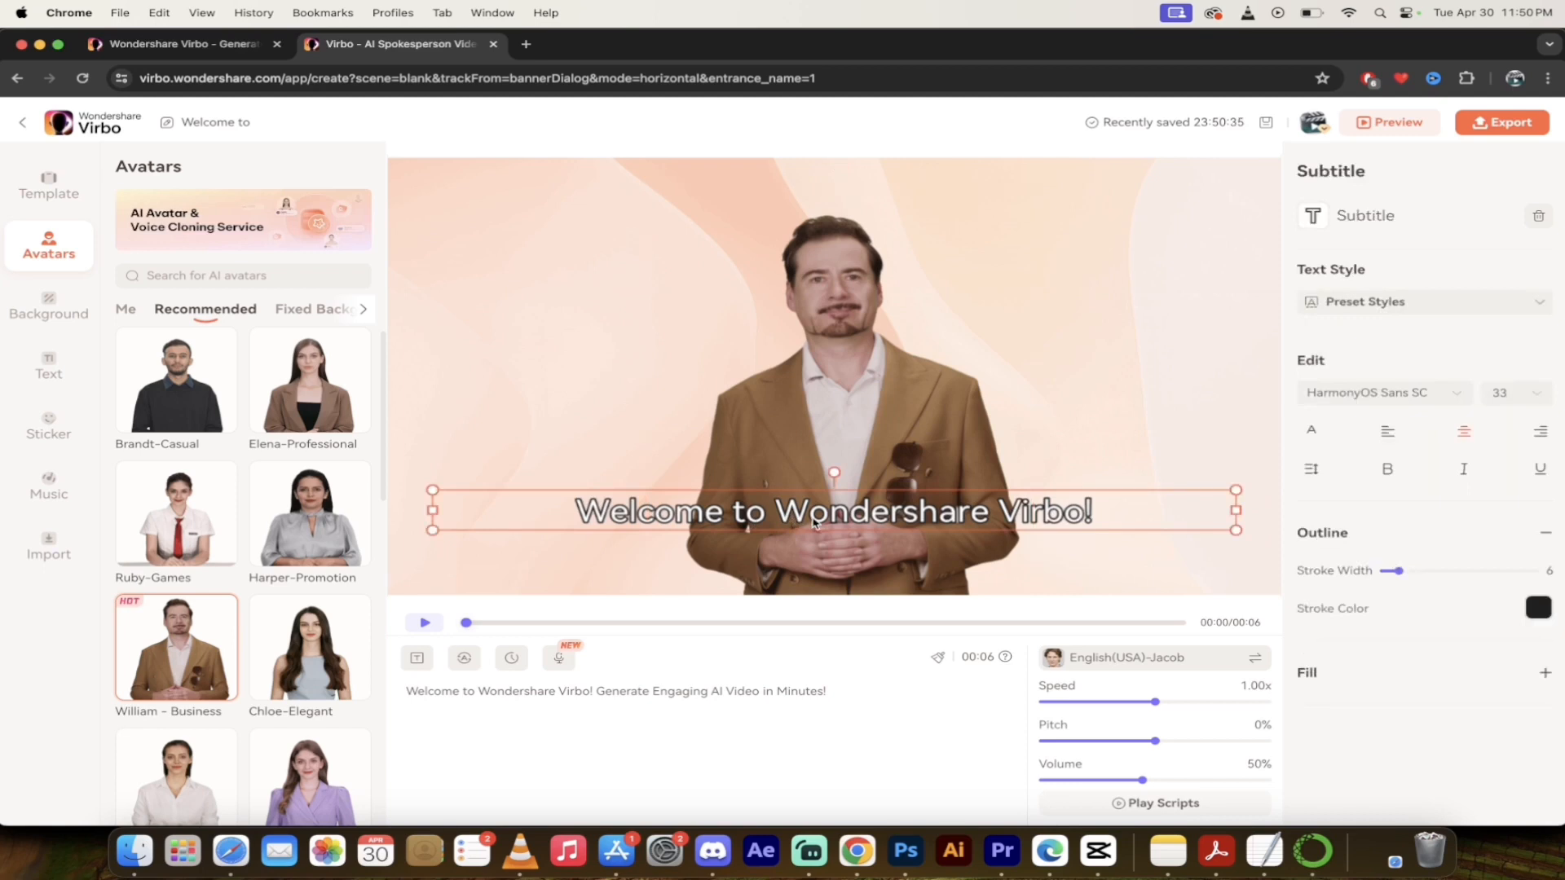
{"action": "left_click_drag", "start_coordinate": [831, 528], "coordinate": [837, 520]}
{"action": "key", "text": "Delete"}
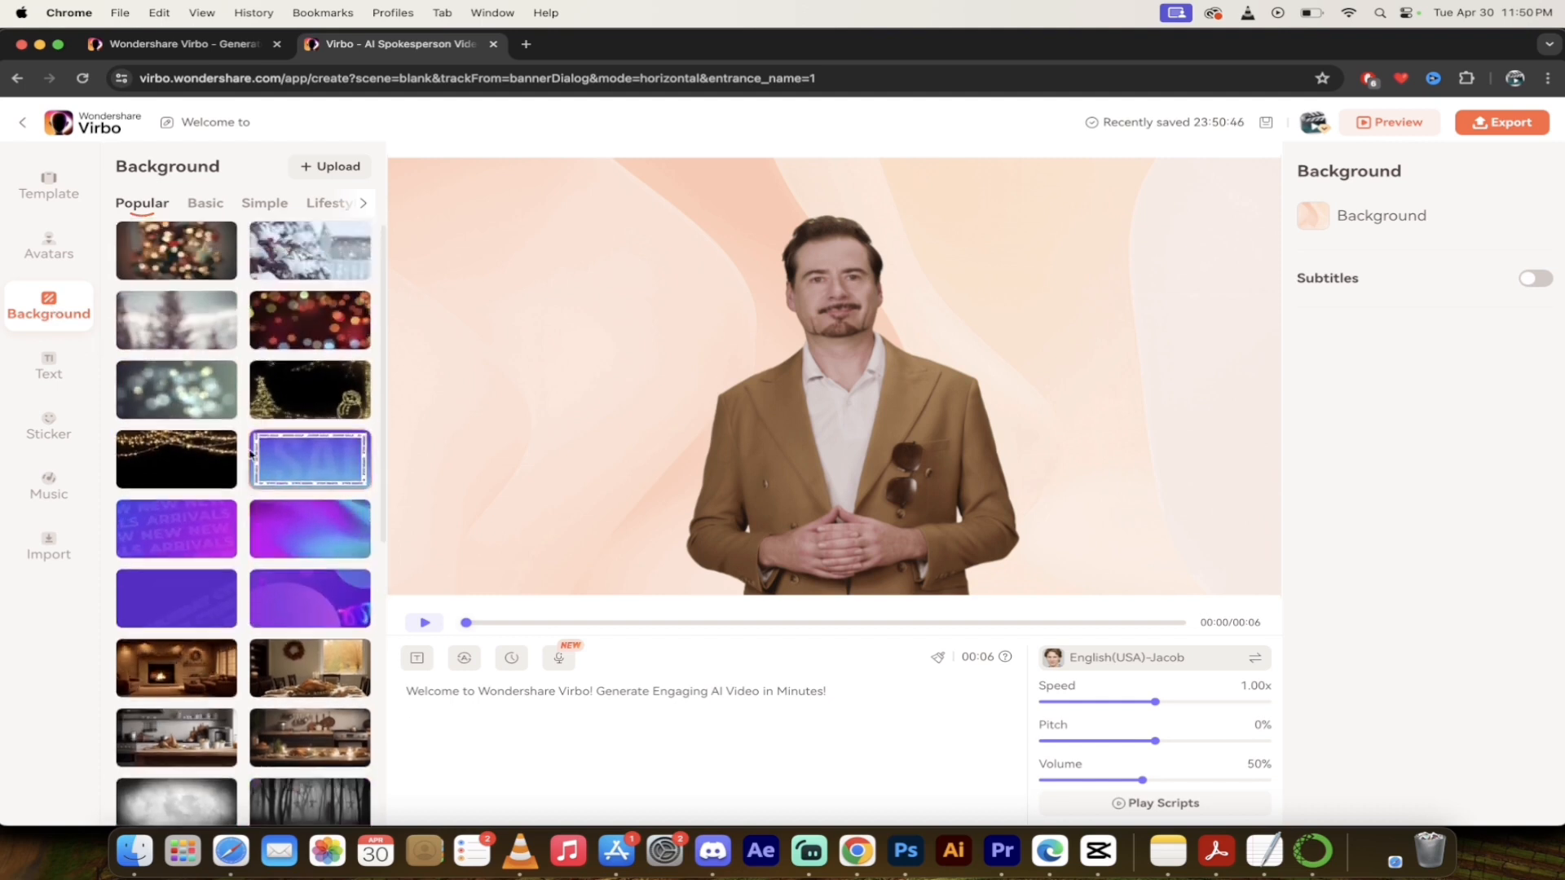
Set the video's background to the blue design with the SUPER SALE border from the Popular backgrounds.
{"action": "scroll", "coordinate": [250, 454], "scroll_direction": "down", "scroll_amount": 5}
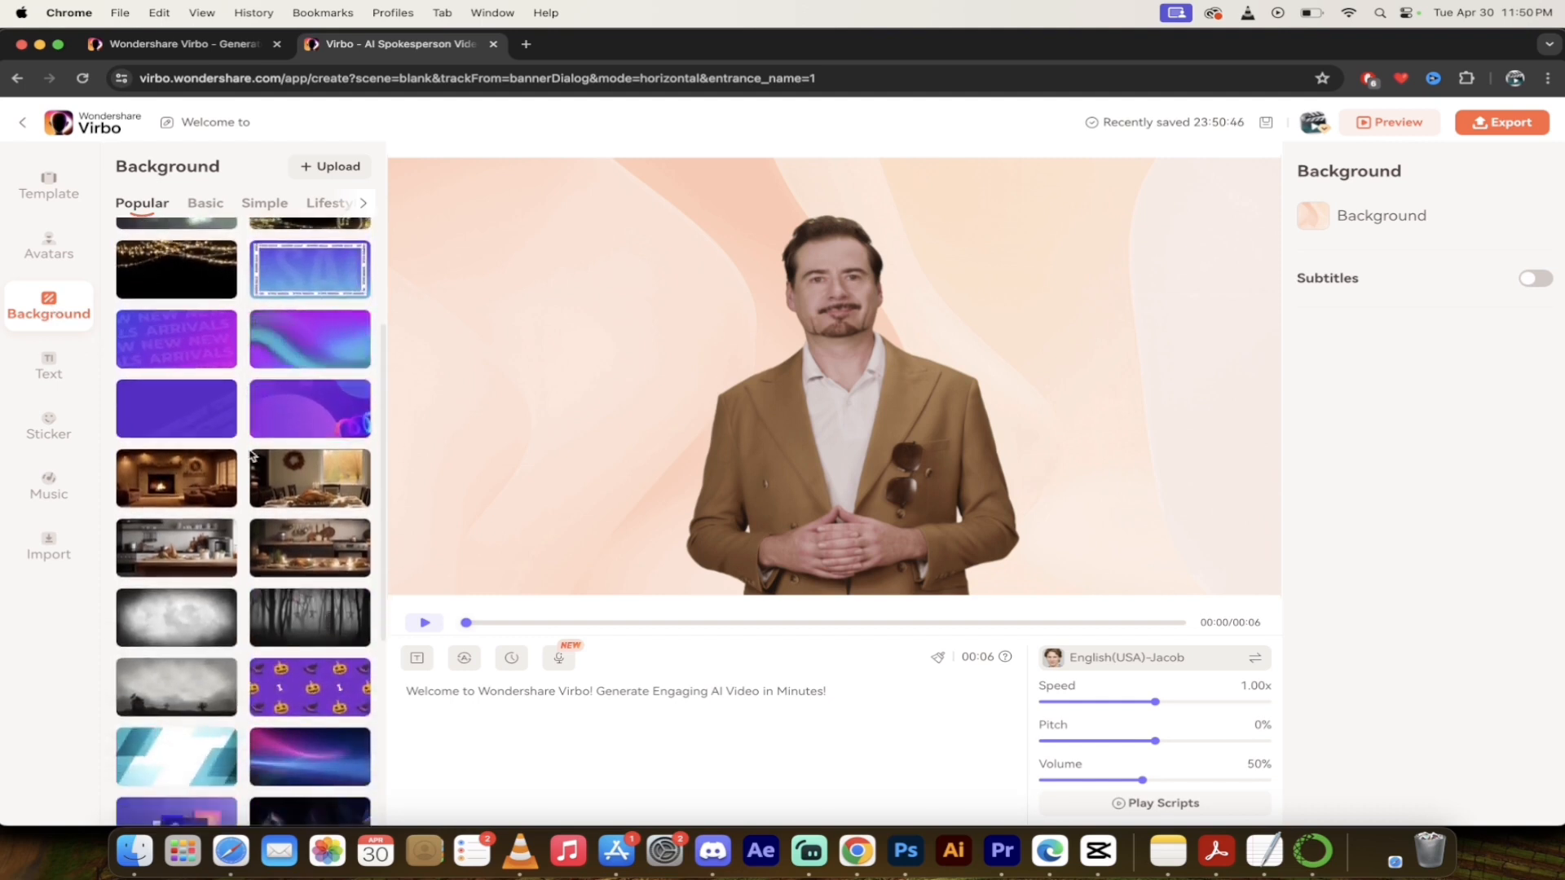
{"action": "scroll", "coordinate": [252, 452], "scroll_direction": "down", "scroll_amount": 1}
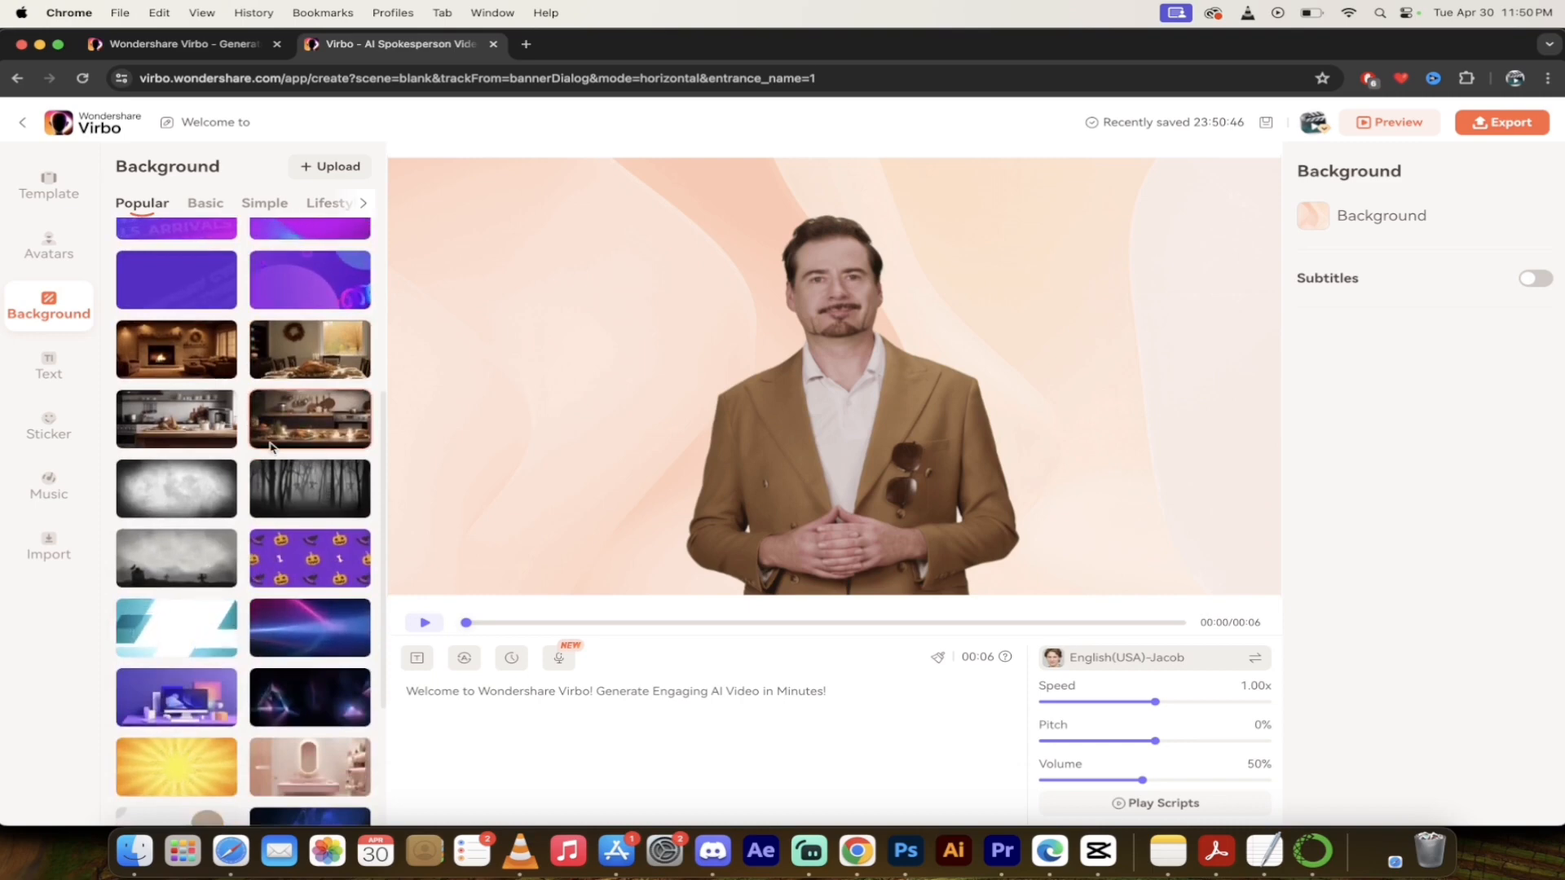
{"action": "scroll", "coordinate": [271, 447], "scroll_direction": "down", "scroll_amount": 4}
{"action": "scroll", "coordinate": [272, 448], "scroll_direction": "down", "scroll_amount": 1}
{"action": "scroll", "coordinate": [272, 449], "scroll_direction": "up", "scroll_amount": 6}
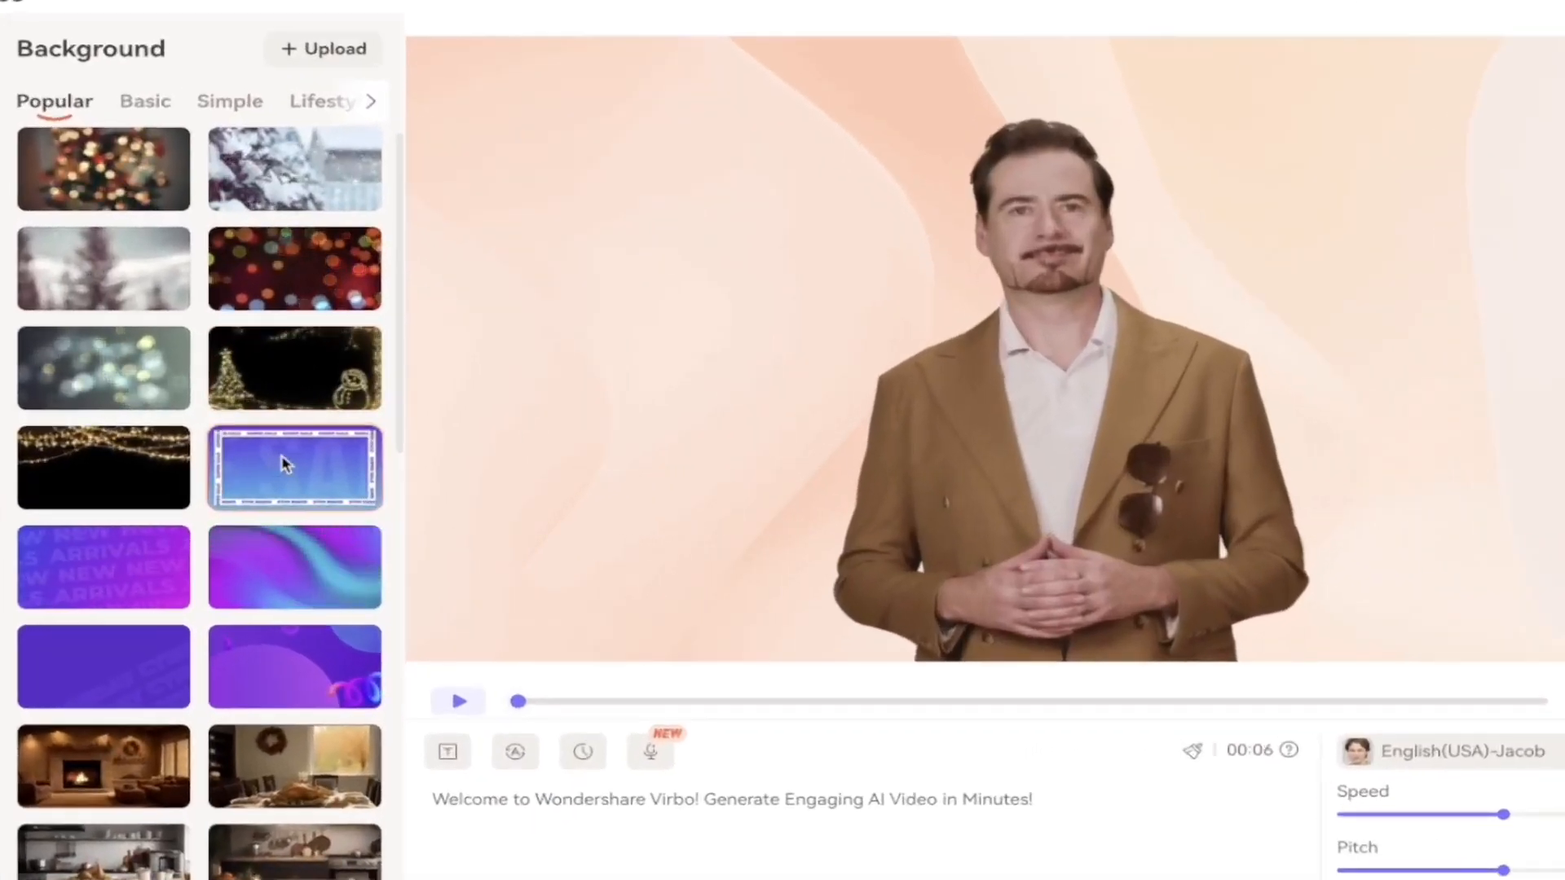
{"action": "left_click", "coordinate": [286, 465]}
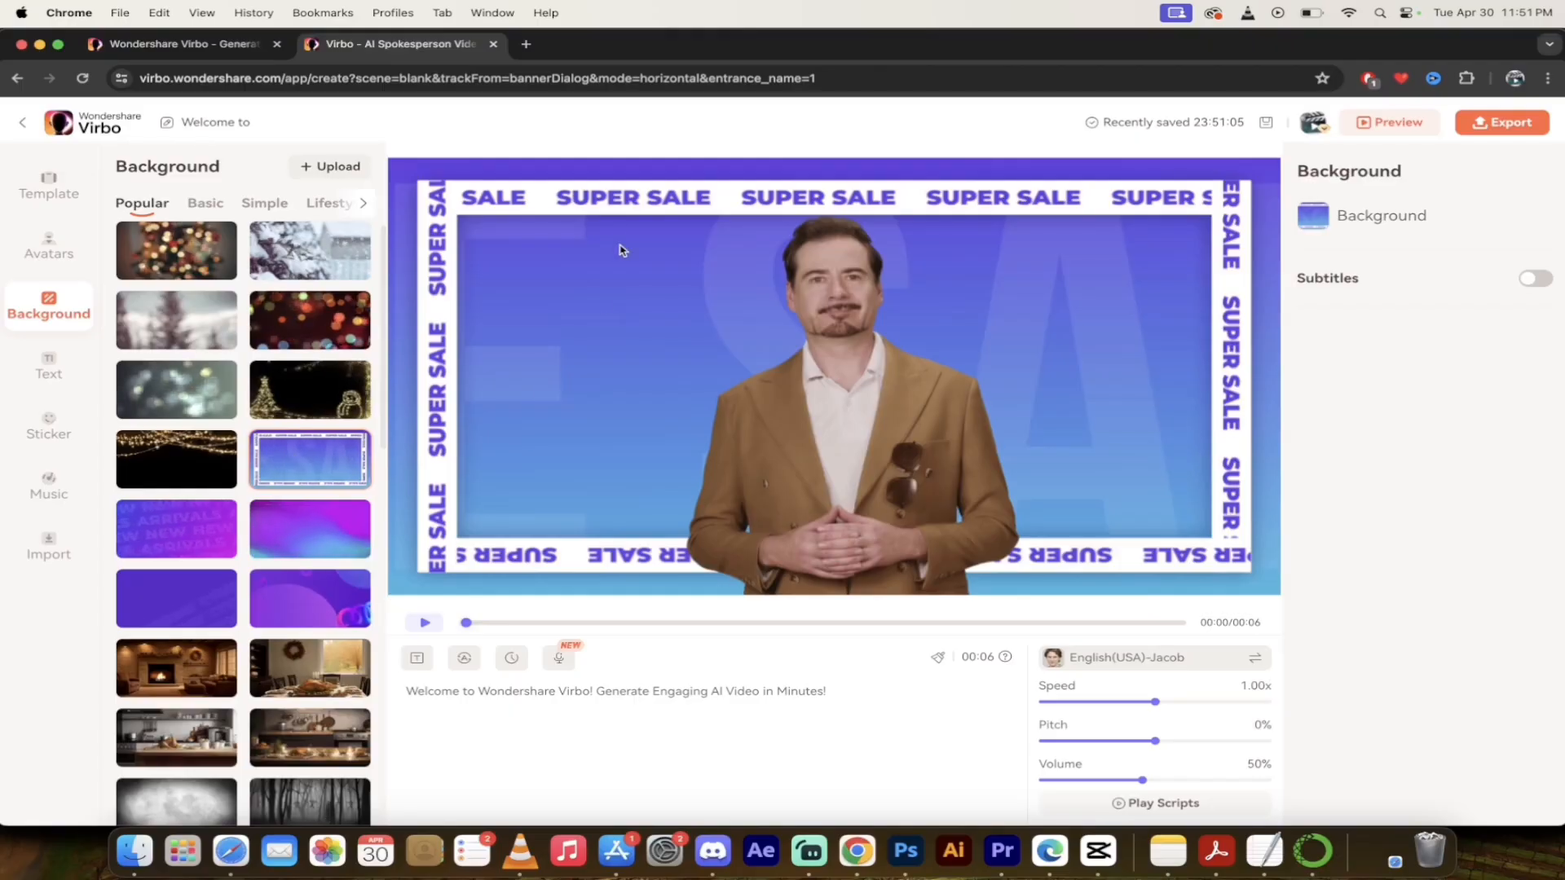
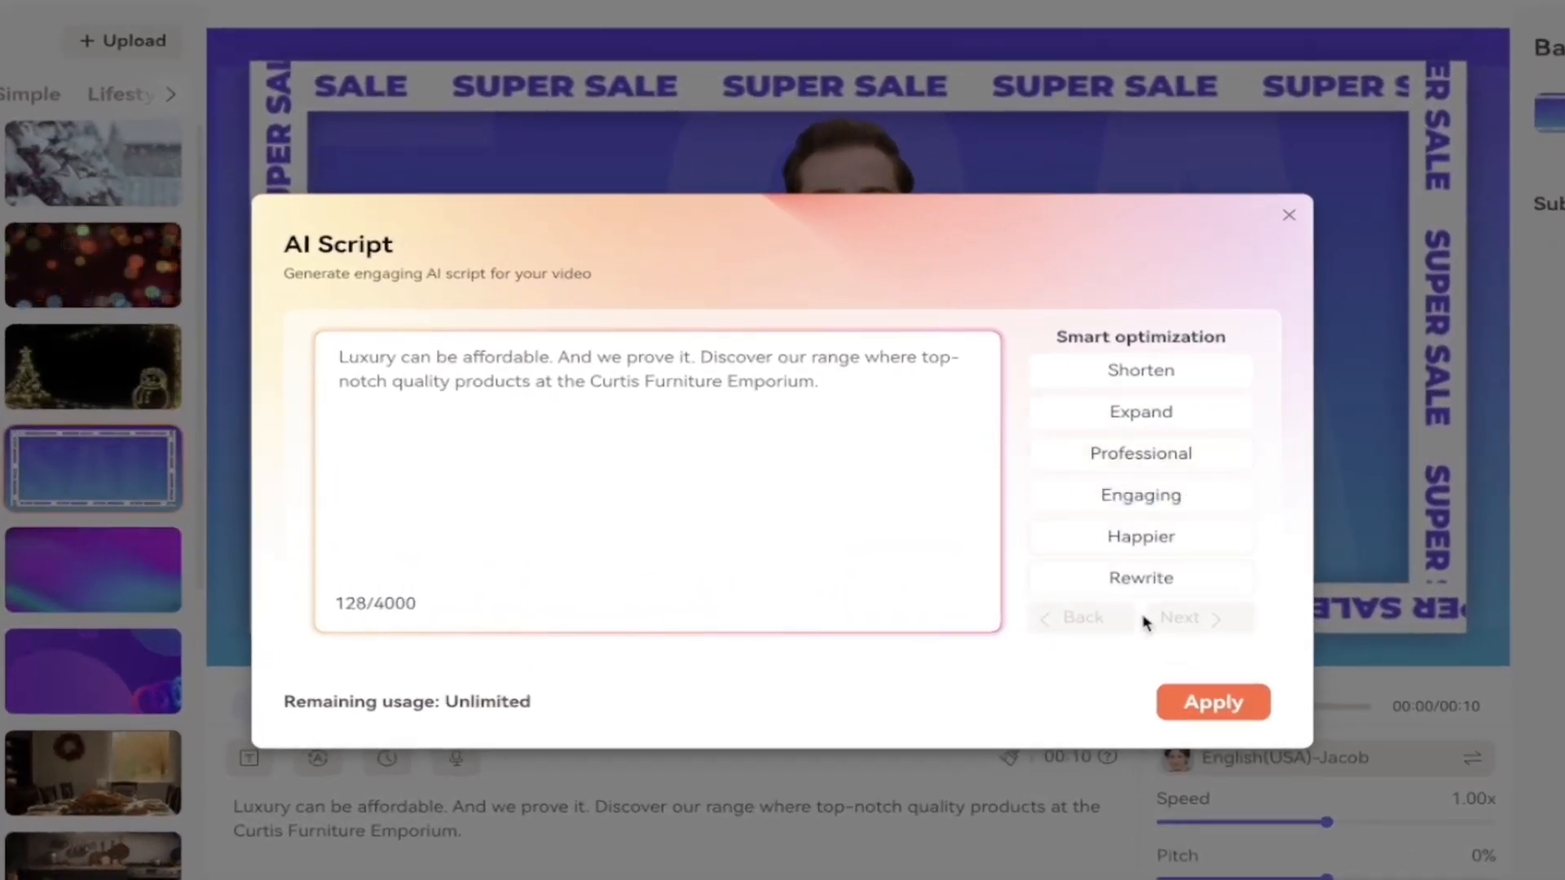
Close the AI Script dialog without applying a smart optimization.
{"action": "left_click", "coordinate": [1286, 214]}
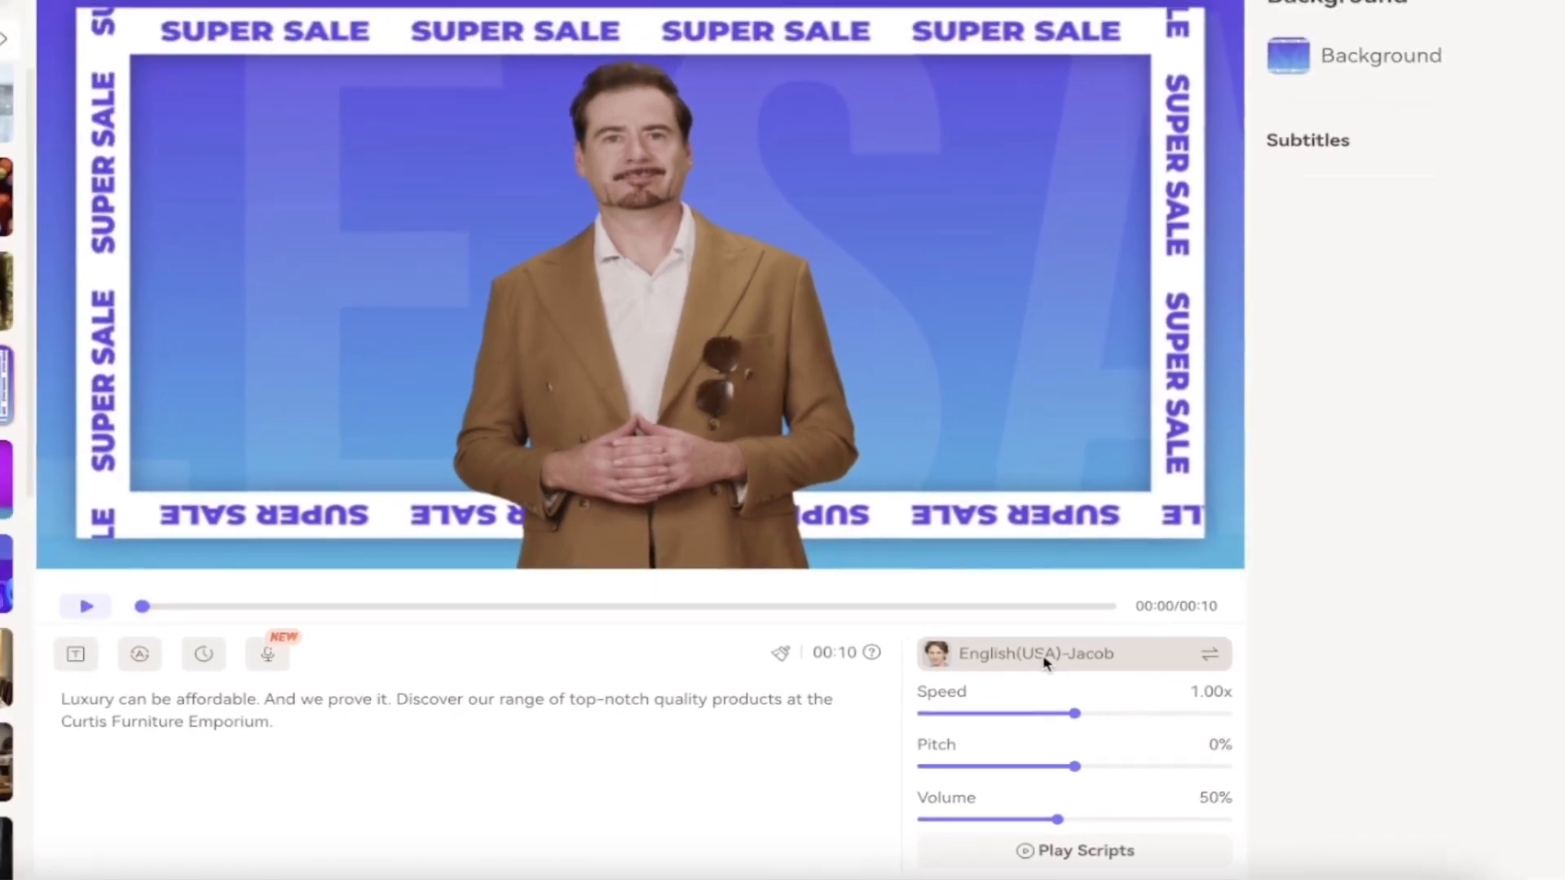
Filter the voiceovers to English male voices and listen to the English(USA)-Soda sample.
{"action": "left_click", "coordinate": [937, 654]}
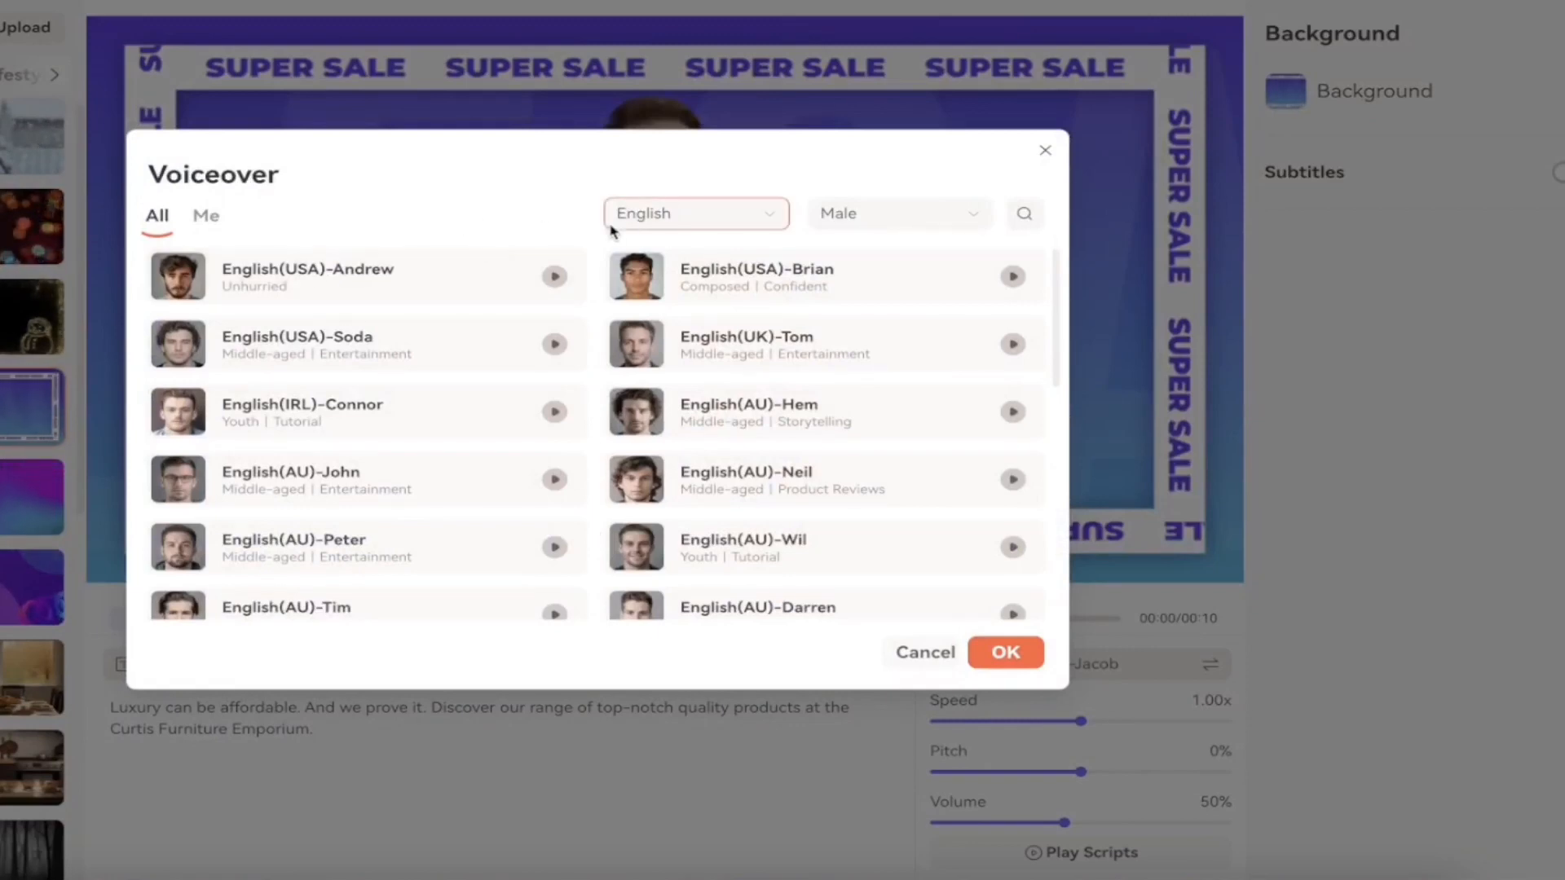
{"action": "left_click", "coordinate": [679, 220]}
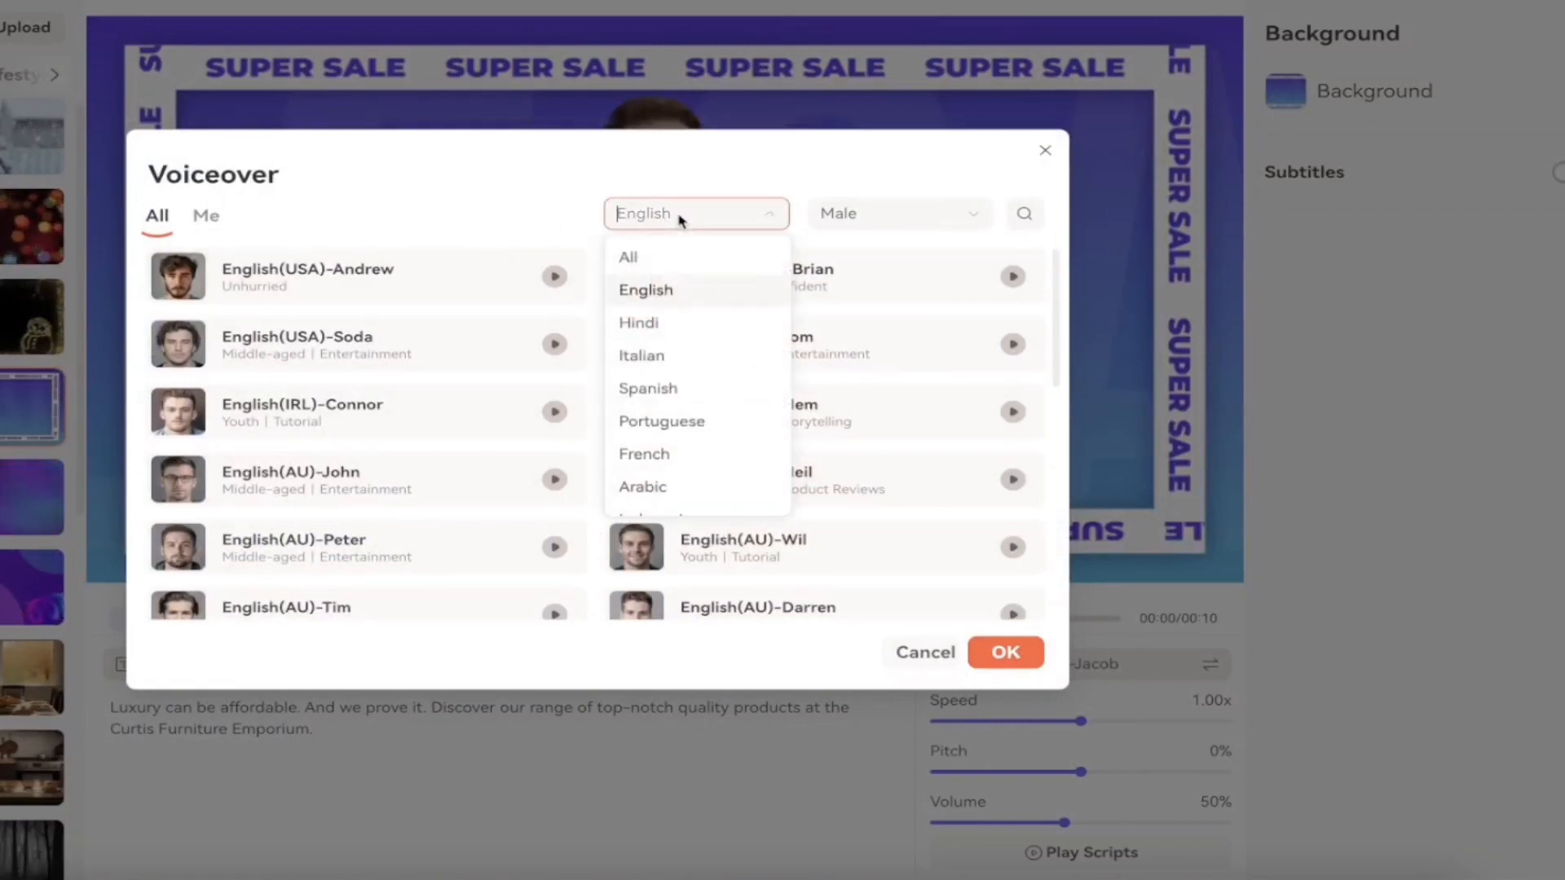
{"action": "left_click", "coordinate": [650, 292]}
{"action": "left_click", "coordinate": [904, 212]}
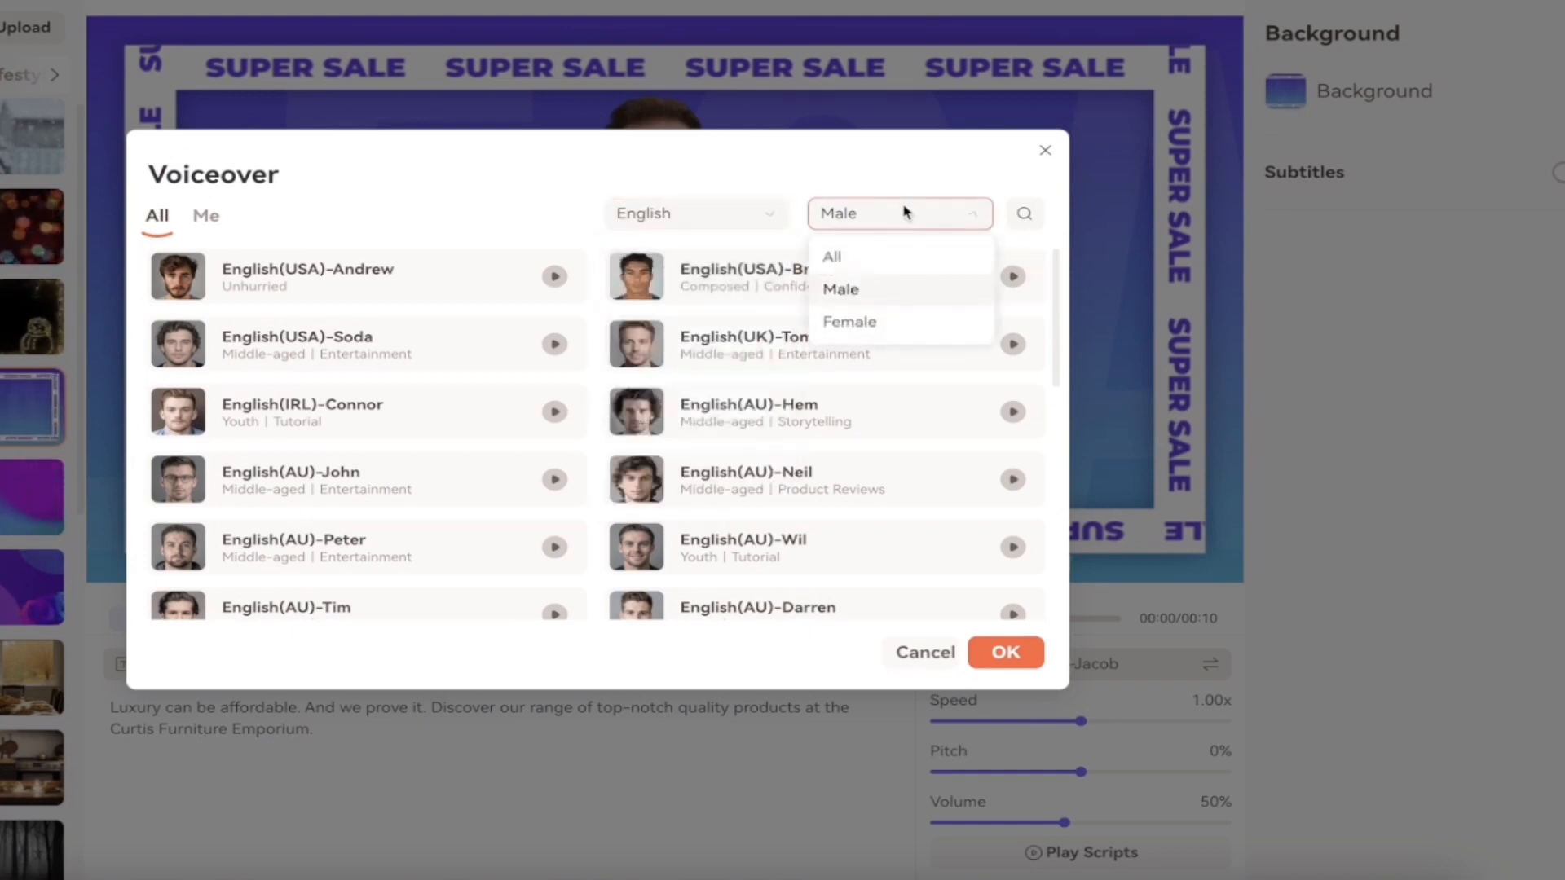
{"action": "left_click", "coordinate": [845, 288]}
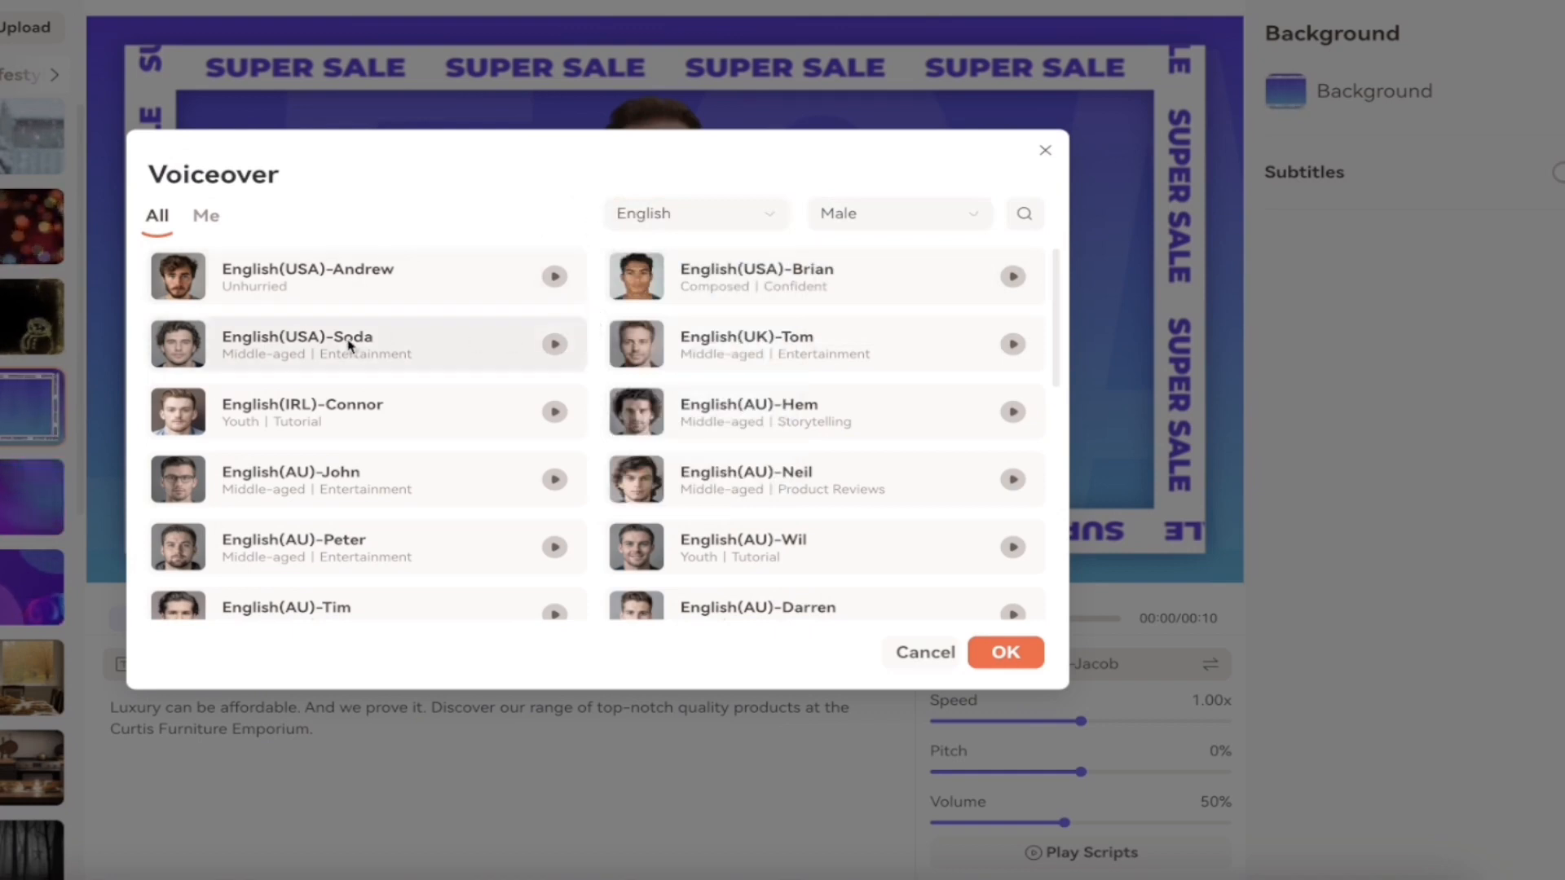
{"action": "left_click", "coordinate": [554, 344]}
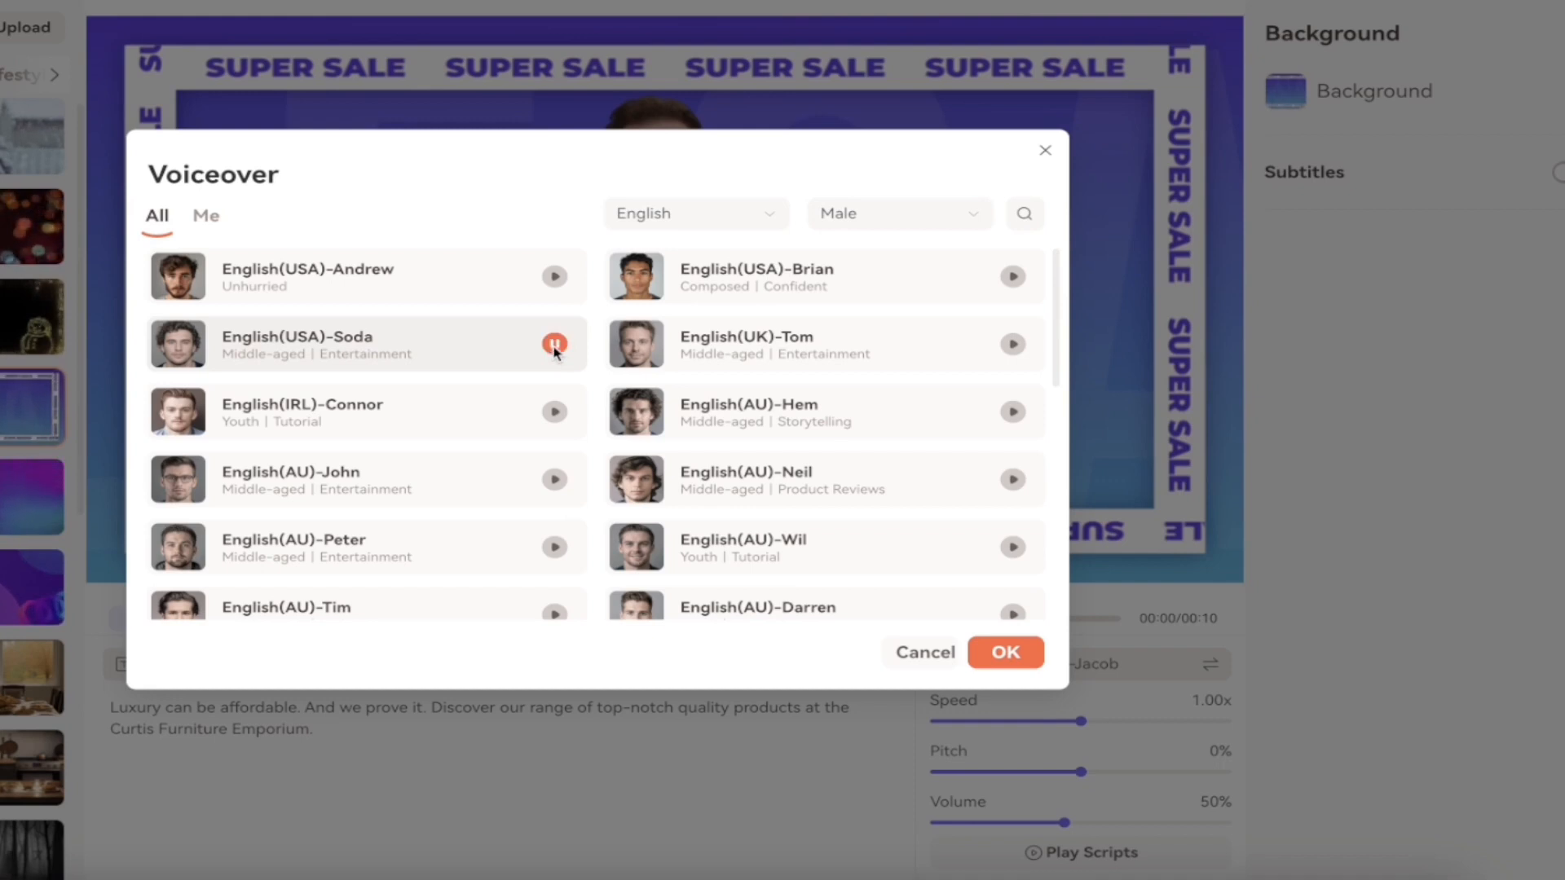
{"action": "left_click", "coordinate": [1001, 653]}
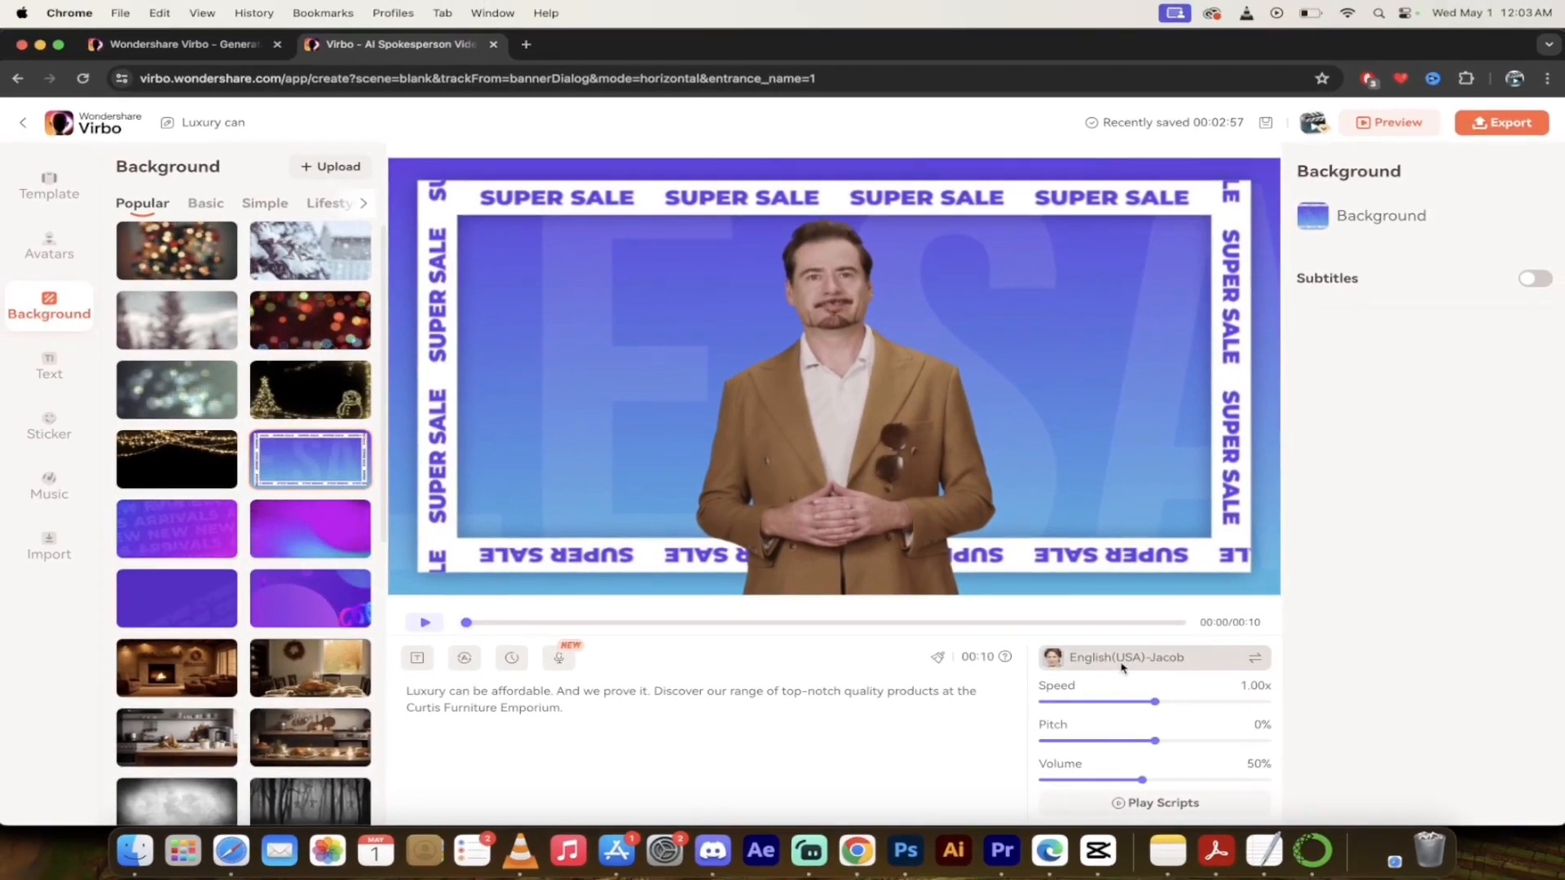
Change the script's voiceover to English(USA)-Soda.
{"action": "left_click", "coordinate": [1099, 662]}
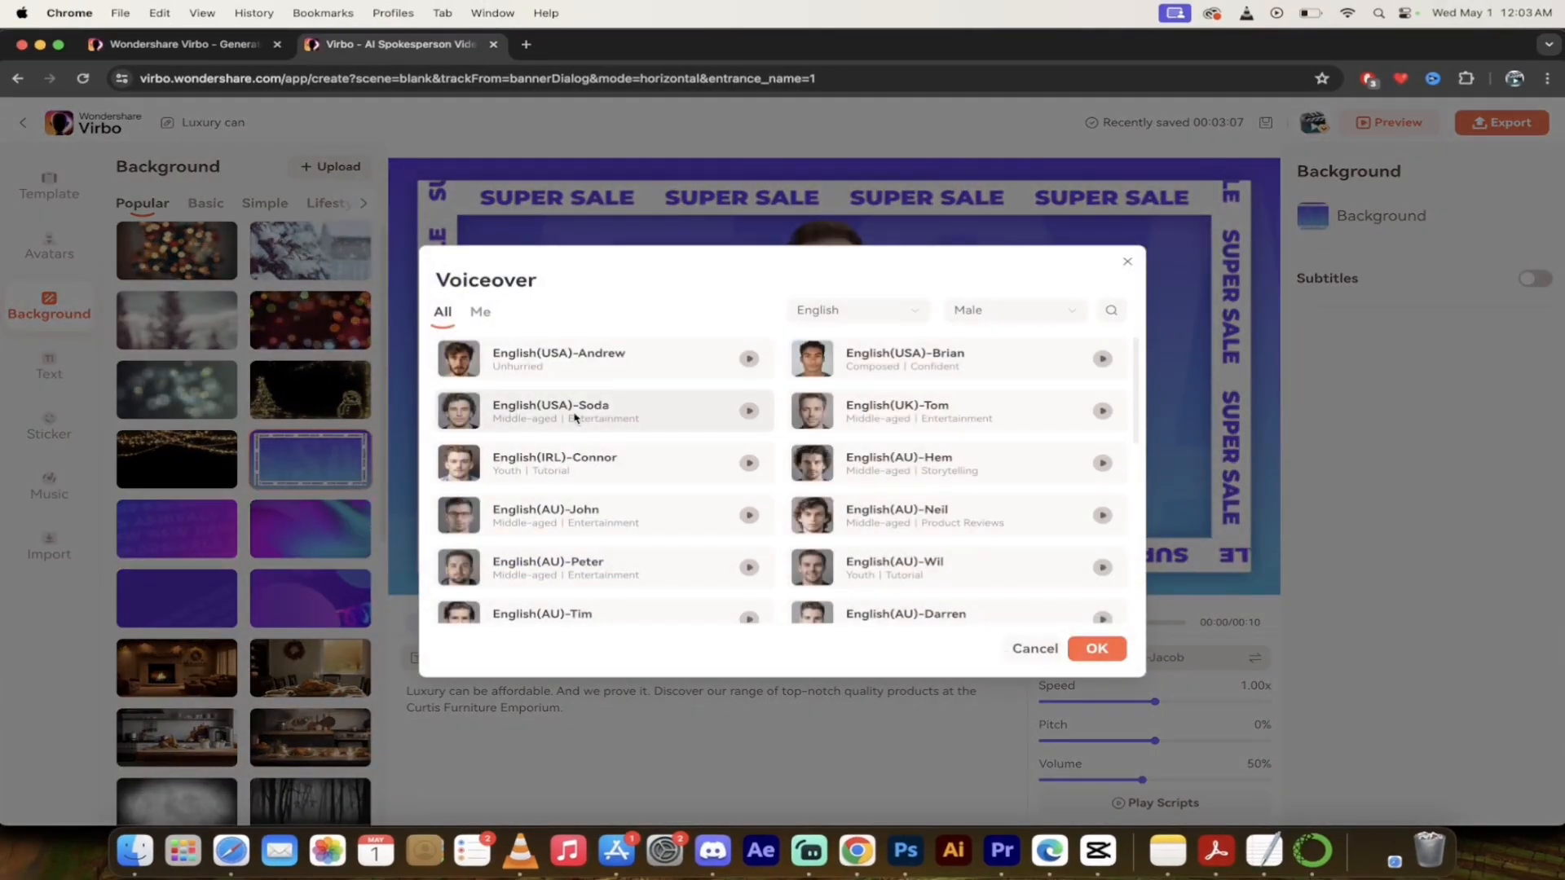
{"action": "left_click", "coordinate": [576, 419]}
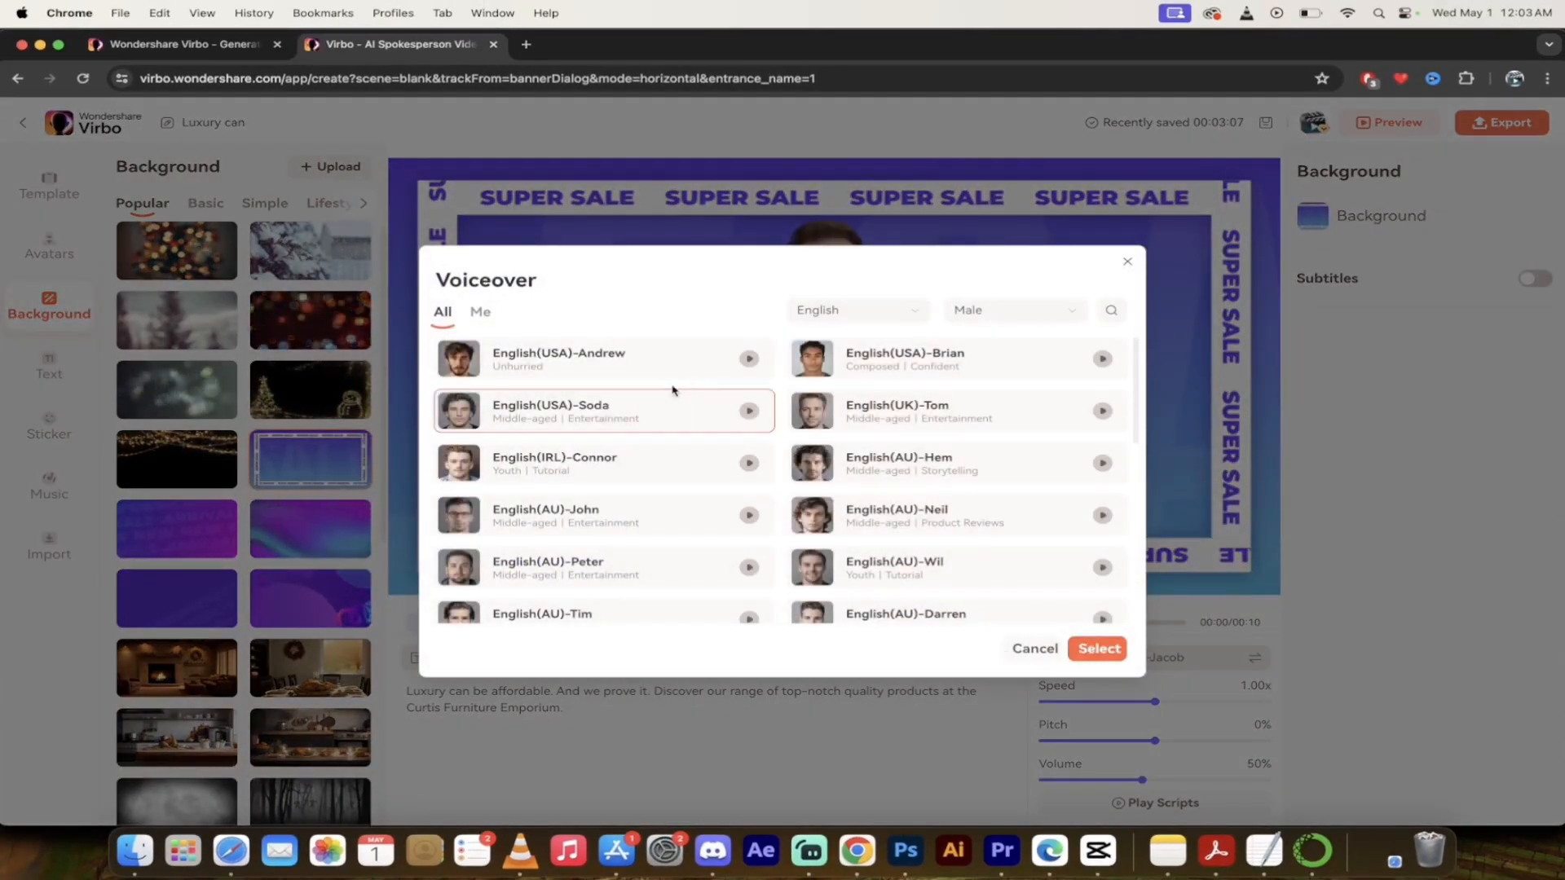
{"action": "left_click", "coordinate": [1090, 657]}
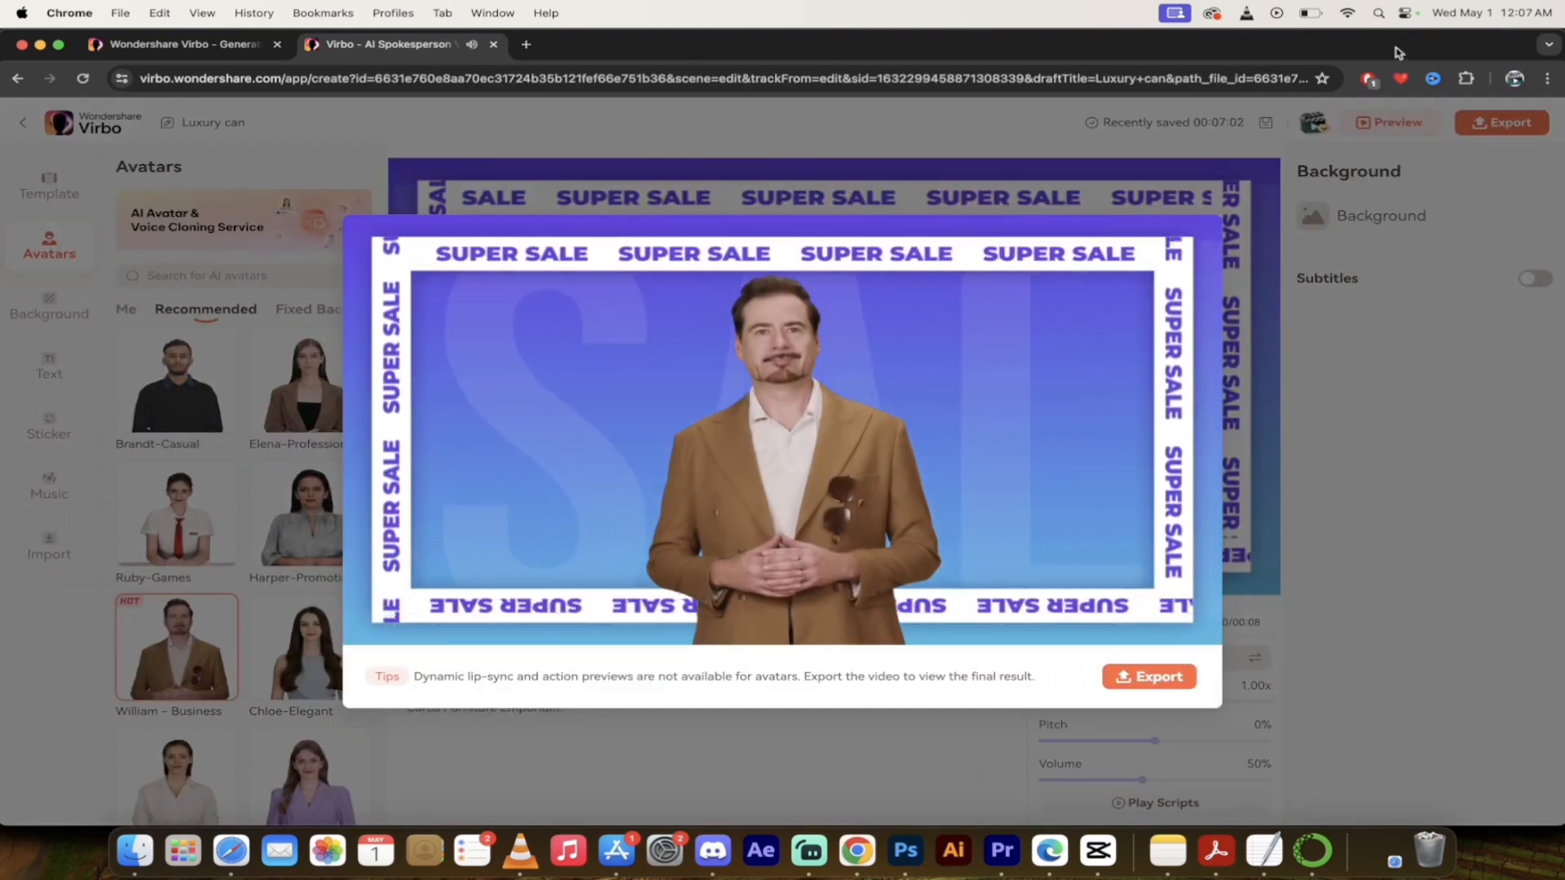
Watch the SUPER SALE video's preview to the end, close it and export the video.
{"action": "mouse_move", "coordinate": [616, 538]}
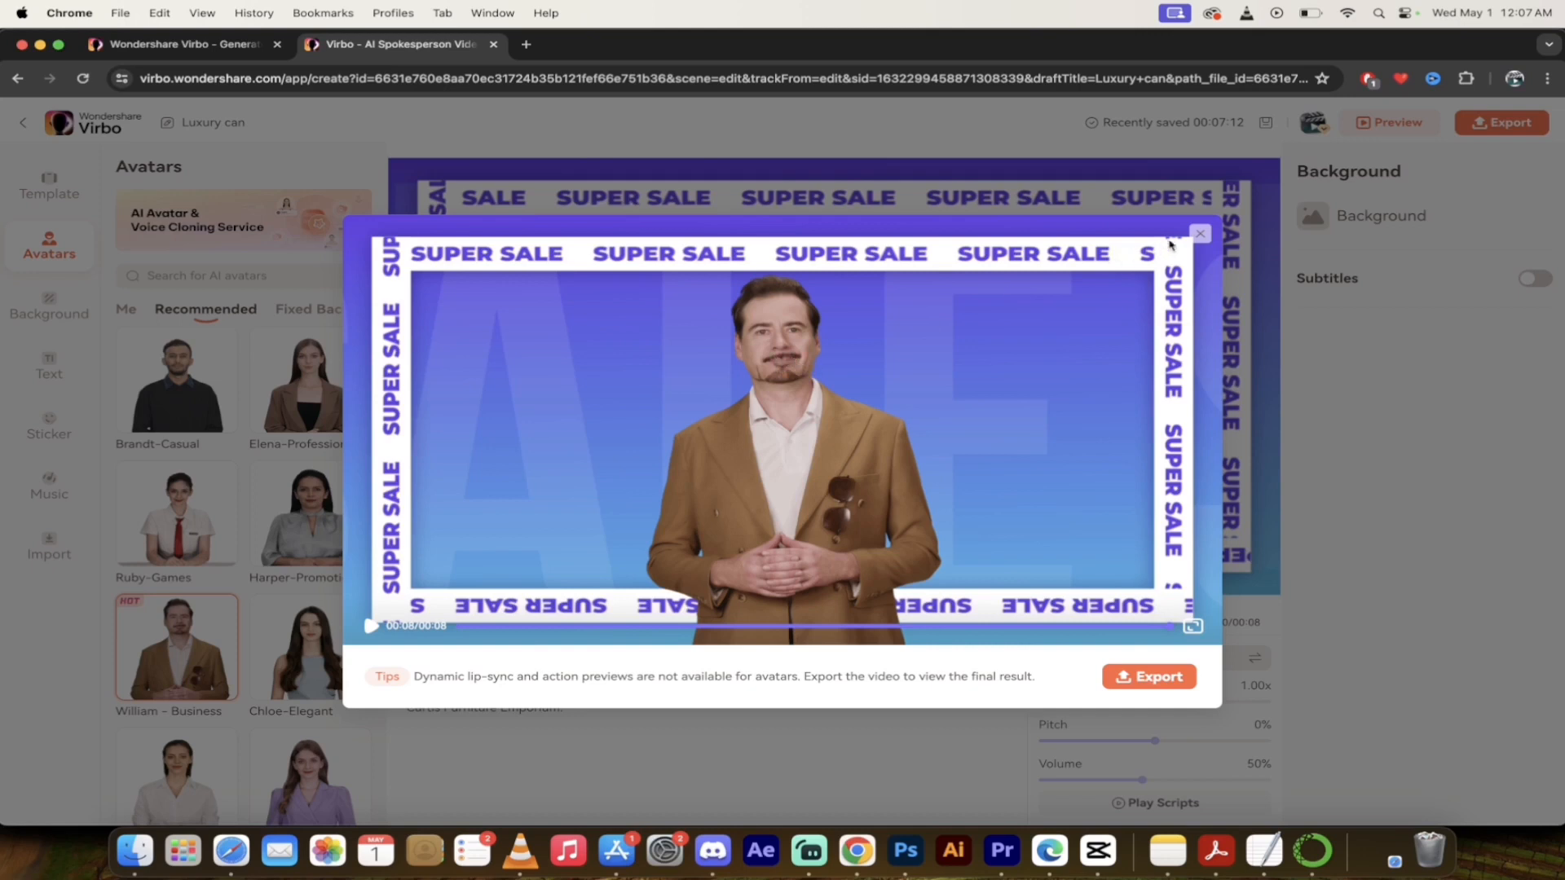
{"action": "left_click", "coordinate": [1200, 234]}
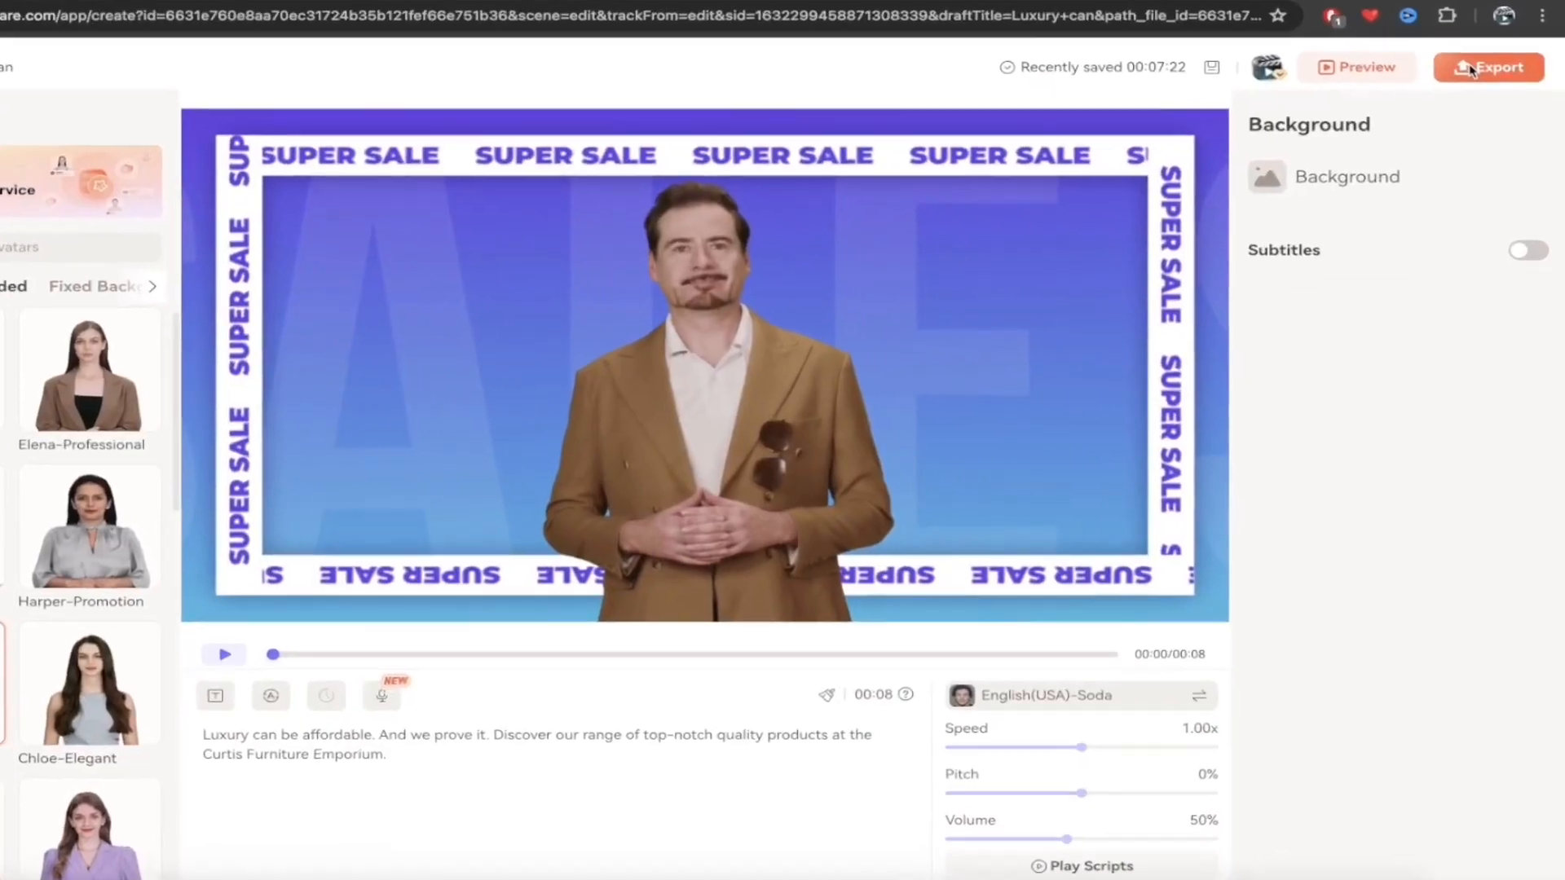
{"action": "left_click", "coordinate": [1502, 123]}
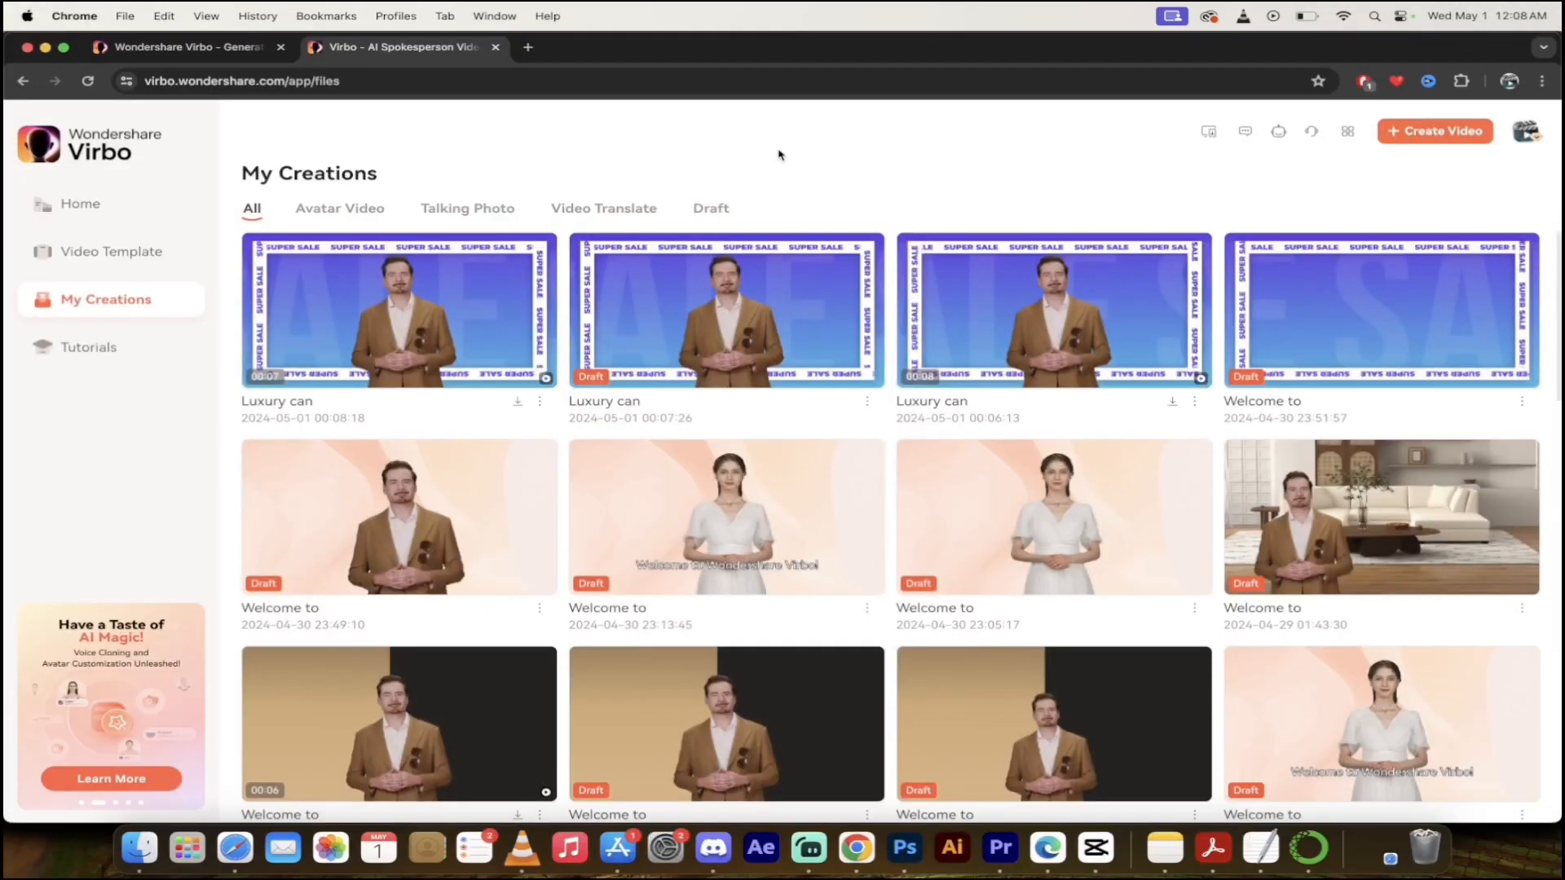
Play the newest exported "Luxury can" video in My Creations and download it.
{"action": "mouse_move", "coordinate": [495, 272]}
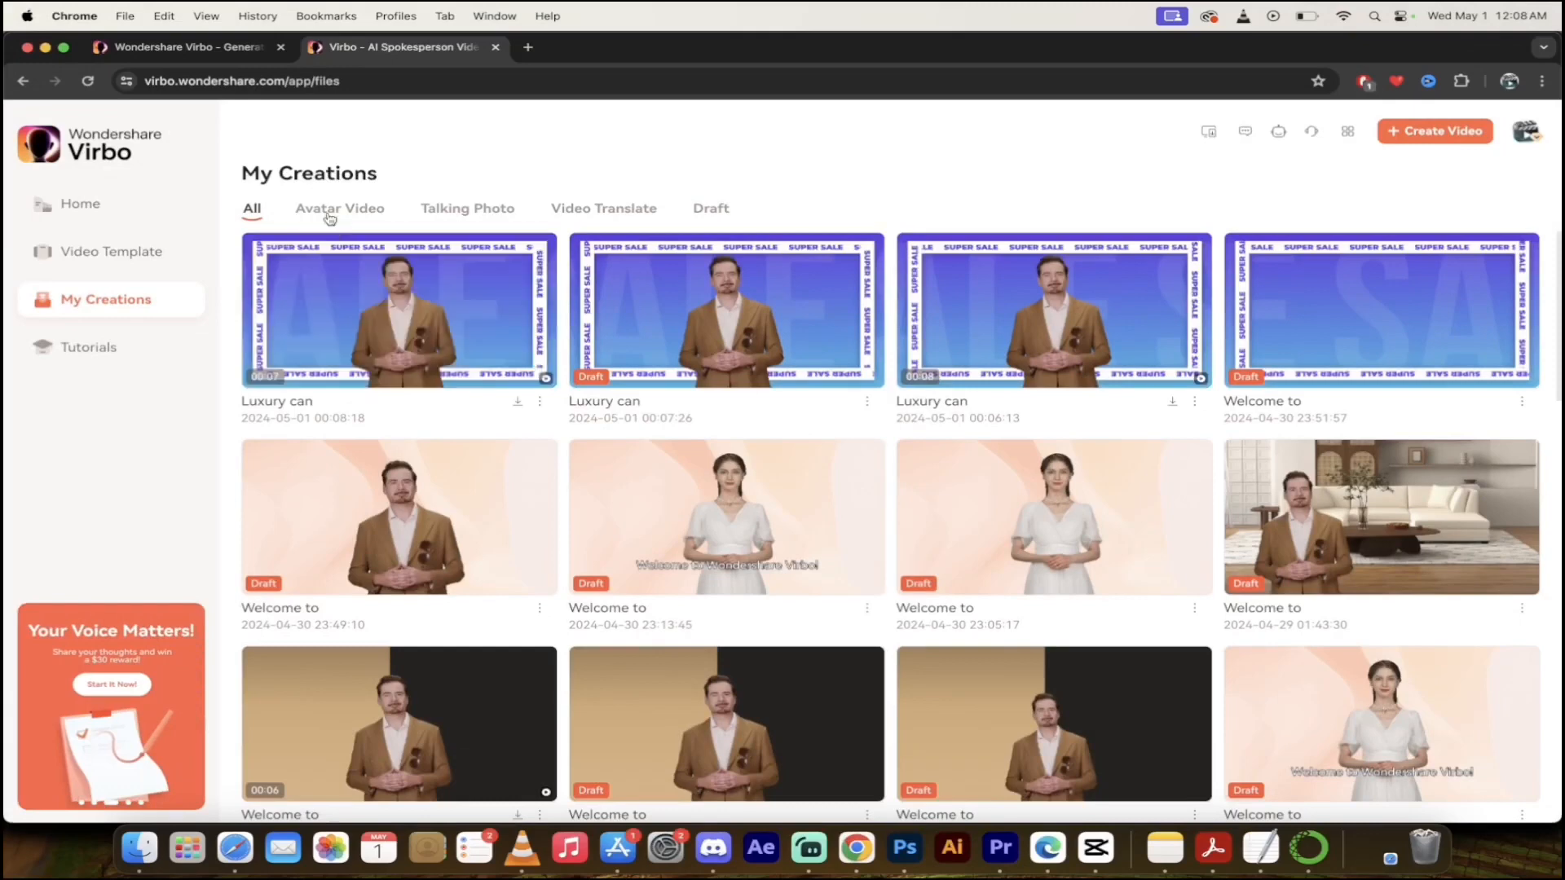
{"action": "mouse_move", "coordinate": [417, 323]}
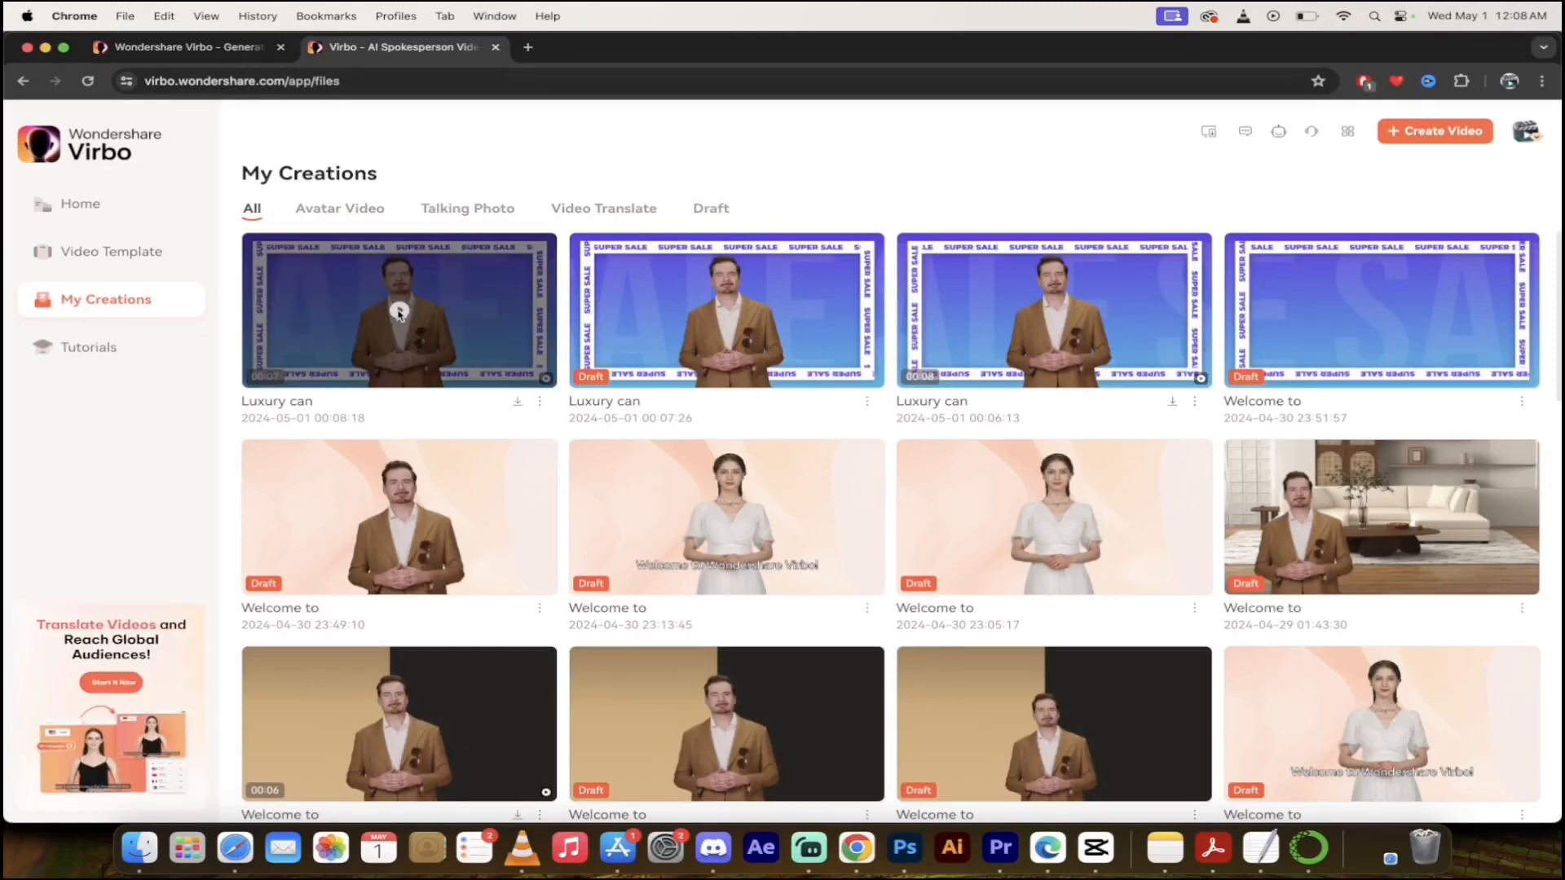
{"action": "left_click", "coordinate": [400, 314]}
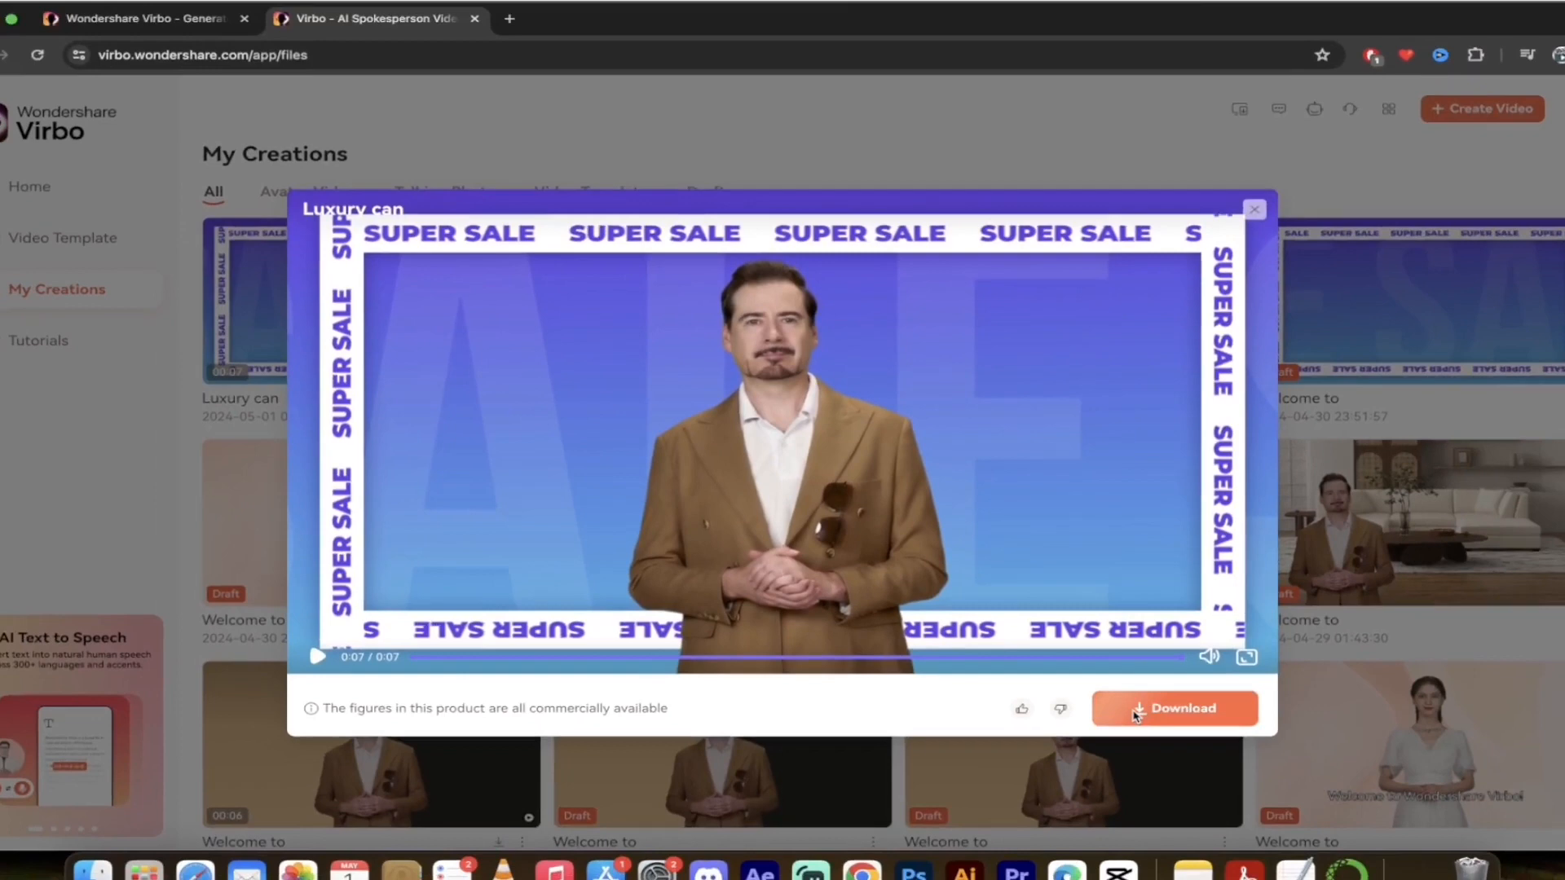
{"action": "left_click", "coordinate": [1259, 765]}
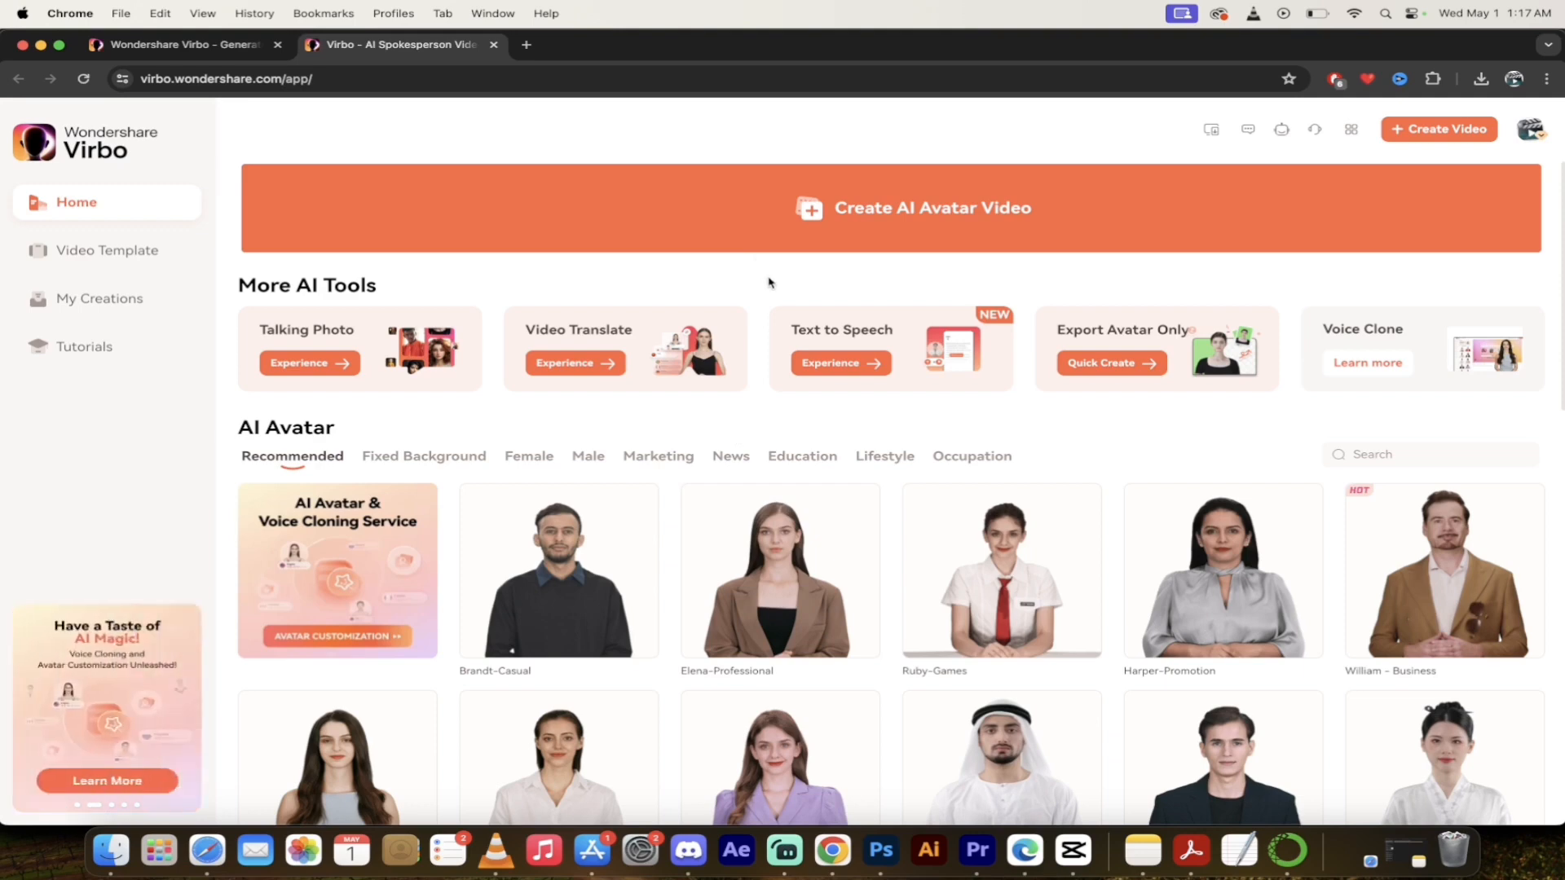
Create a new AI avatar video with the Portrait 9:16 aspect ratio.
{"action": "left_click", "coordinate": [866, 210]}
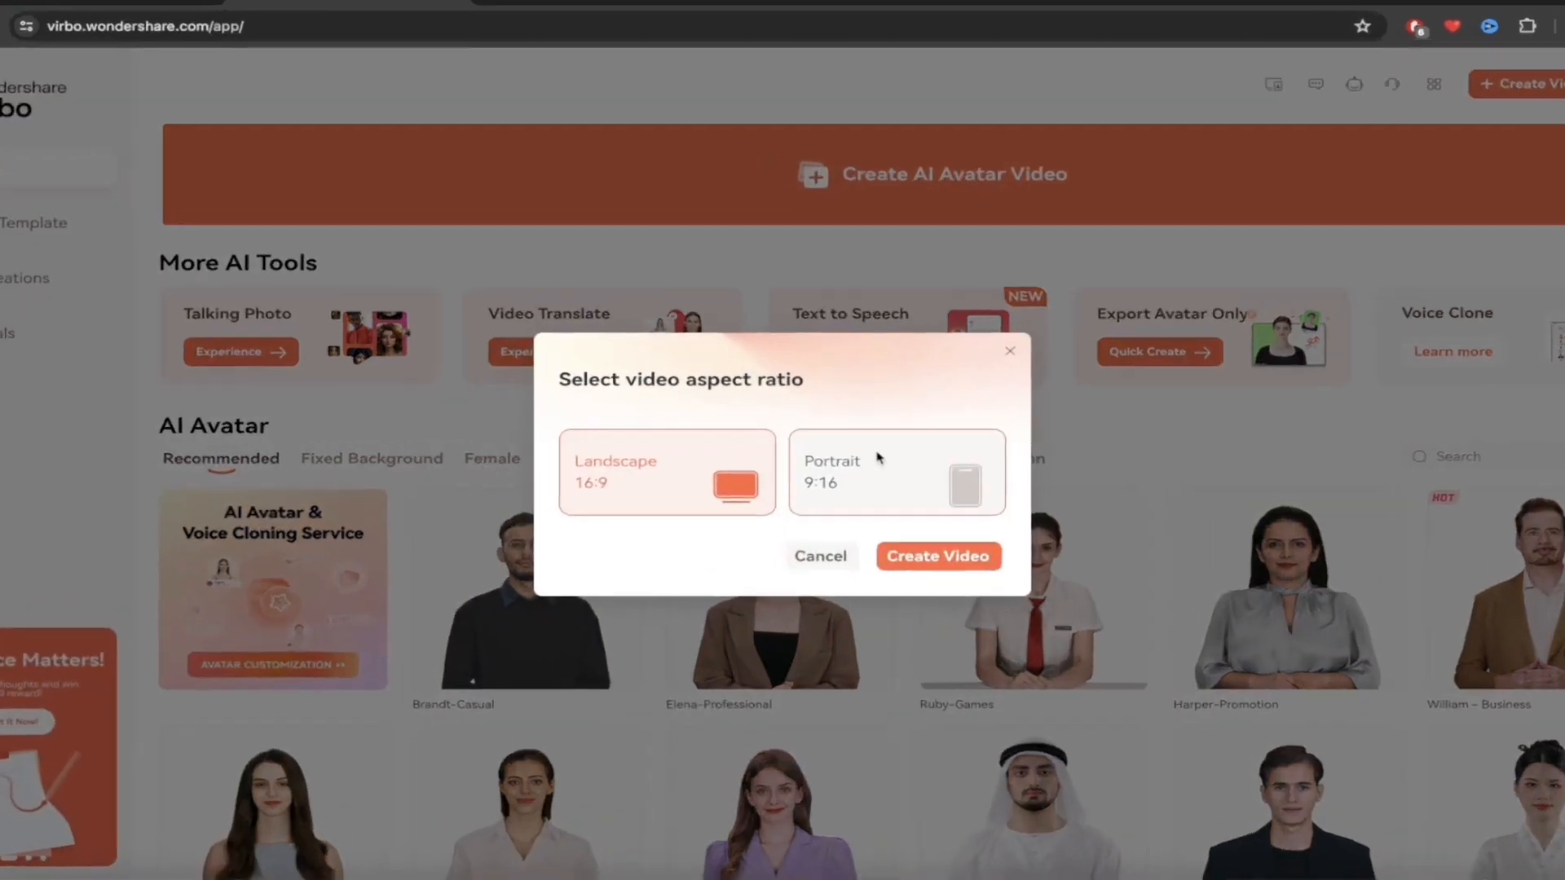
{"action": "left_click", "coordinate": [848, 489]}
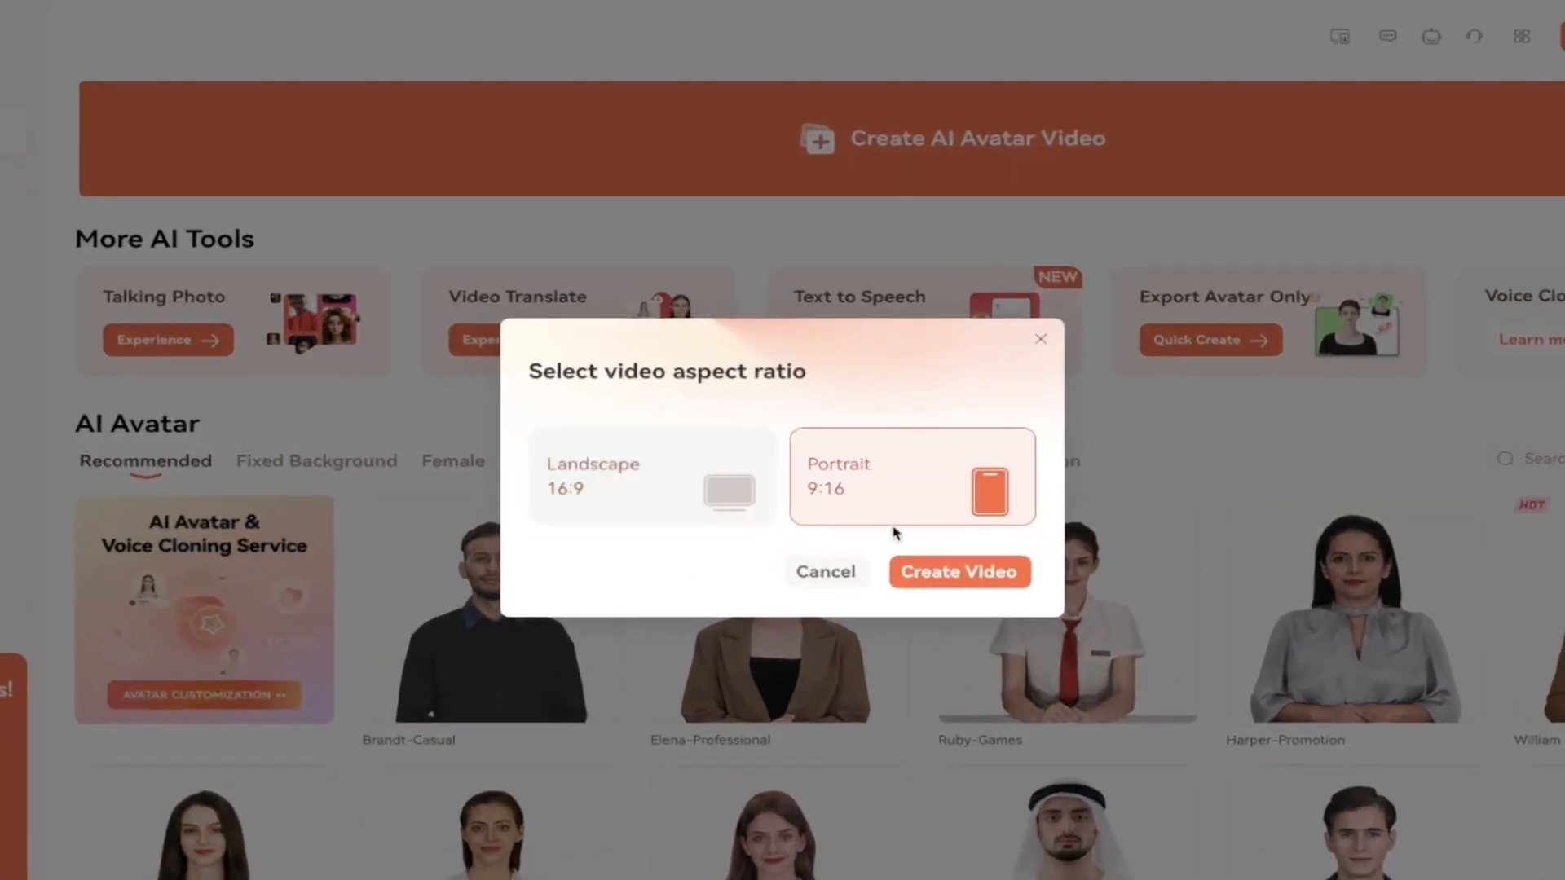
{"action": "left_click", "coordinate": [909, 572]}
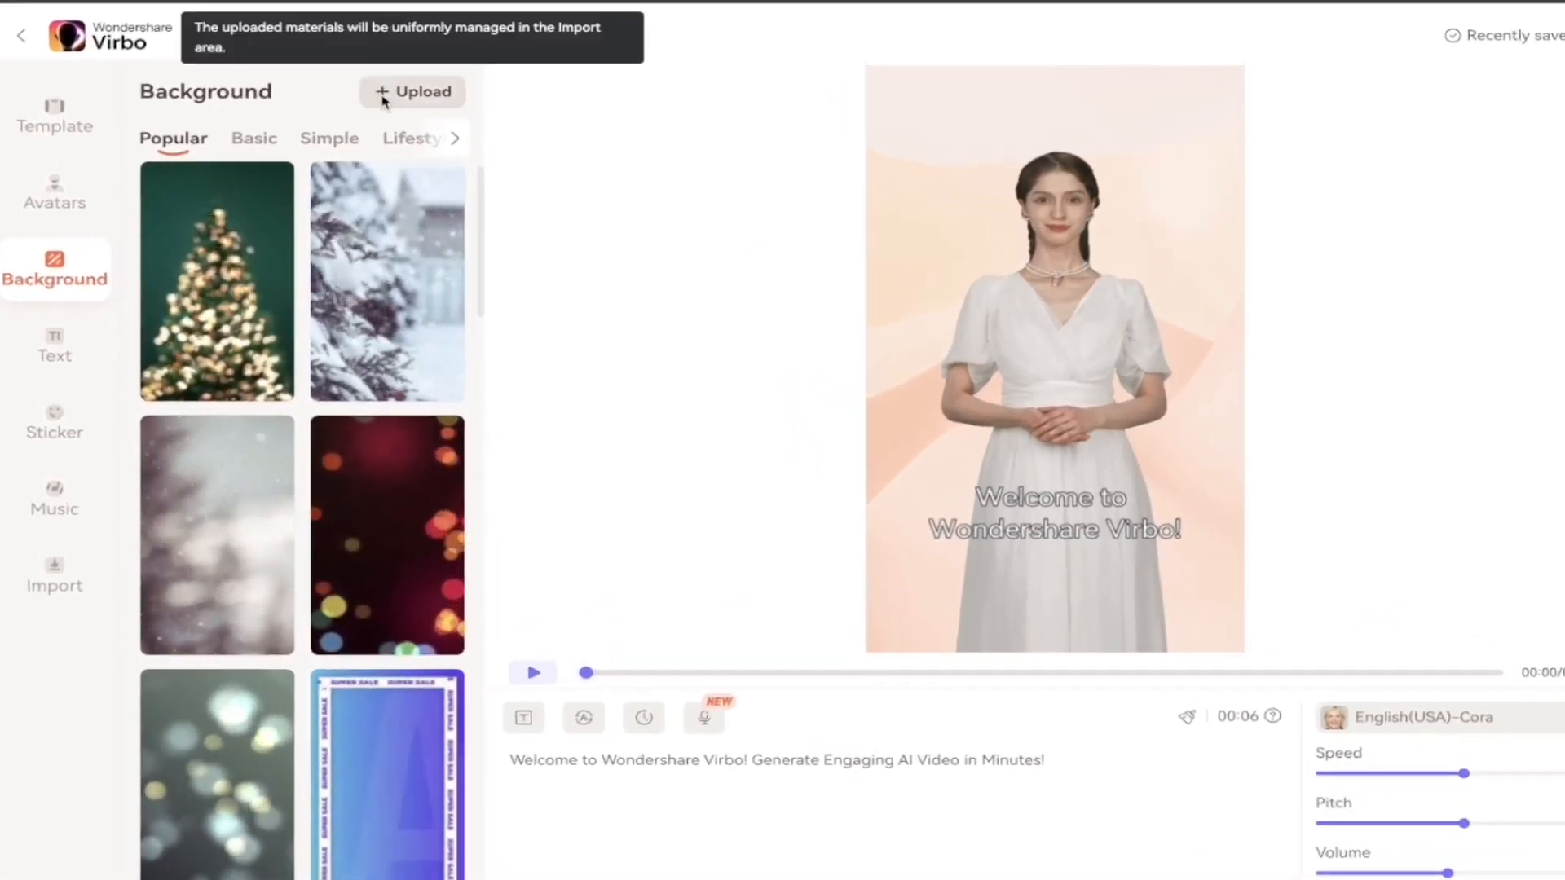
Upload scary.jpeg from Downloads as the video's background, keeping the full-height portrait crop.
{"action": "left_click", "coordinate": [383, 98]}
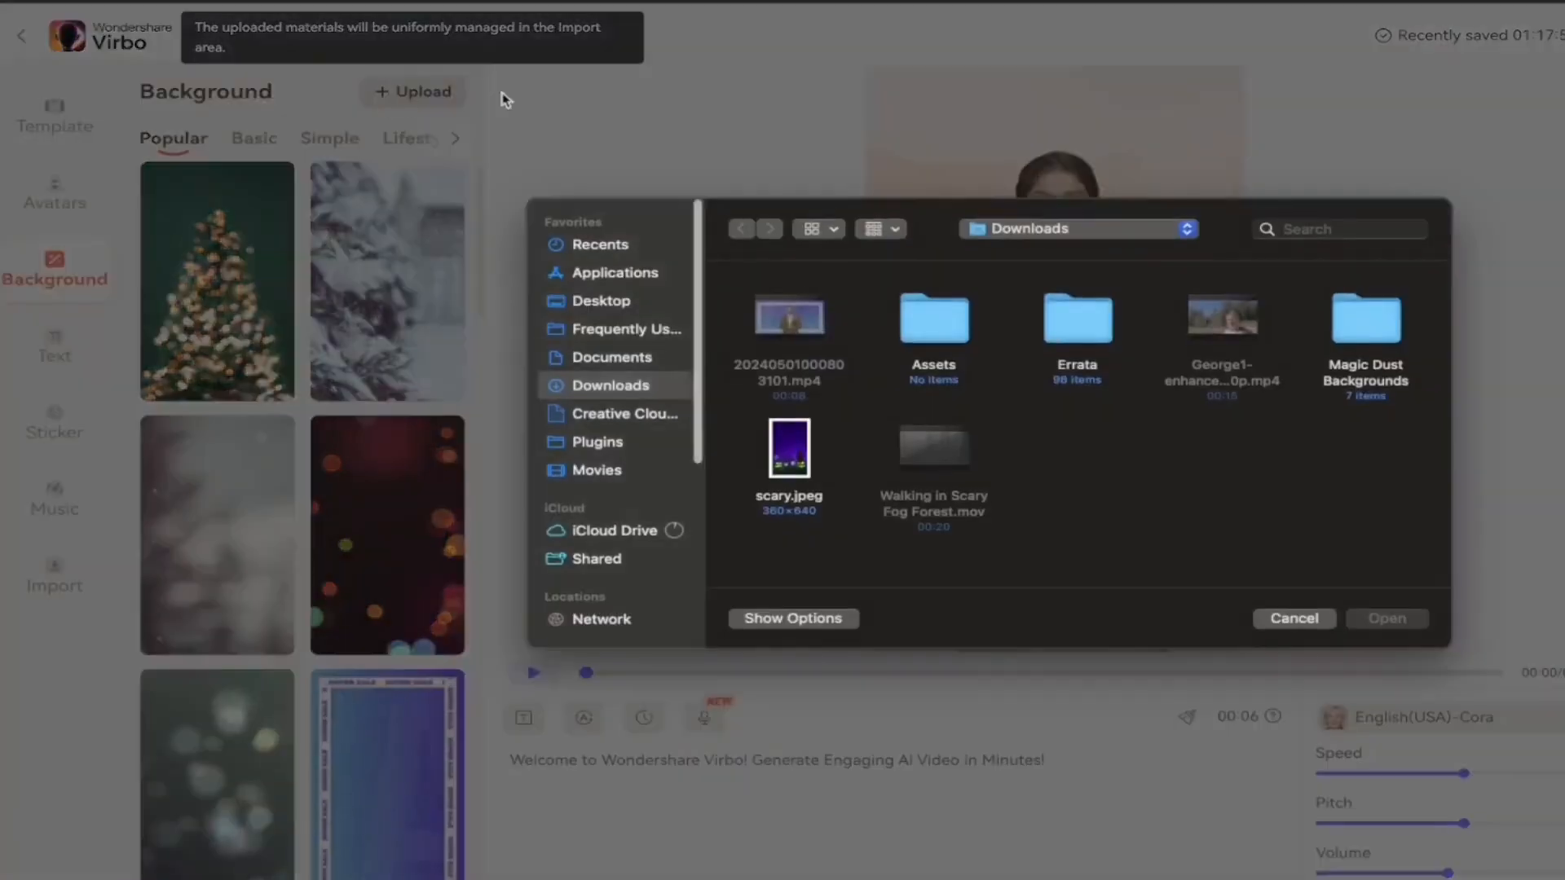
{"action": "left_click", "coordinate": [789, 457]}
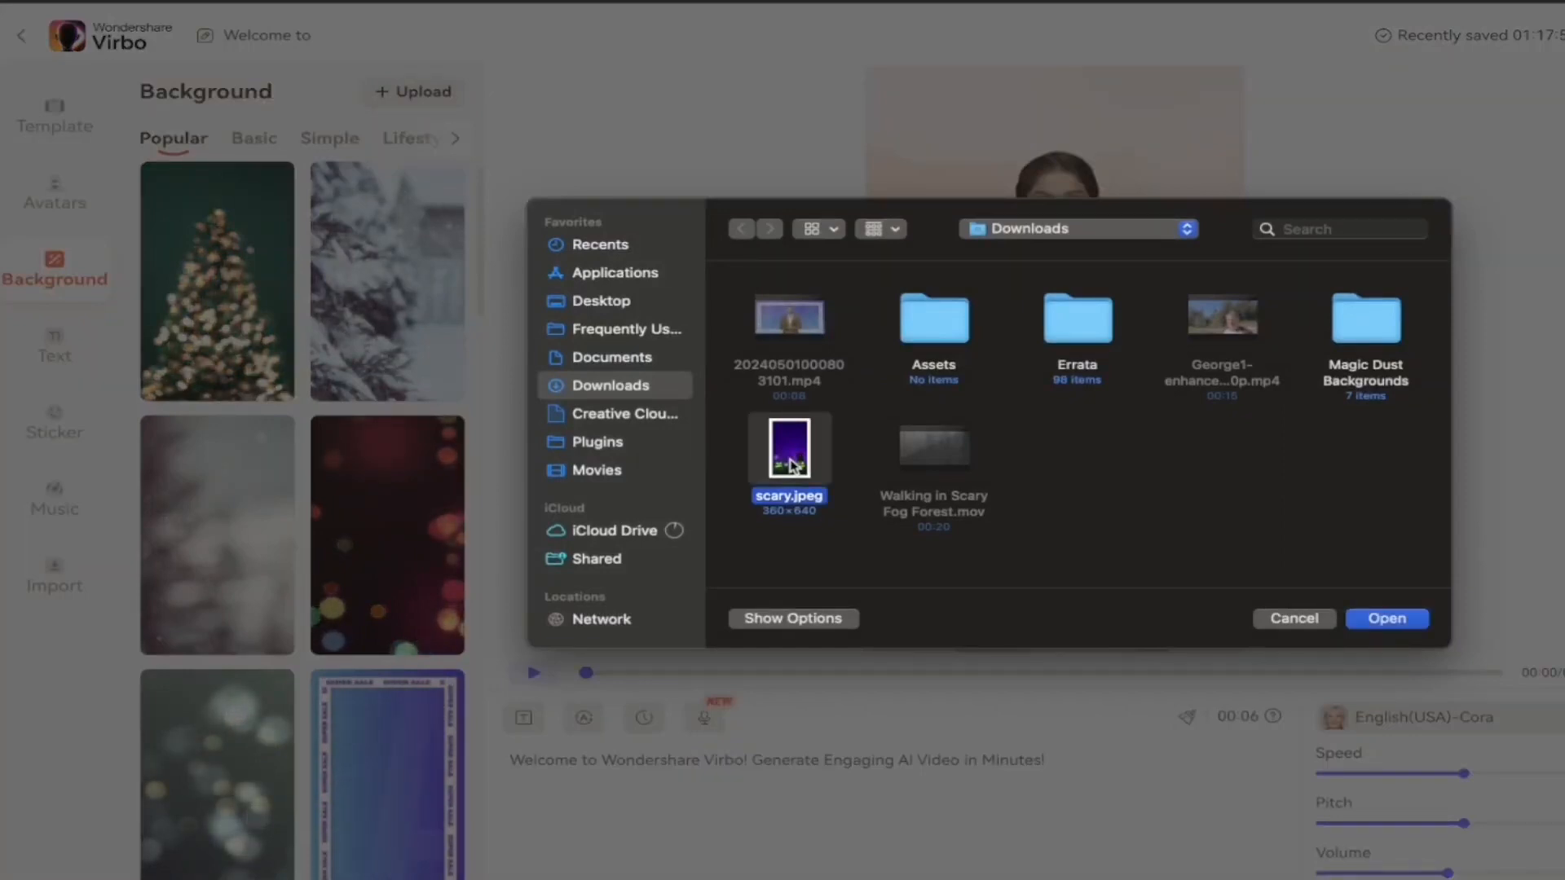
{"action": "left_click", "coordinate": [1387, 618]}
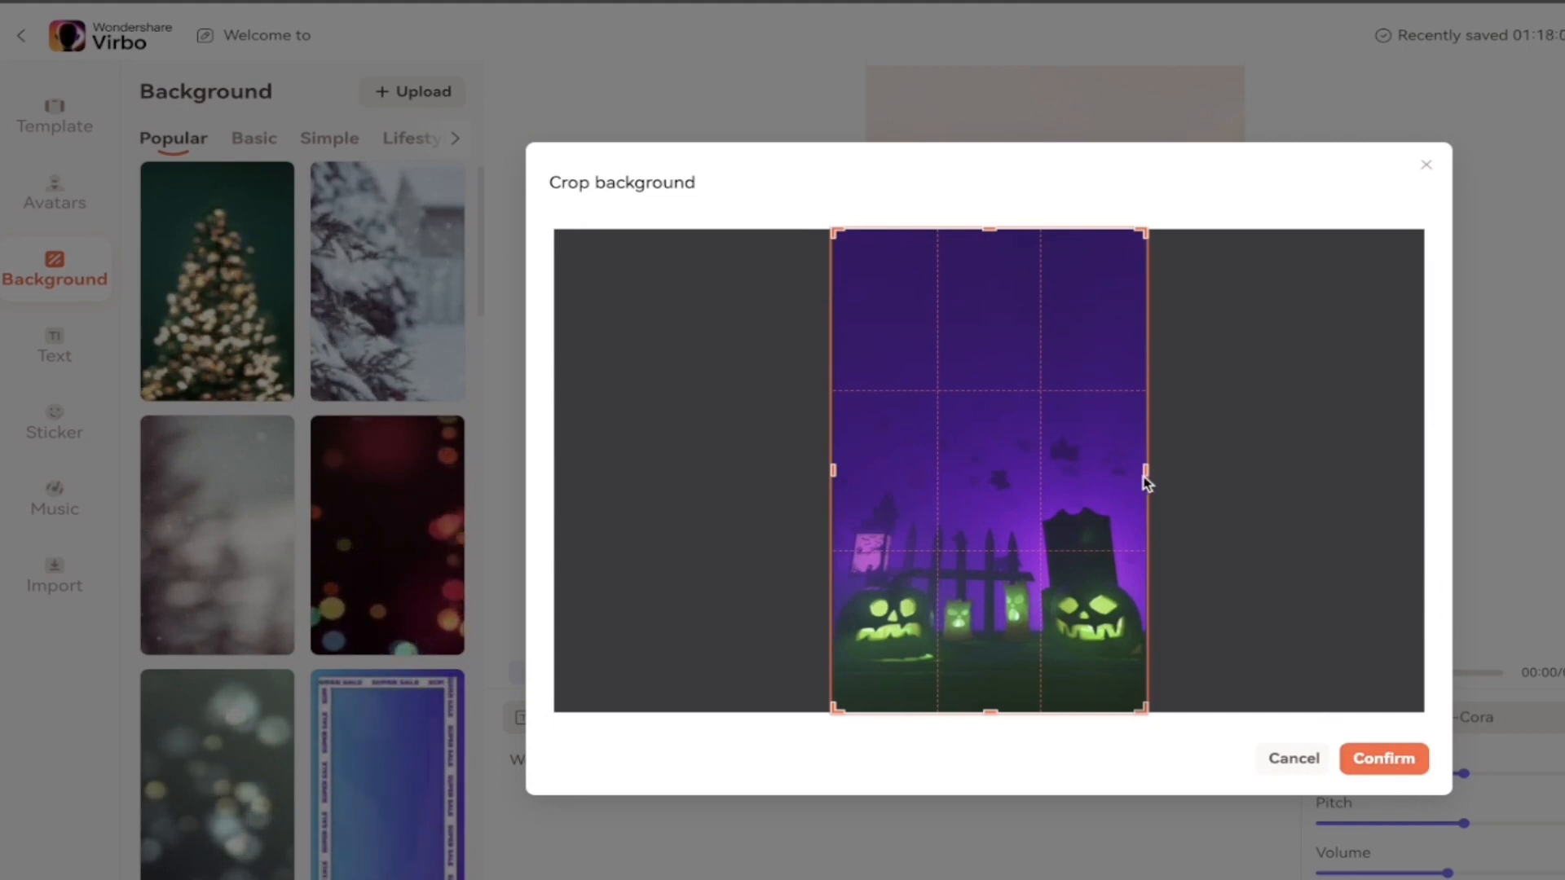
{"action": "mouse_move", "coordinate": [1144, 476]}
{"action": "left_mouse_down"}
{"action": "mouse_move", "coordinate": [1113, 476]}
{"action": "mouse_move", "coordinate": [1153, 478]}
{"action": "left_mouse_up"}
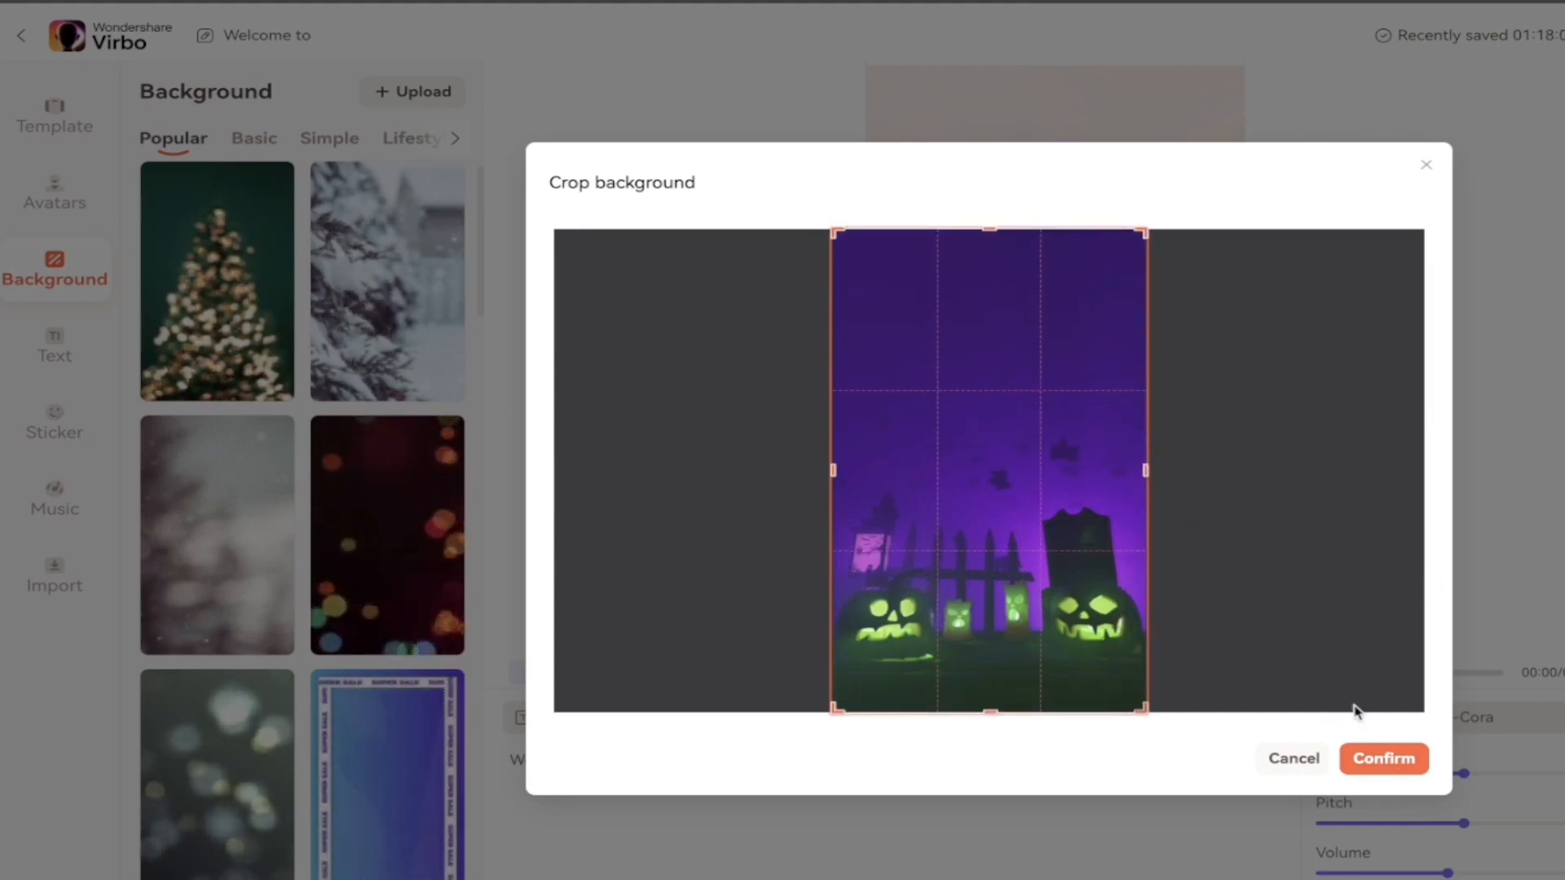
{"action": "left_click", "coordinate": [1362, 760]}
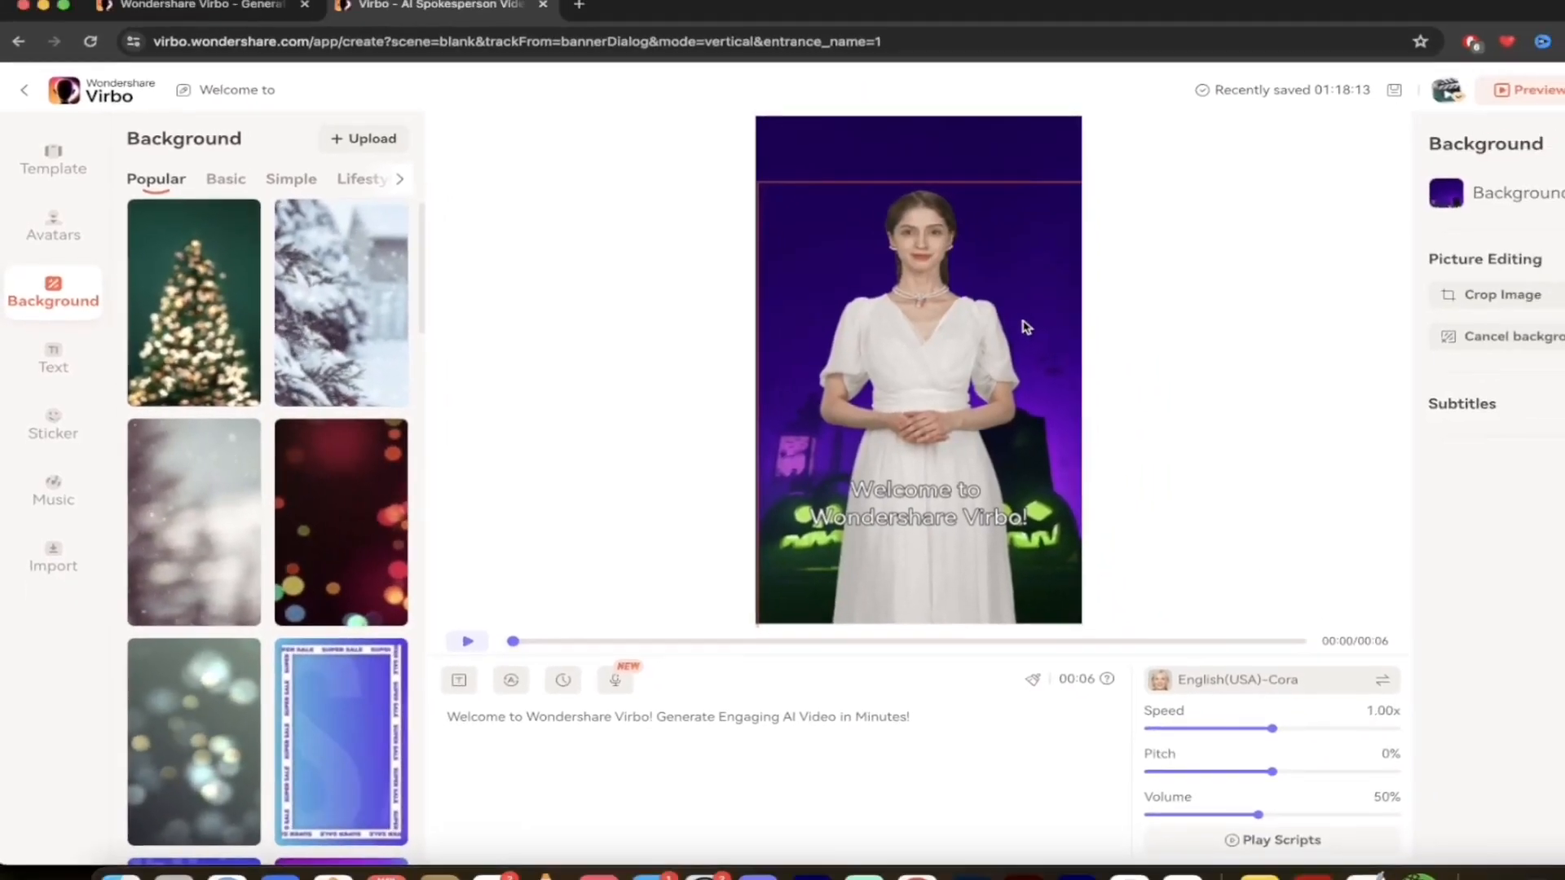
Shrink the avatar to about 70% of the canvas width and centre it horizontally at the canvas's lower edge.
{"action": "left_click", "coordinate": [927, 335]}
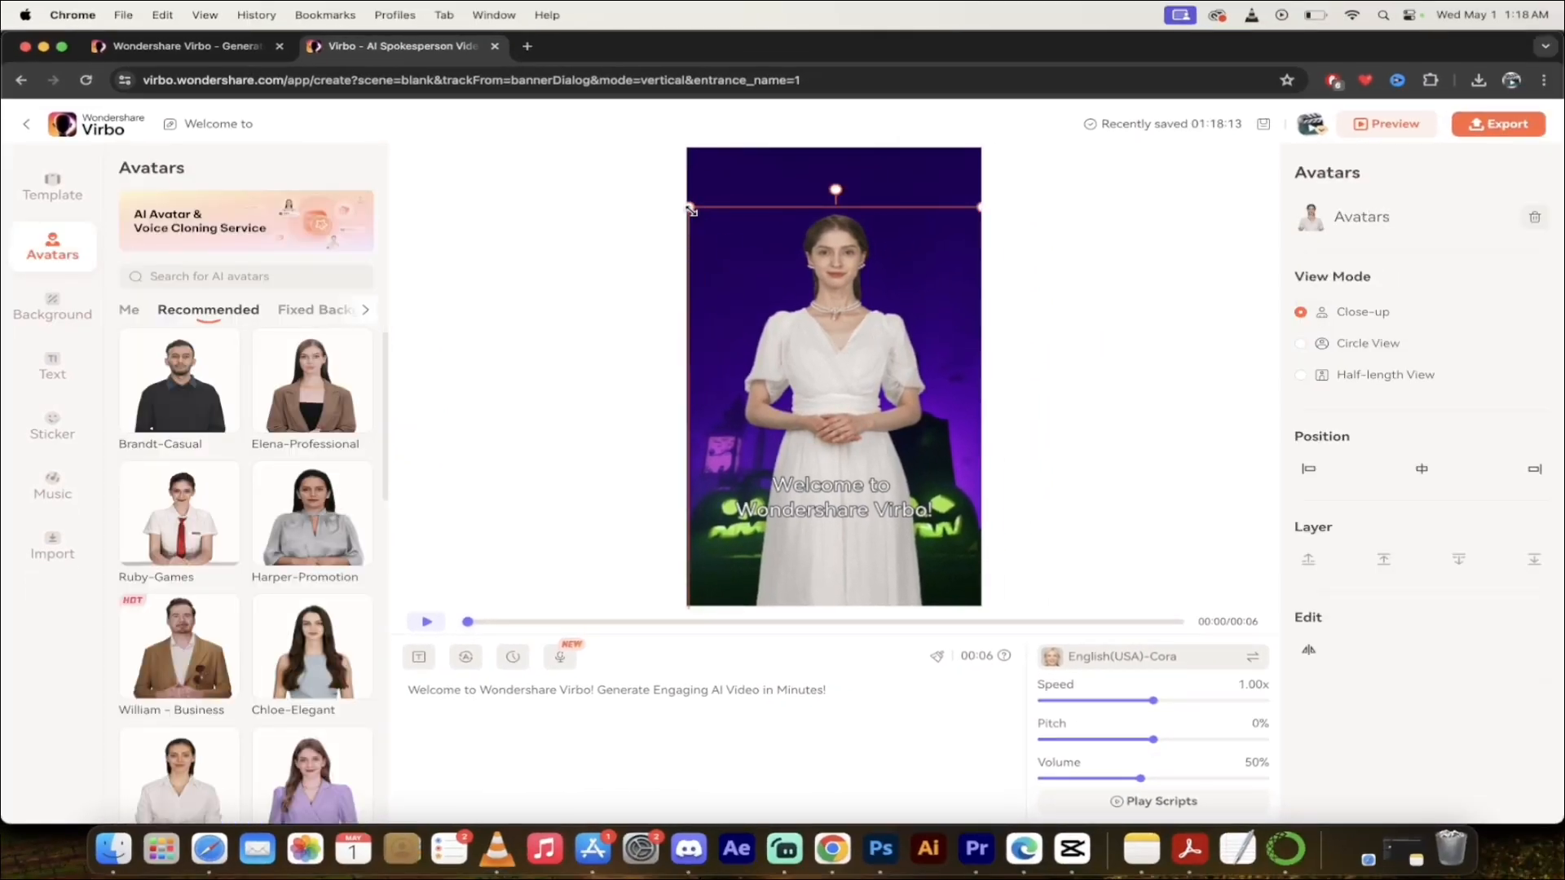
{"action": "left_click_drag", "start_coordinate": [690, 209], "coordinate": [813, 332]}
{"action": "left_click_drag", "start_coordinate": [907, 420], "coordinate": [862, 421]}
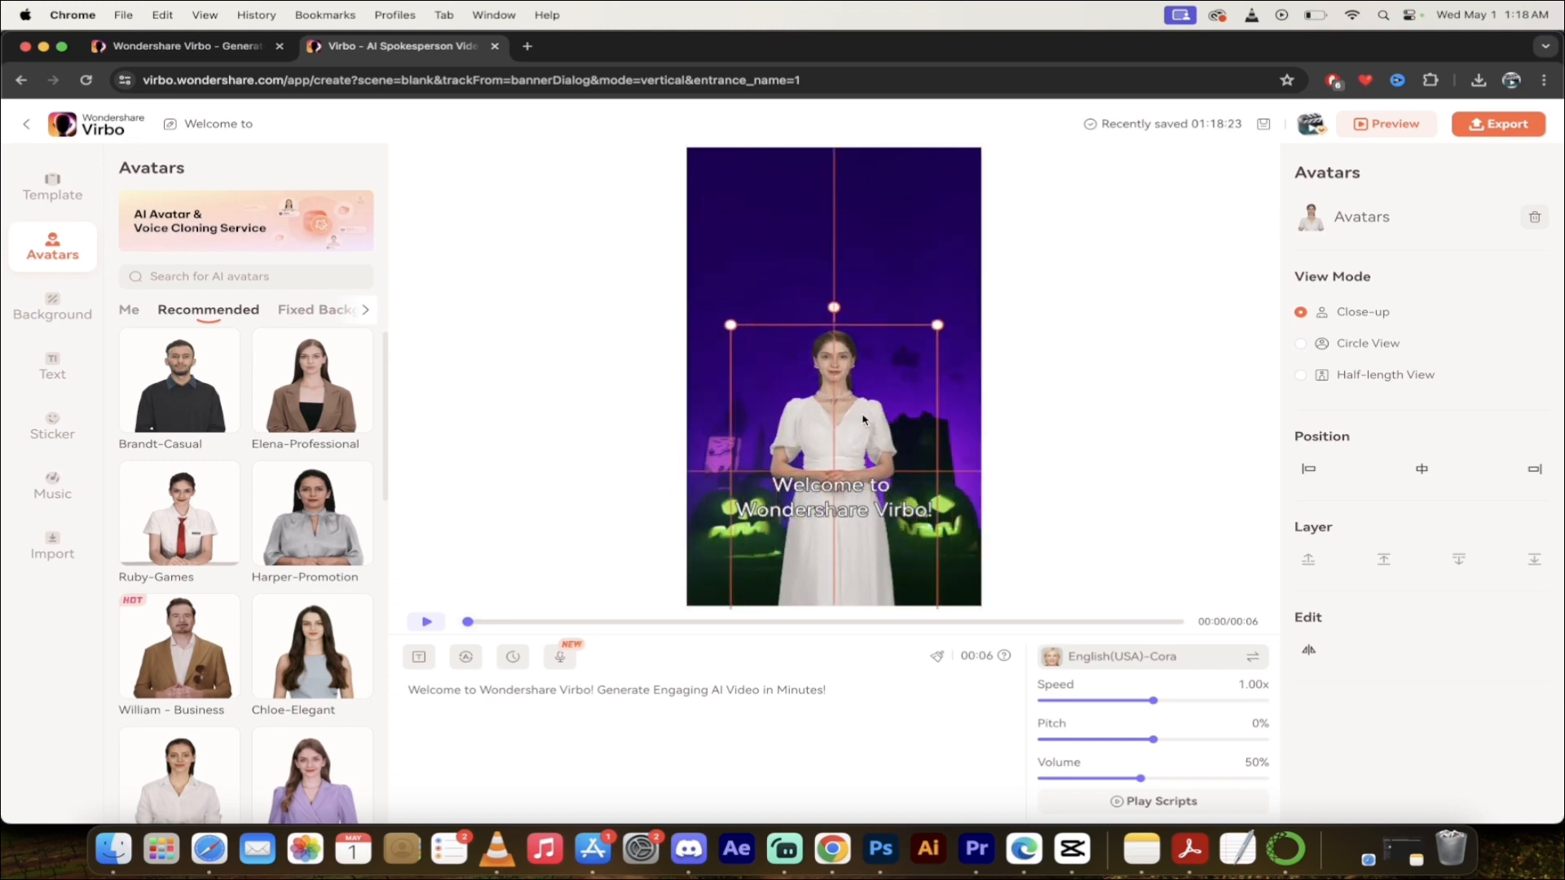
{"action": "left_click_drag", "start_coordinate": [862, 420], "coordinate": [864, 420]}
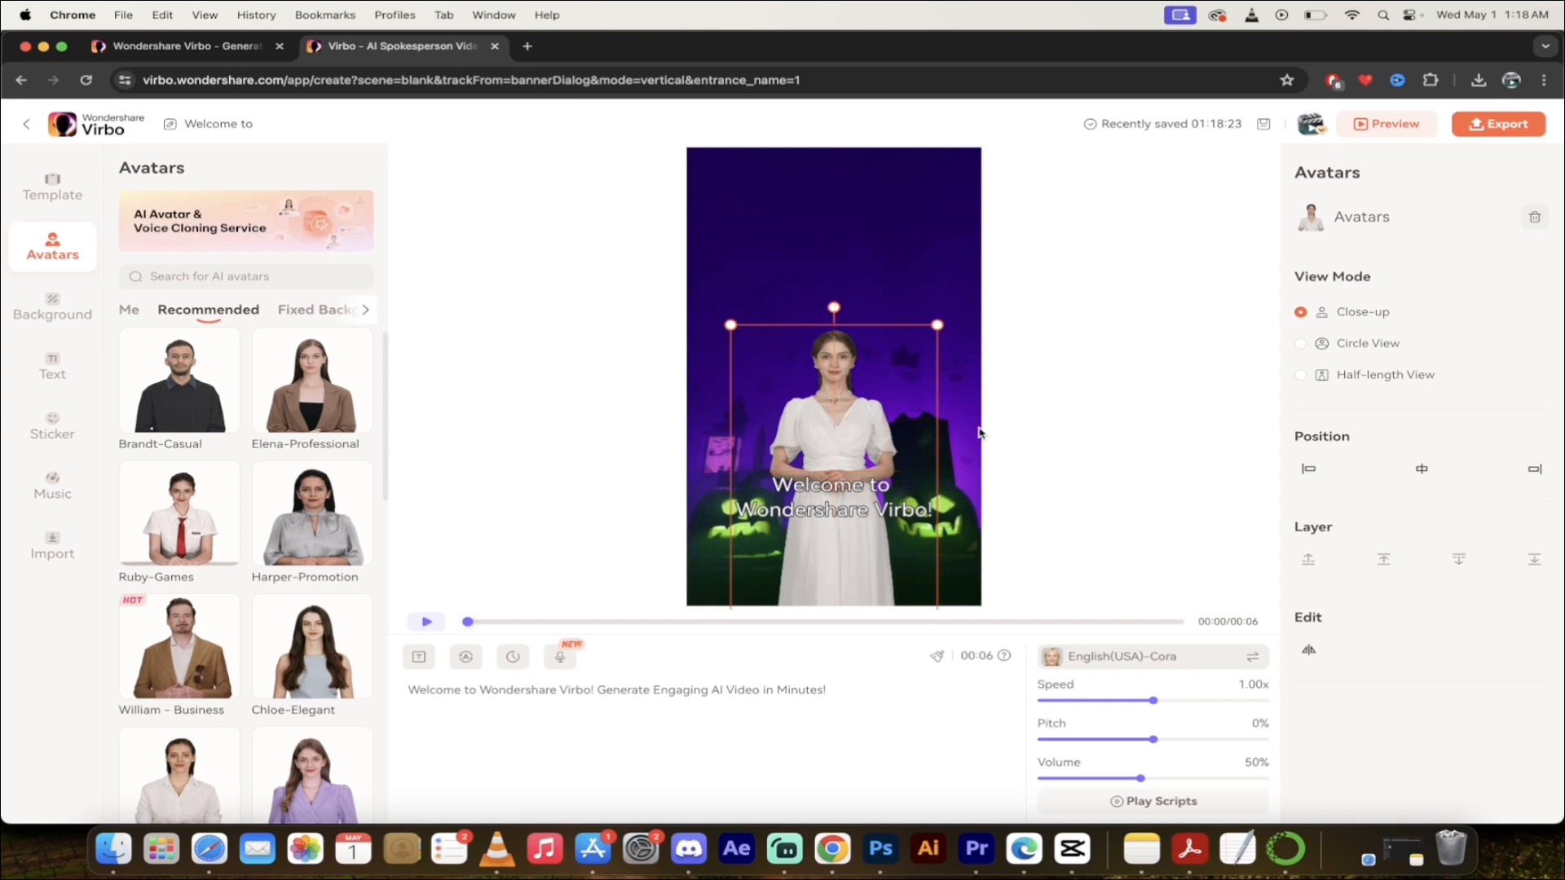
{"action": "left_click", "coordinate": [1109, 465]}
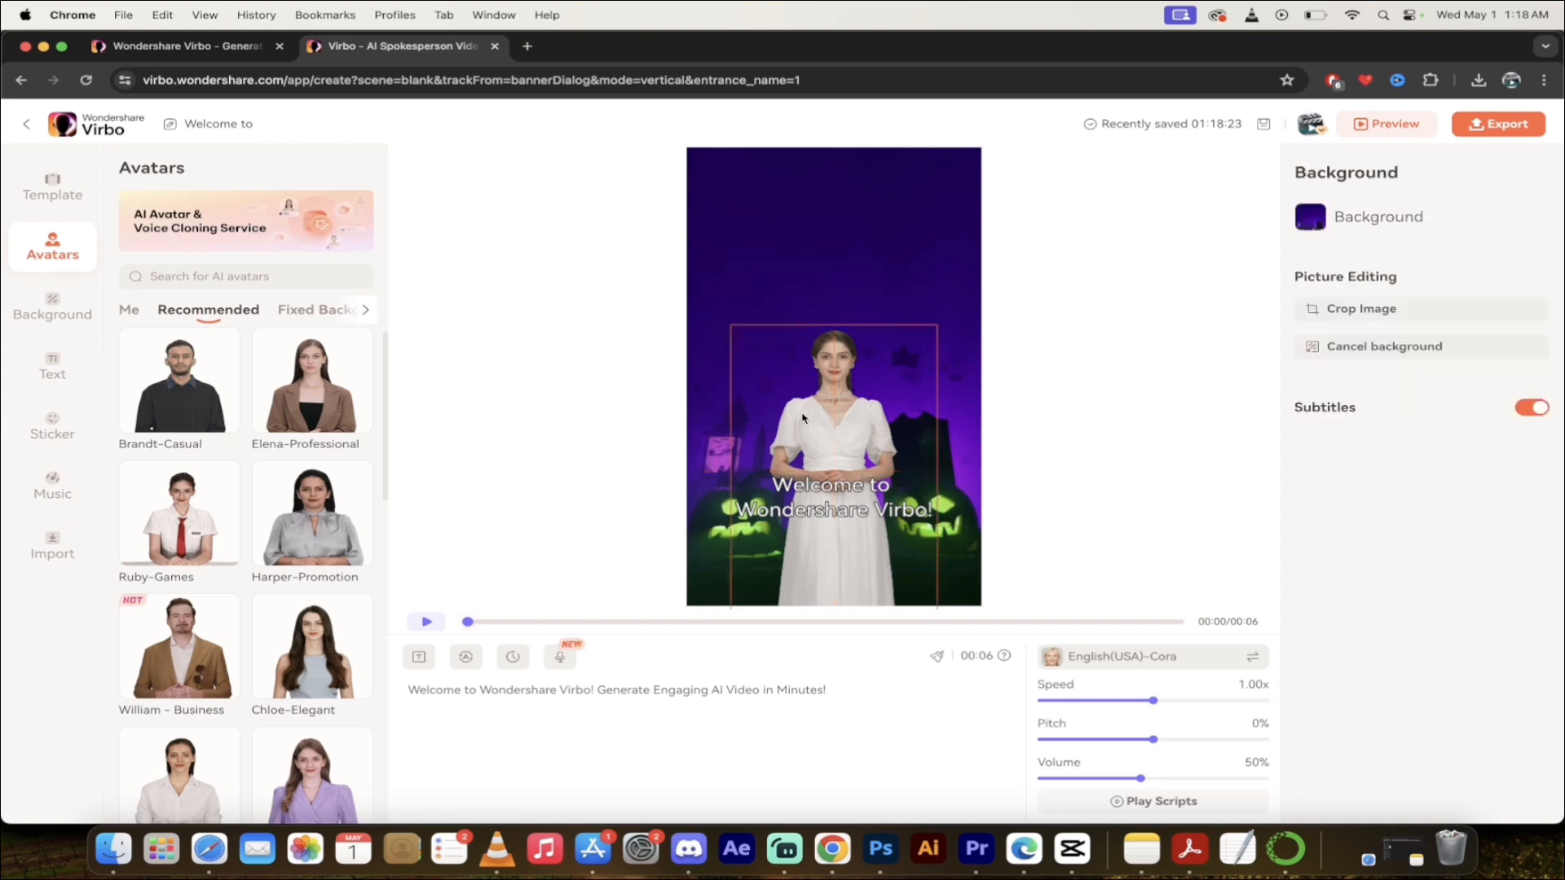
{"action": "left_click", "coordinate": [795, 413]}
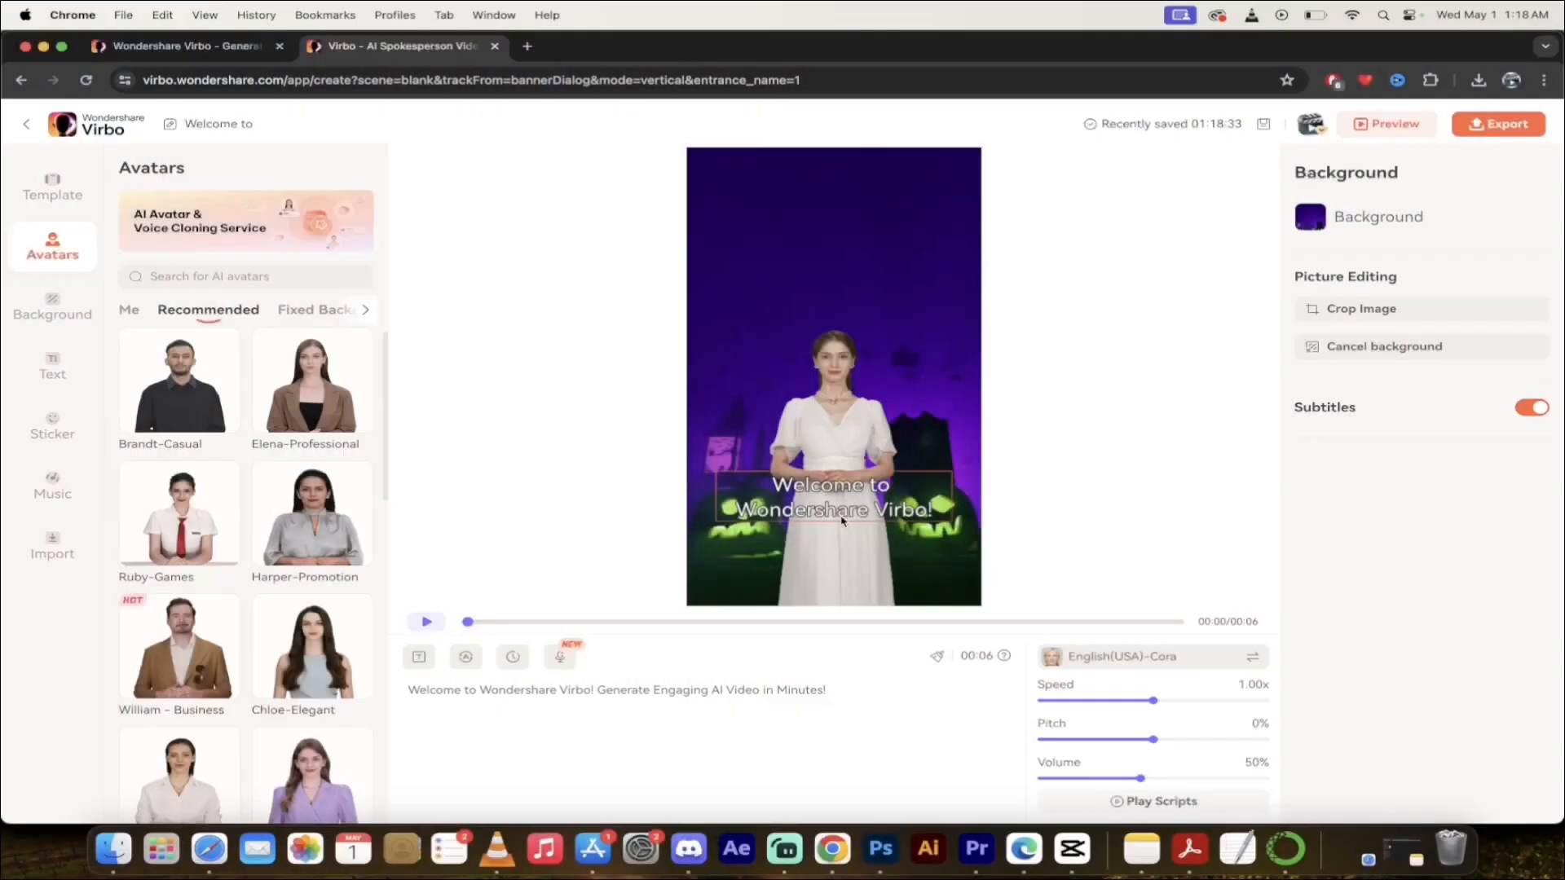
Delete the "Welcome to Wondershare Virbo!" subtitle from the portrait canvas.
{"action": "left_click", "coordinate": [825, 509]}
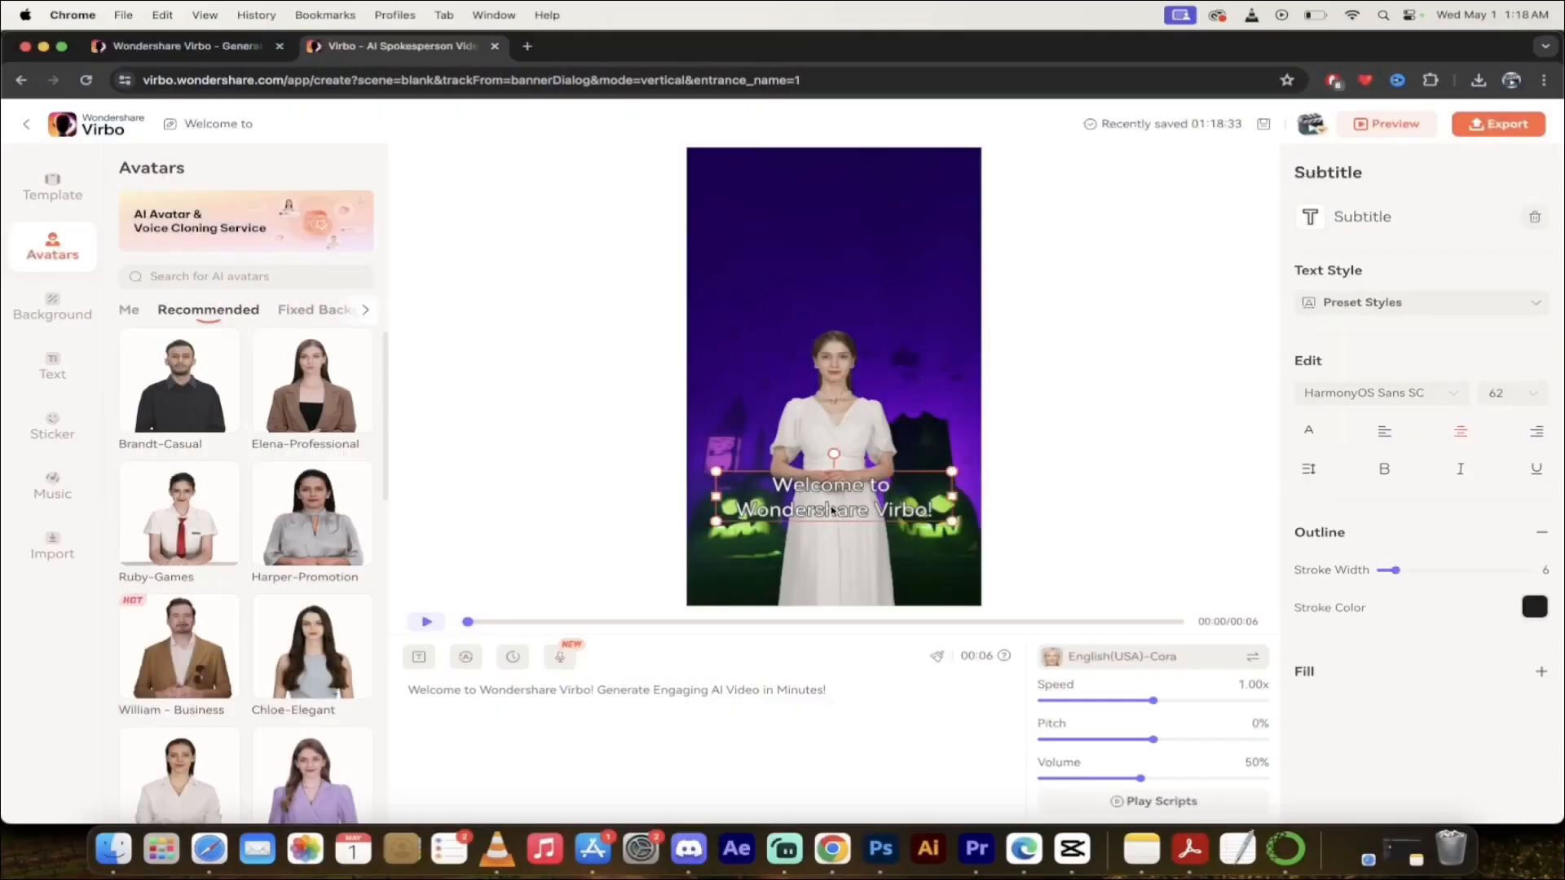
{"action": "key", "text": "BackSpace"}
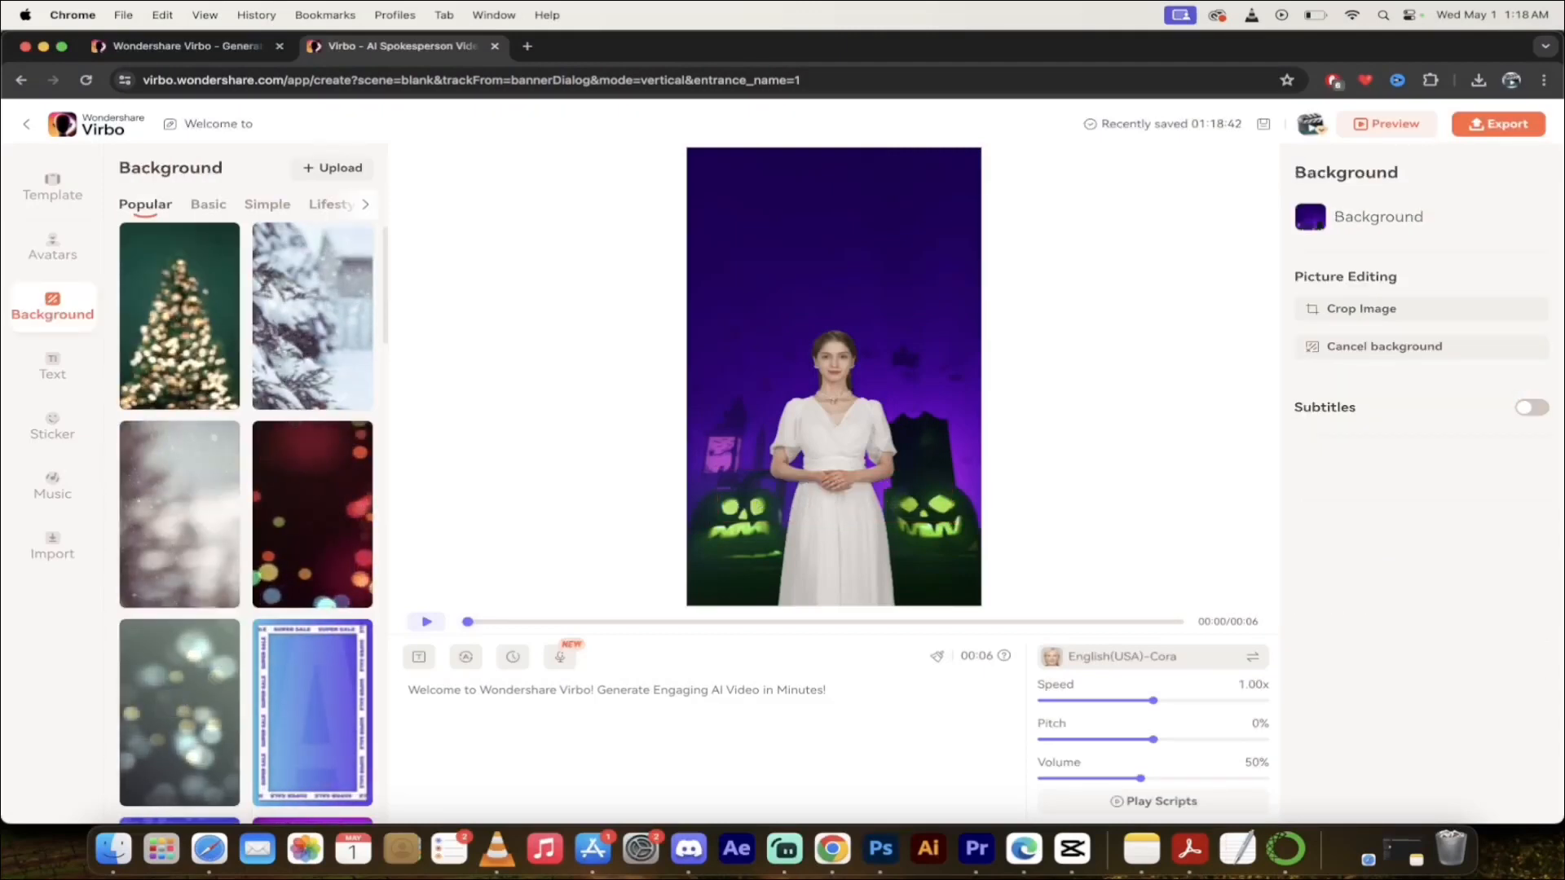
{"action": "left_click", "coordinate": [846, 506]}
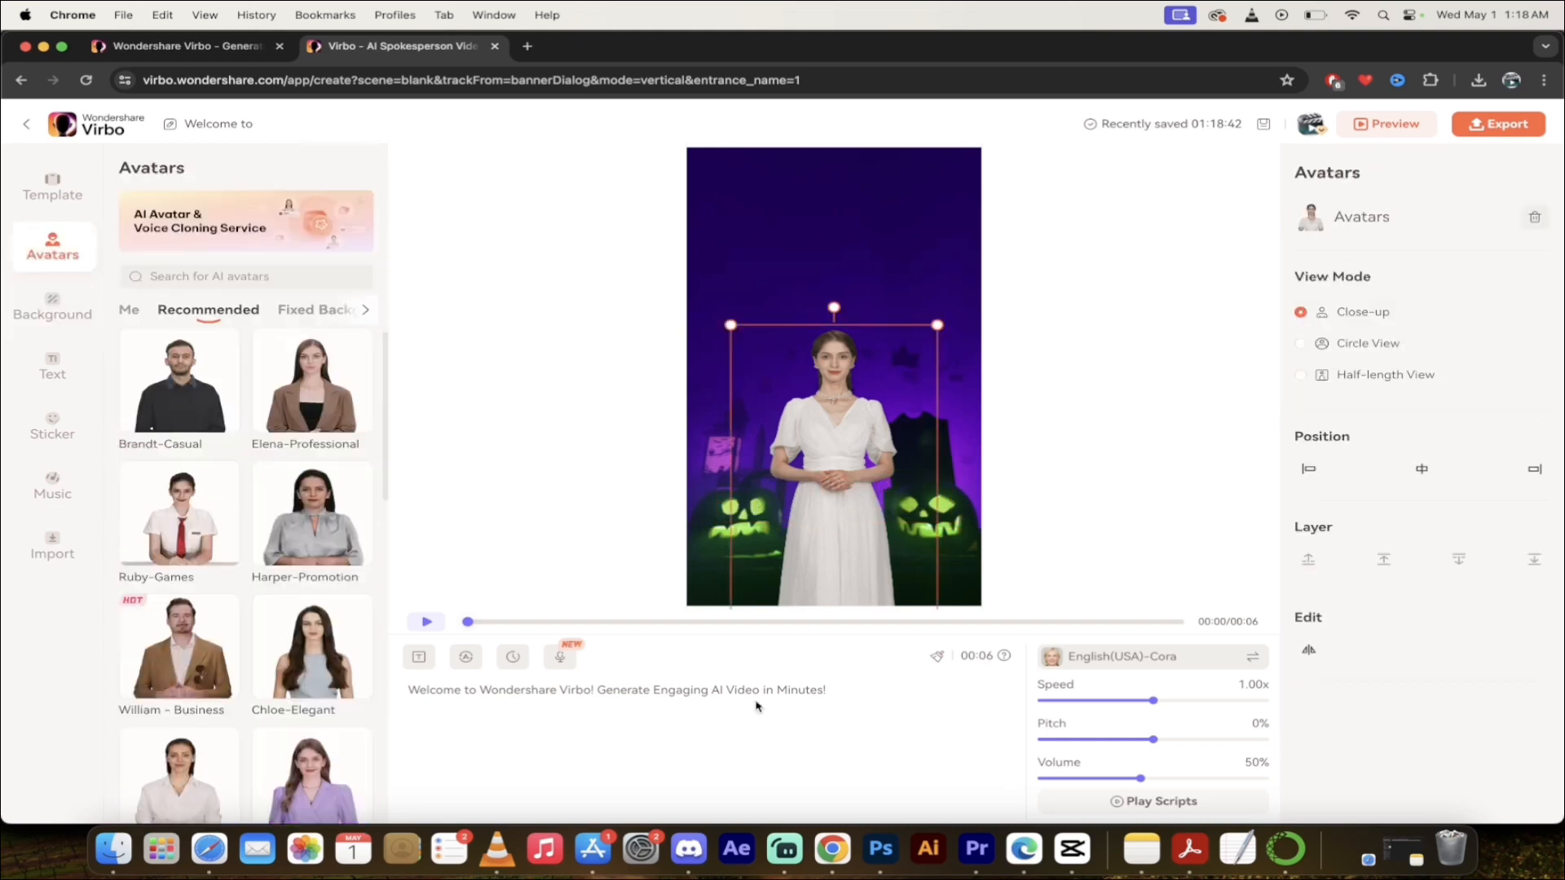
{"action": "left_click", "coordinate": [765, 286]}
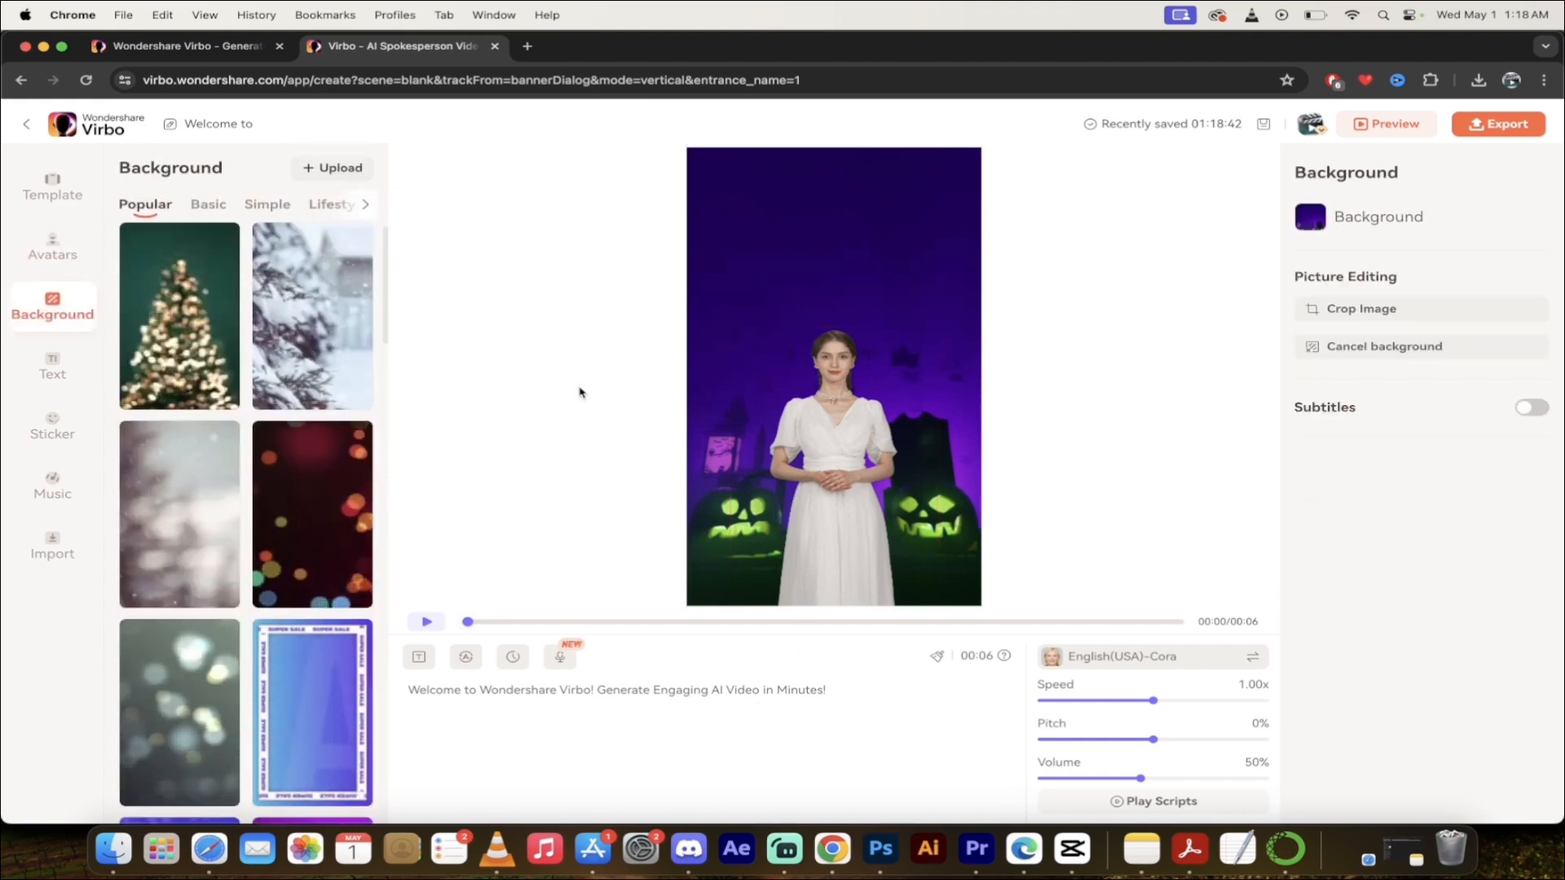
Replace the script with the hiker story running from "A hiker decided to go on a hike by himself." to "Trees and bushes engulfed his surroundings.".
{"action": "left_click", "coordinate": [670, 700]}
{"action": "key", "text": "super+a"}
{"action": "key", "text": "BackSpace"}
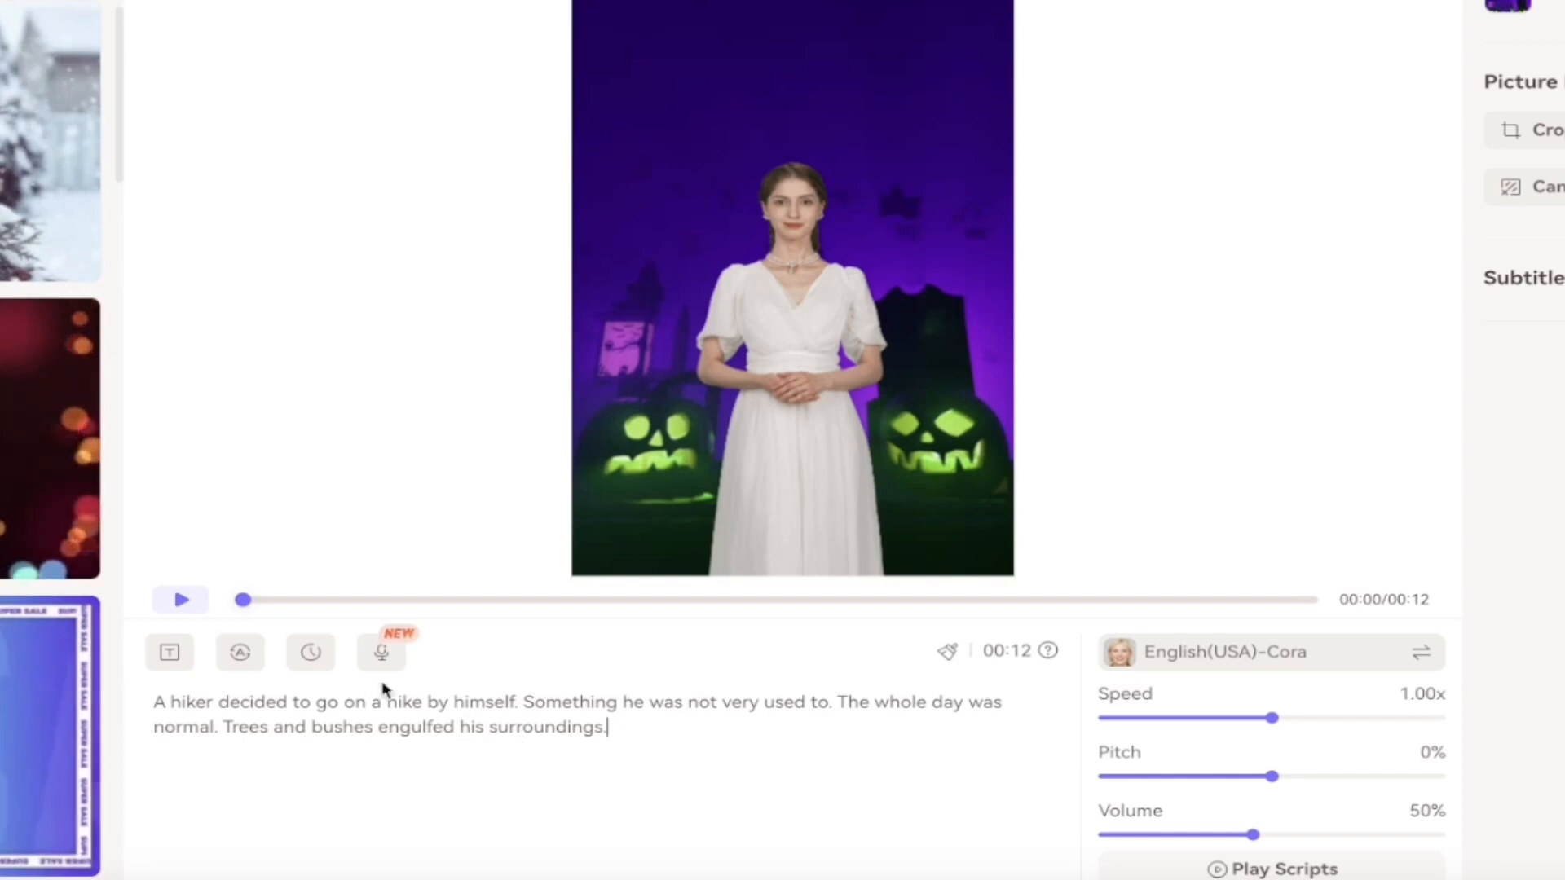
Translate the hiker script into French with AI Translation, apply it to the video, and preview the playback.
{"action": "left_click", "coordinate": [240, 654]}
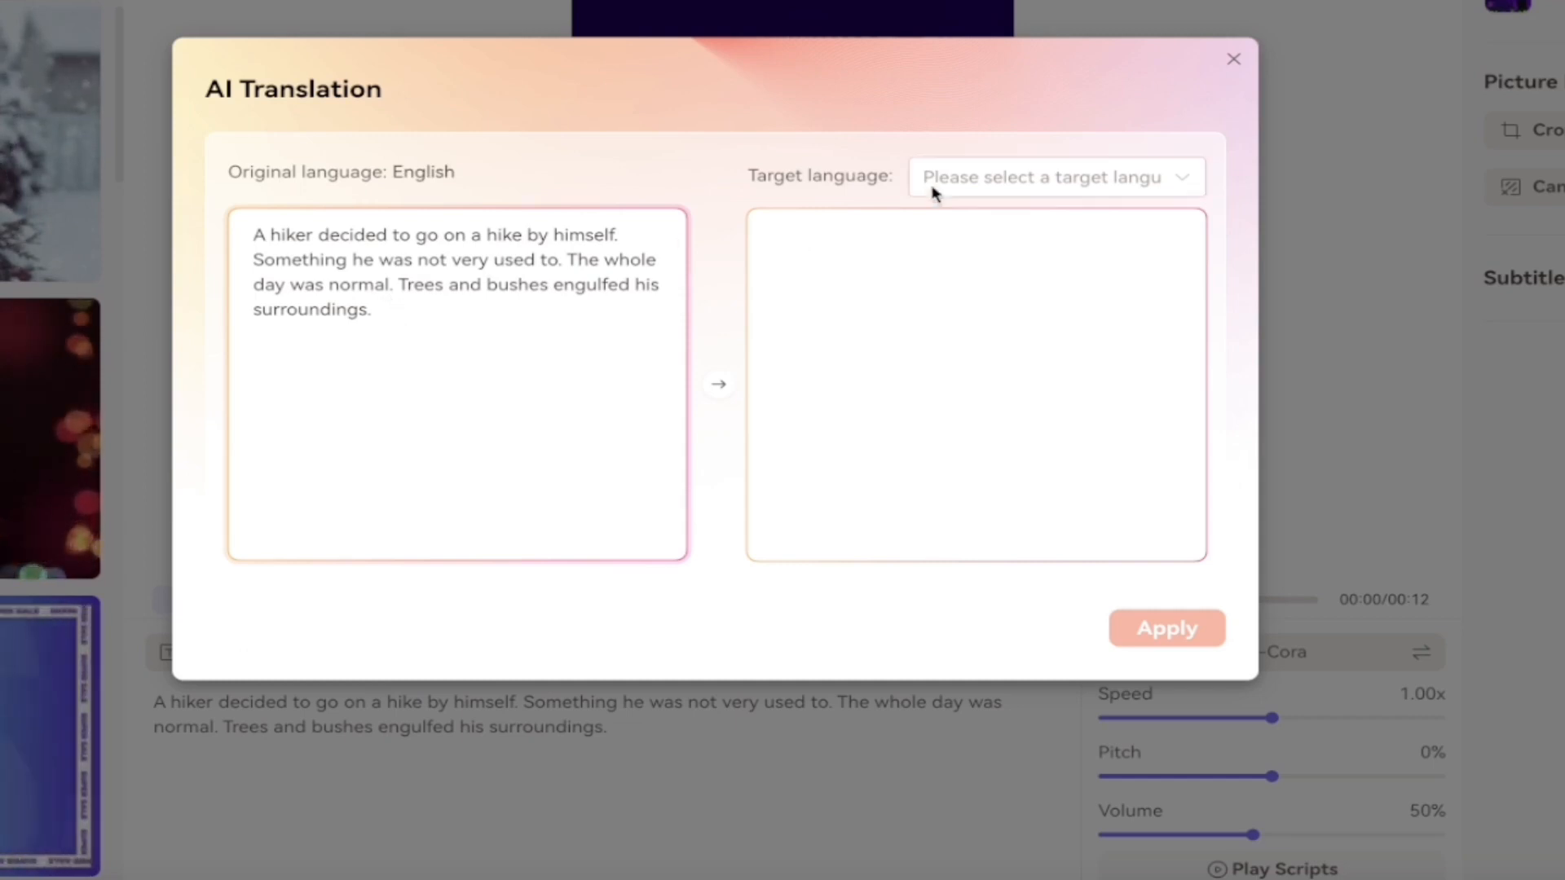
{"action": "left_click", "coordinate": [1005, 184]}
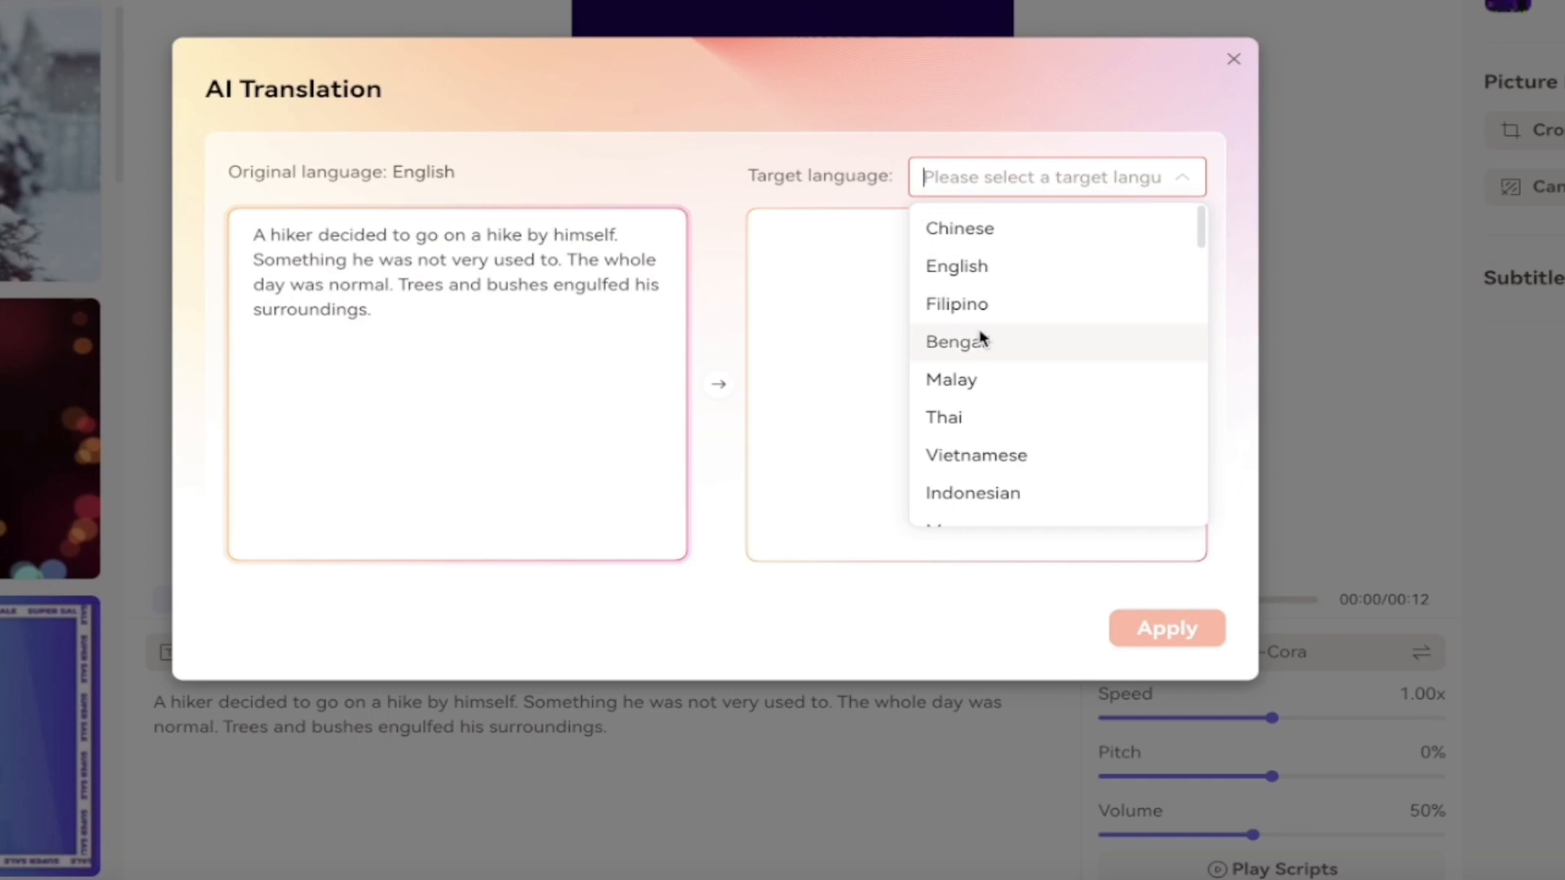
{"action": "scroll", "coordinate": [978, 419], "scroll_direction": "down", "scroll_amount": 3}
{"action": "left_click", "coordinate": [982, 405]}
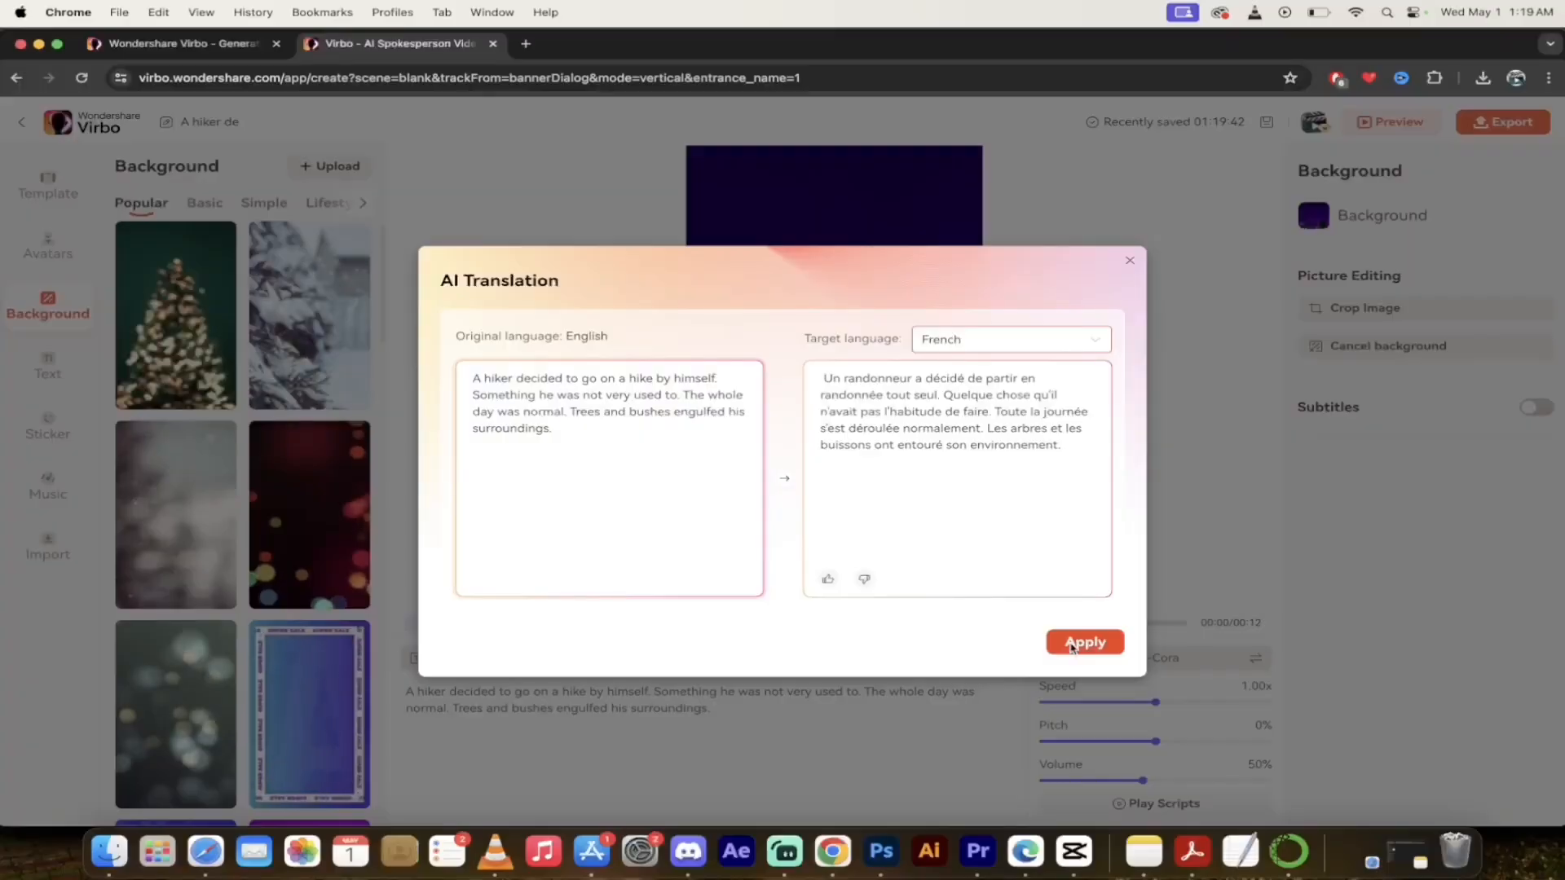
{"action": "left_click", "coordinate": [1087, 639]}
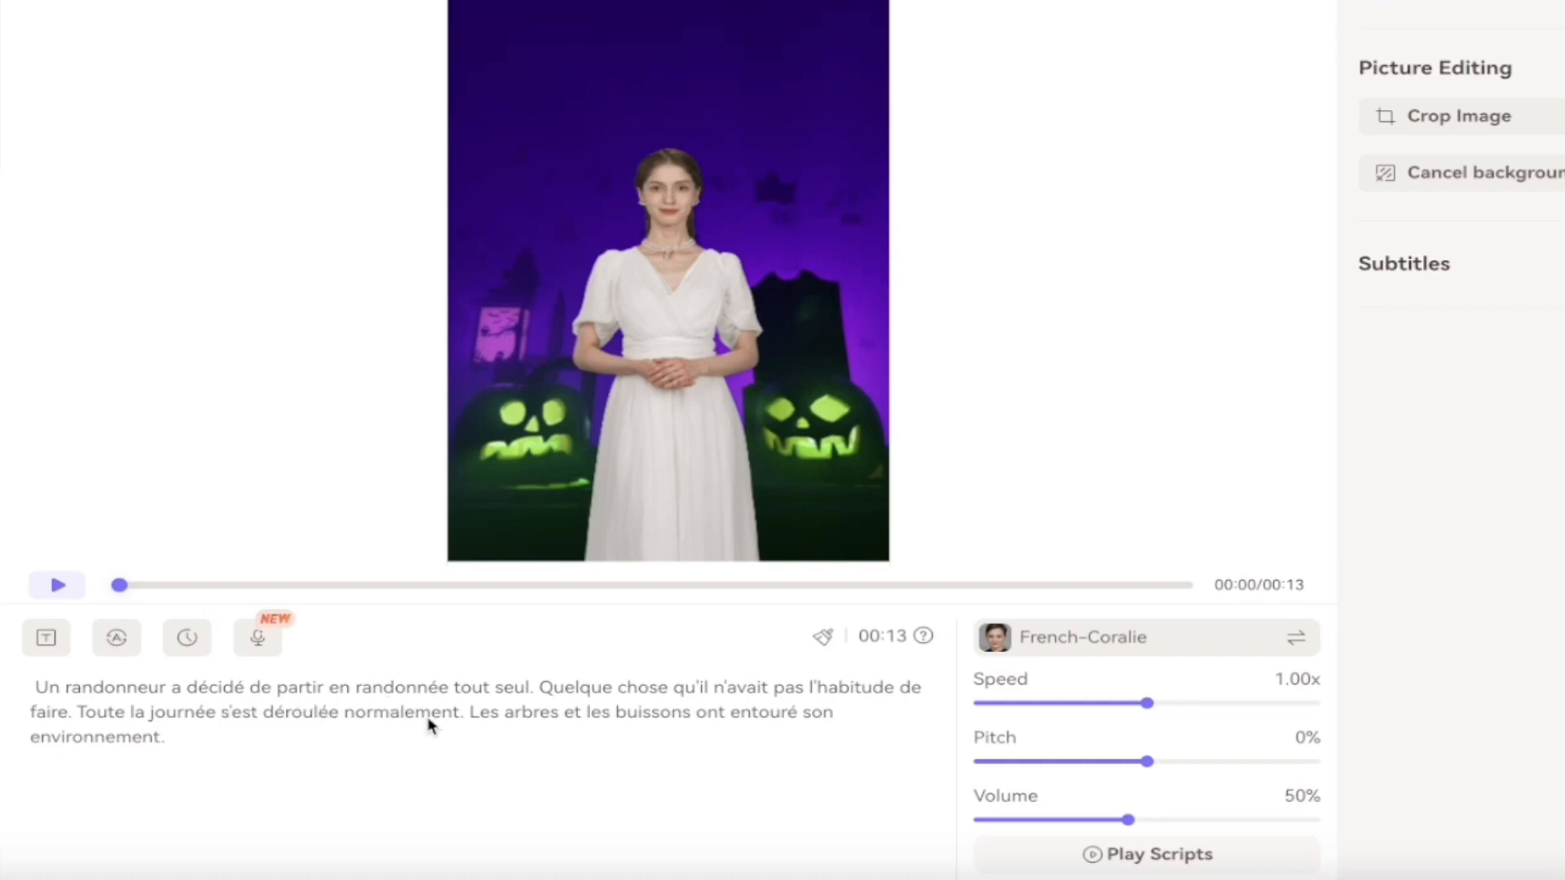
{"action": "left_click", "coordinate": [58, 585]}
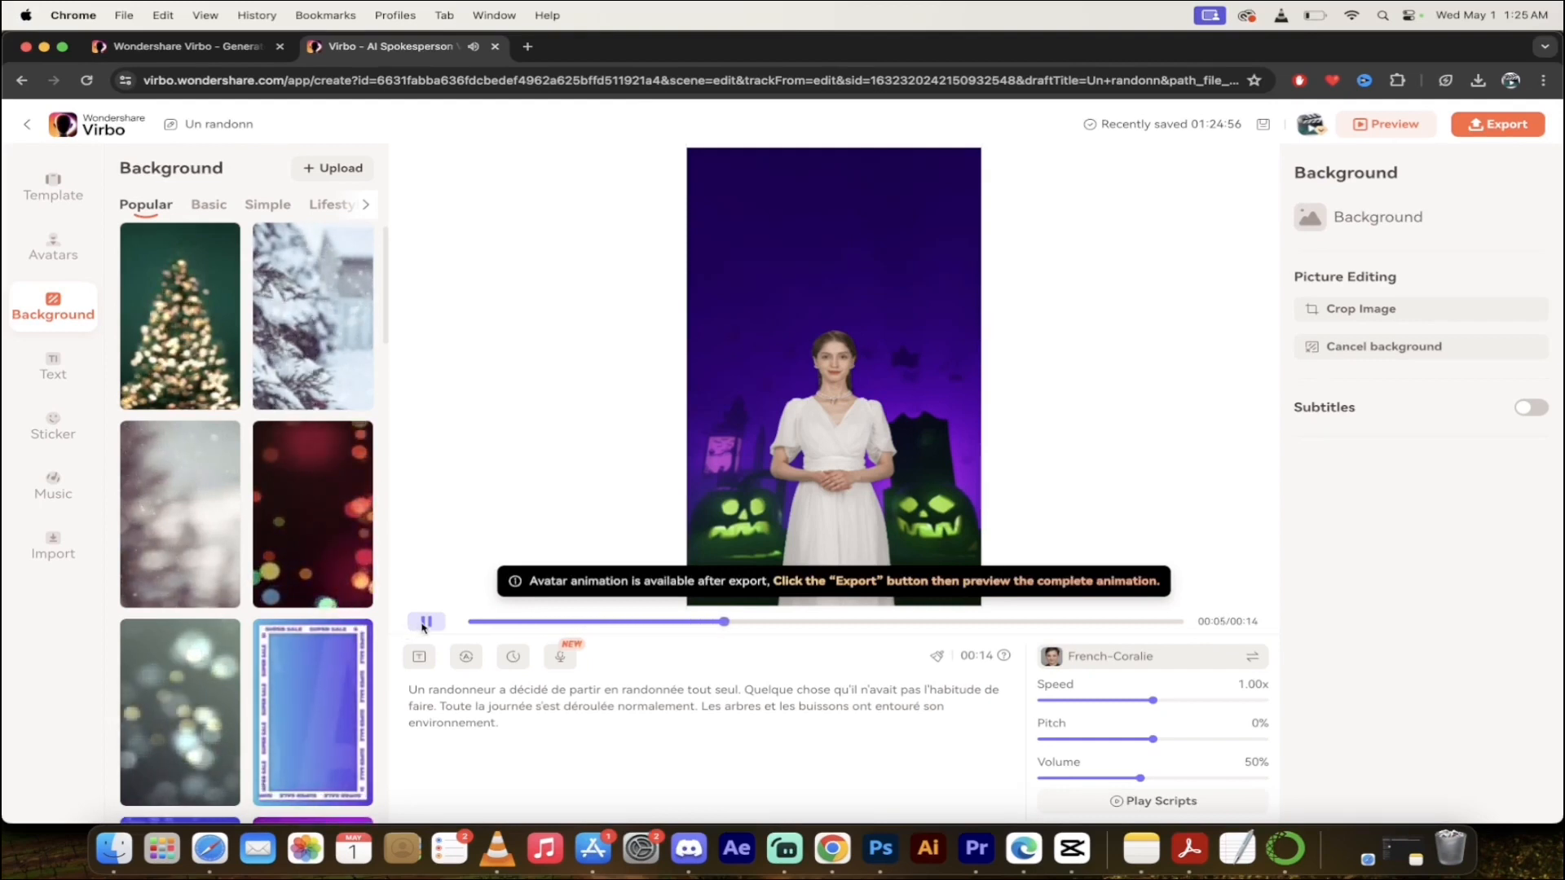
{"action": "left_click", "coordinate": [425, 623]}
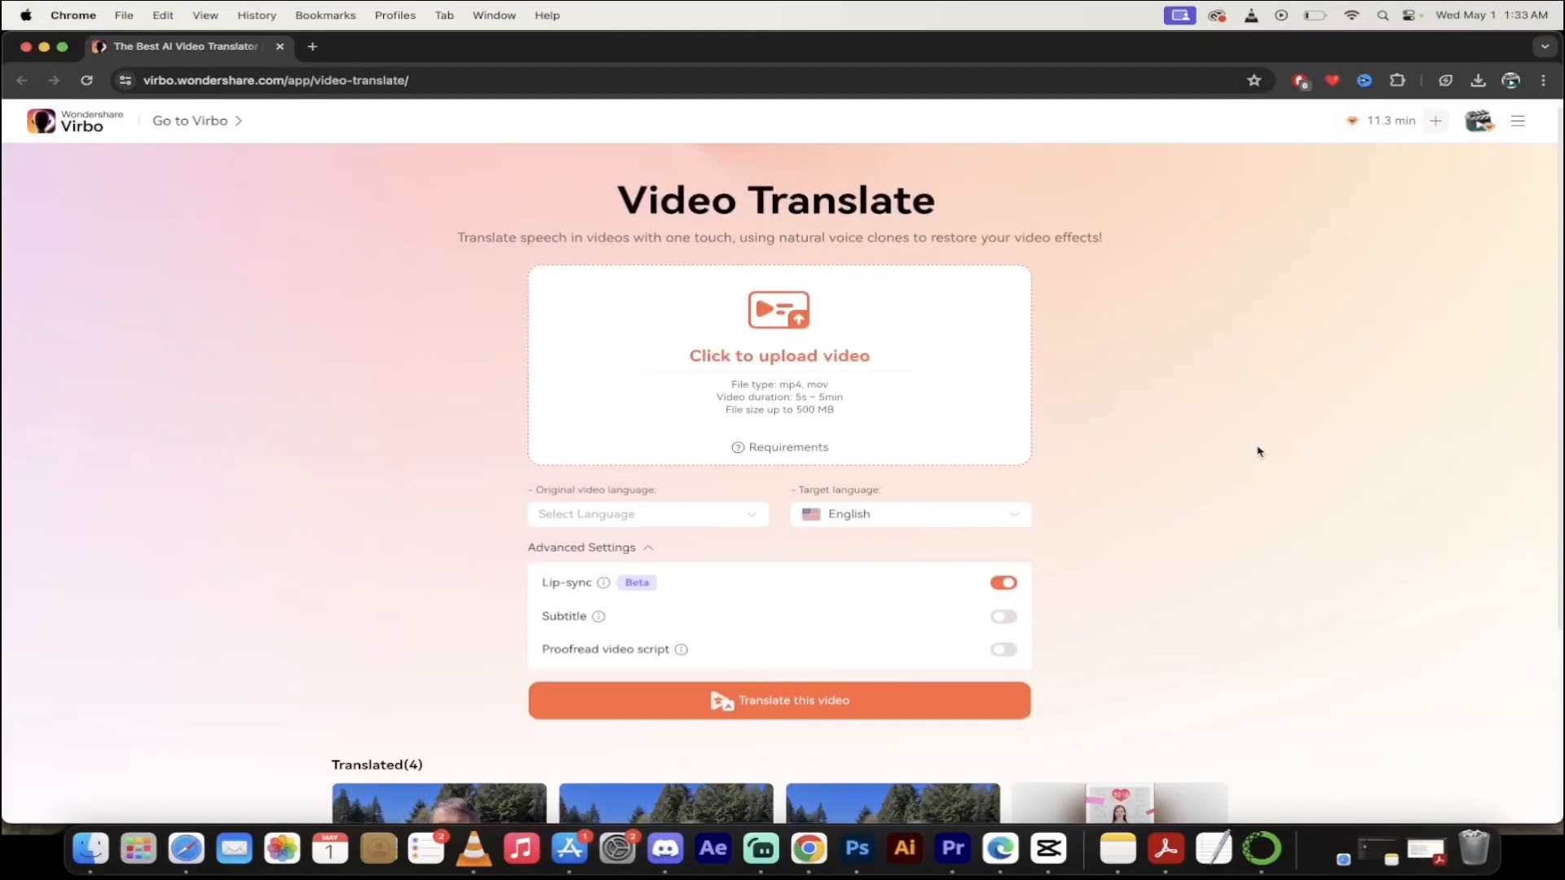
Look over the Video Translate page and its translated videos, and watch the source clip 6.mp4 and its English translation.
{"action": "scroll", "coordinate": [1258, 452], "scroll_direction": "down", "scroll_amount": 1}
{"action": "scroll", "coordinate": [1257, 452], "scroll_direction": "up", "scroll_amount": 1}
{"action": "scroll", "coordinate": [1258, 452], "scroll_direction": "down", "scroll_amount": 1}
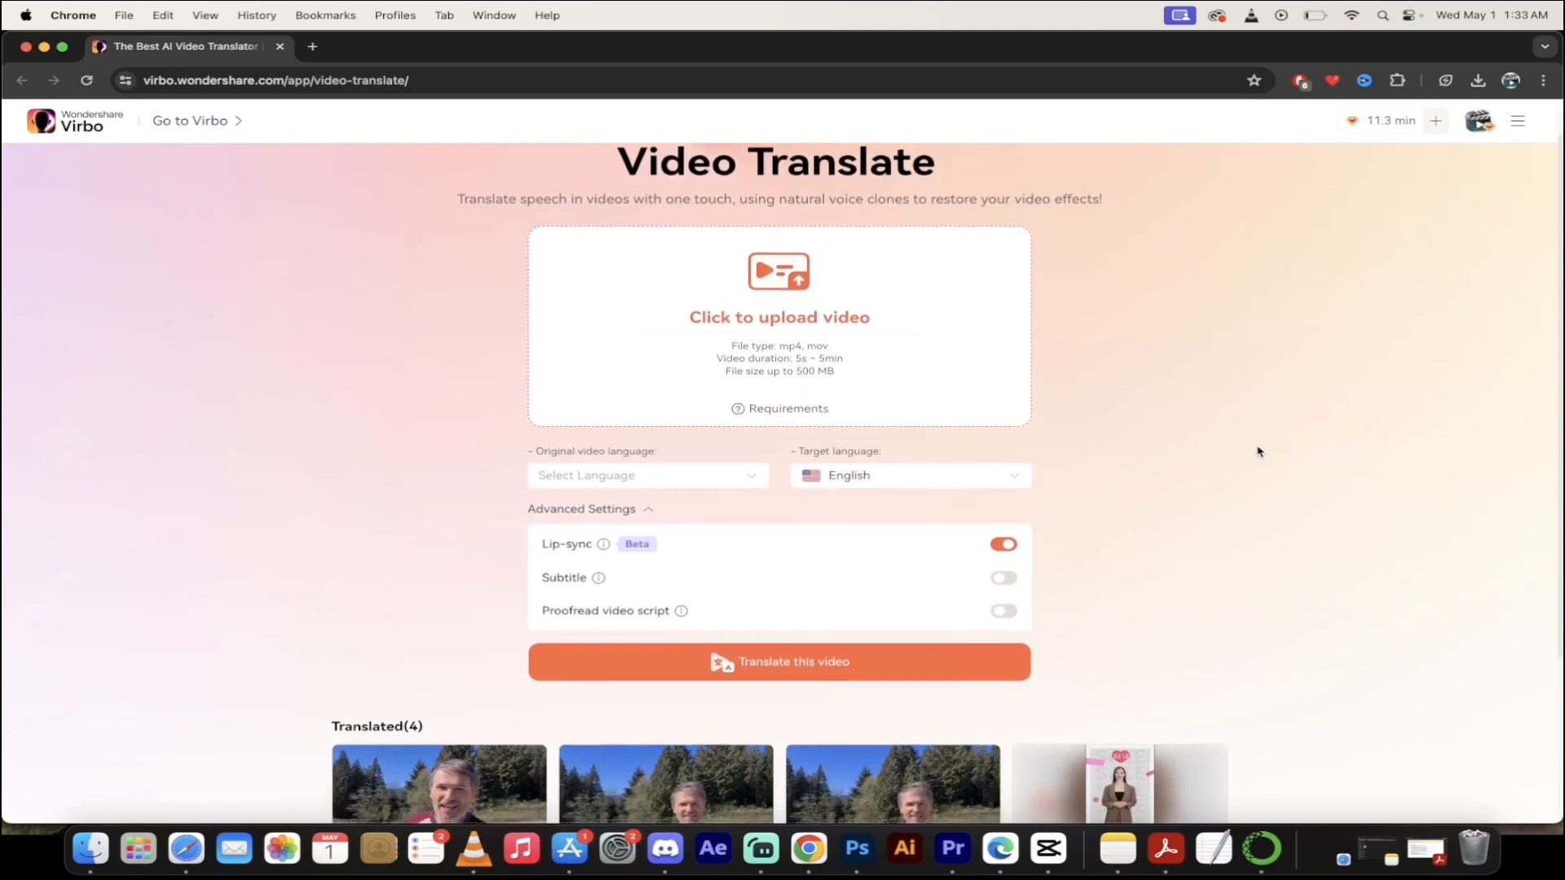
{"action": "scroll", "coordinate": [1258, 451], "scroll_direction": "down", "scroll_amount": 5}
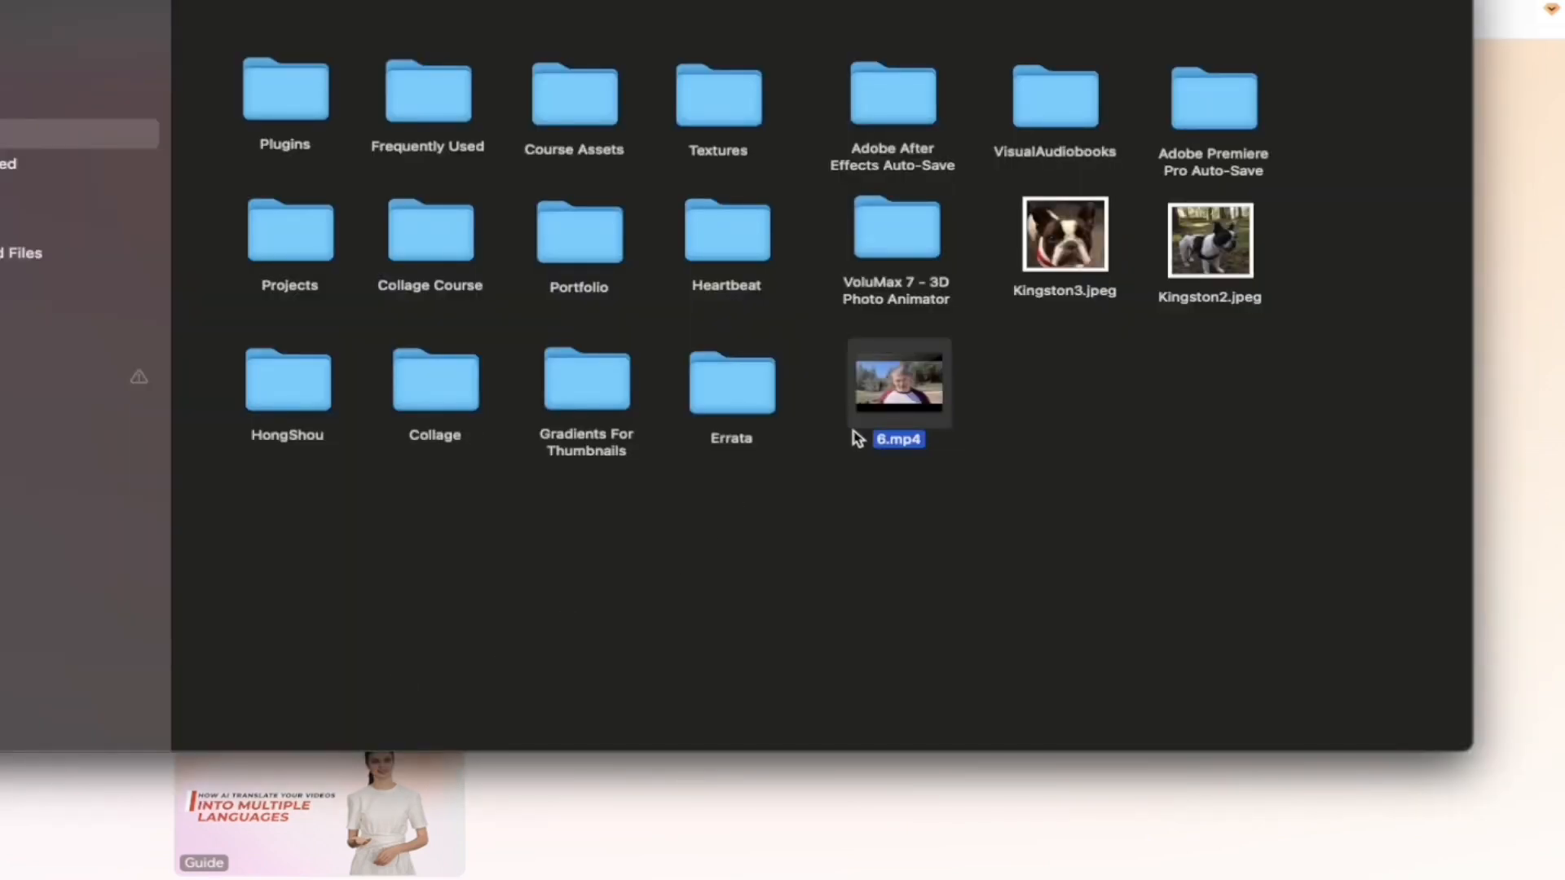
{"action": "double_click", "coordinate": [895, 441]}
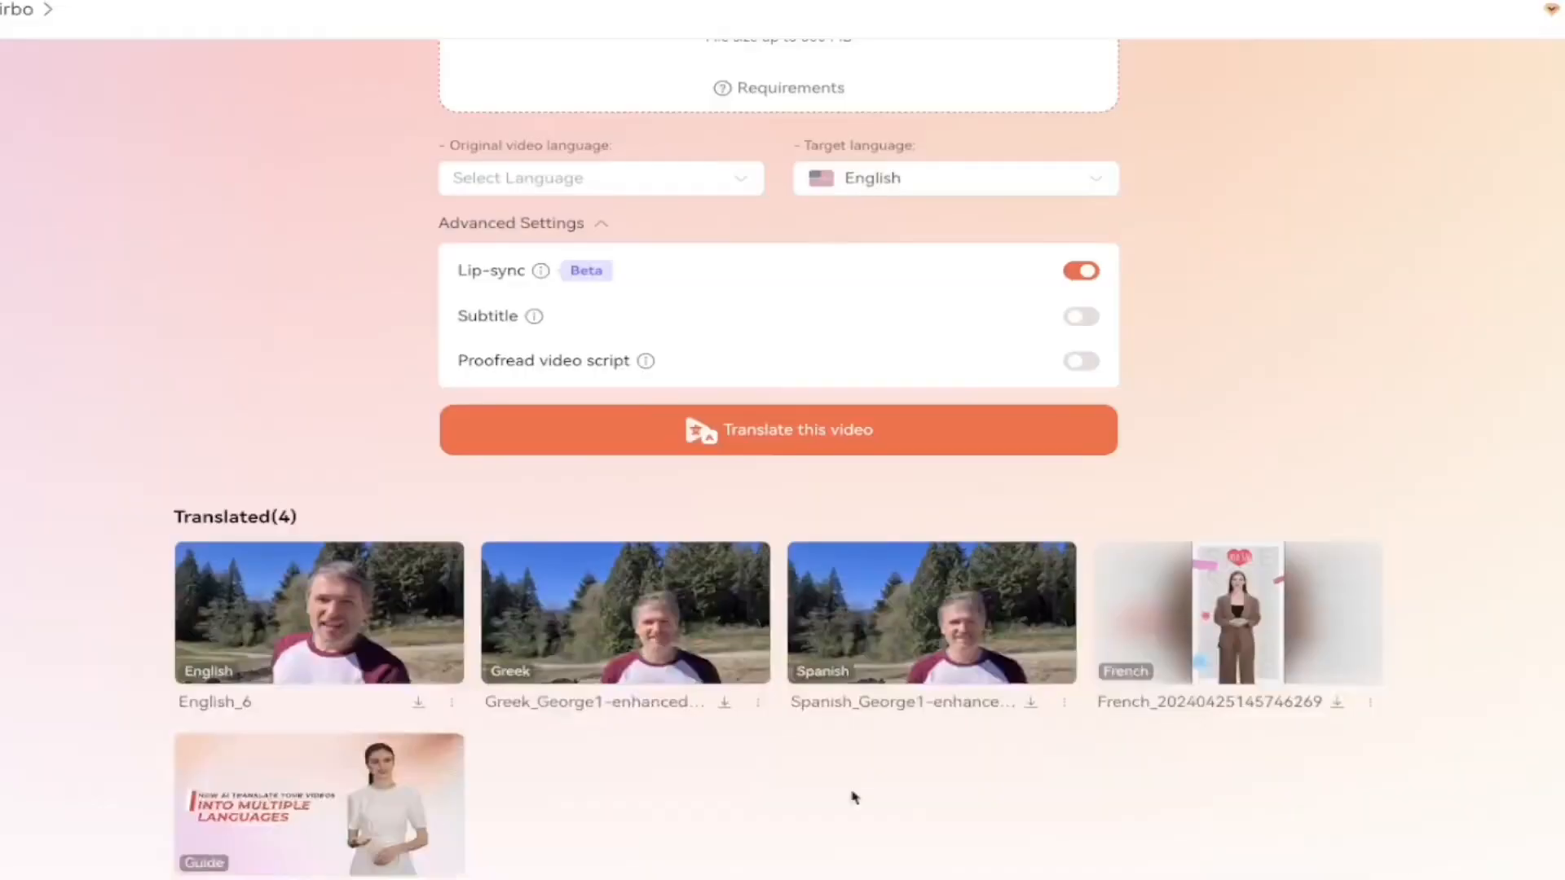
{"action": "scroll", "coordinate": [1526, 548], "scroll_direction": "up", "scroll_amount": 1}
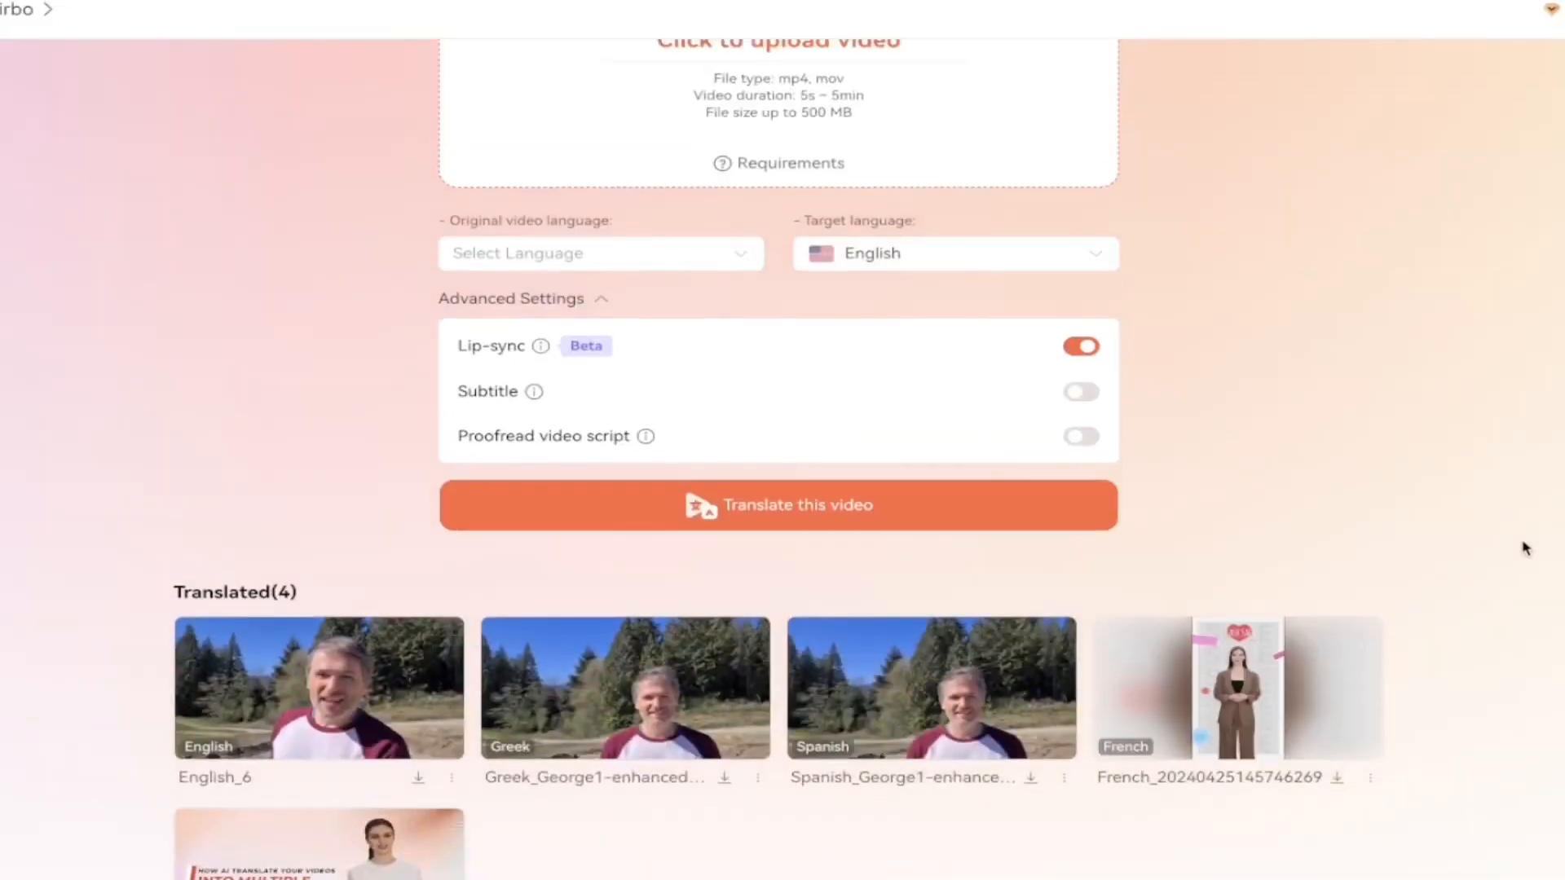
{"action": "scroll", "coordinate": [1526, 547], "scroll_direction": "up", "scroll_amount": 2}
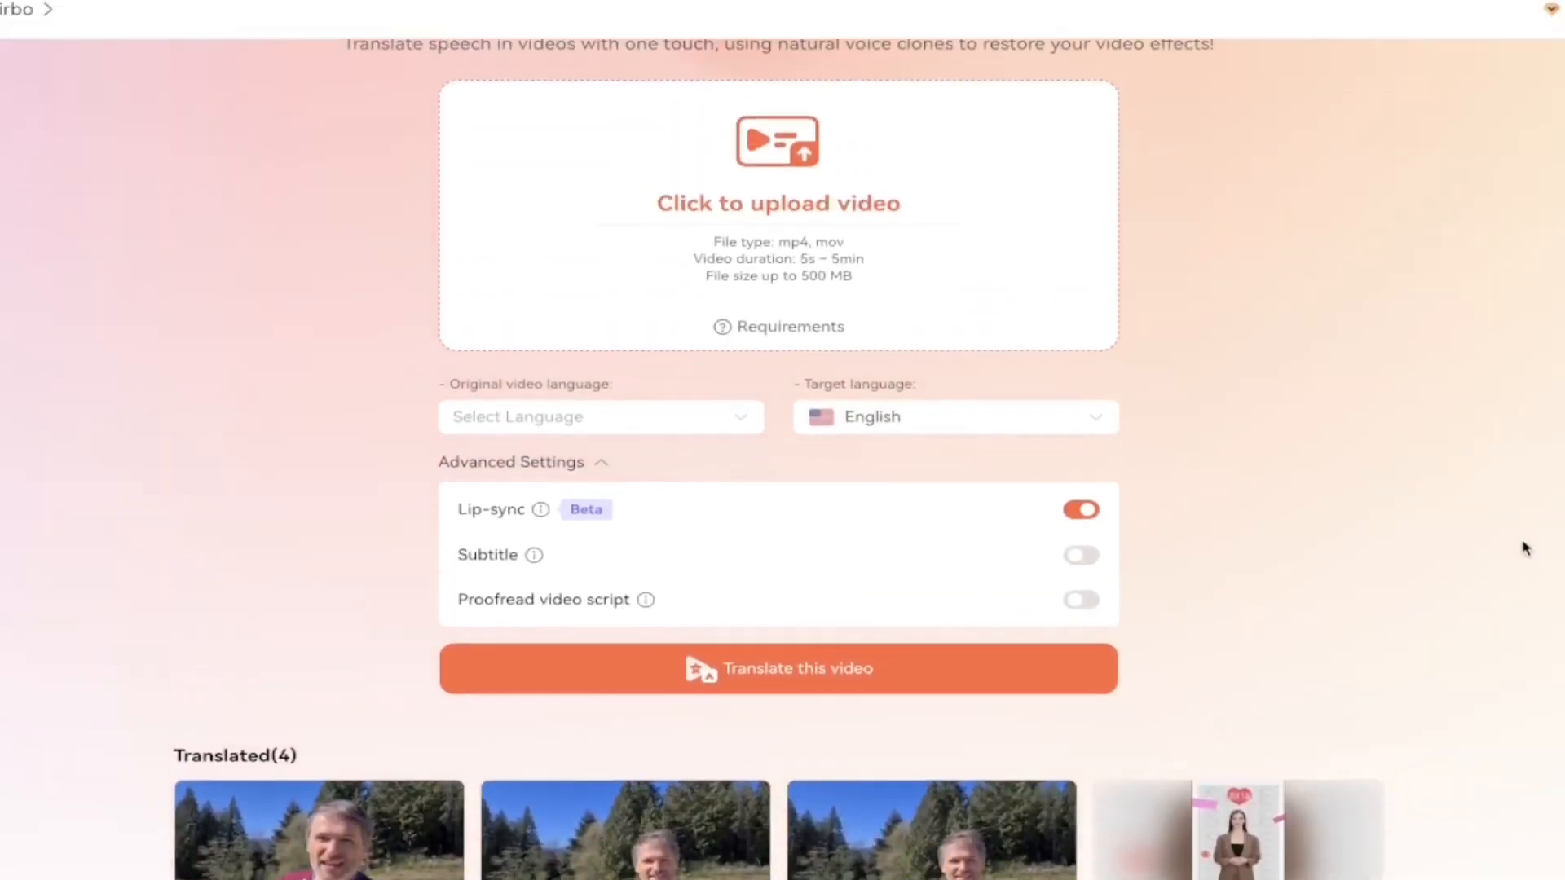
{"action": "scroll", "coordinate": [1526, 548], "scroll_direction": "down", "scroll_amount": 2}
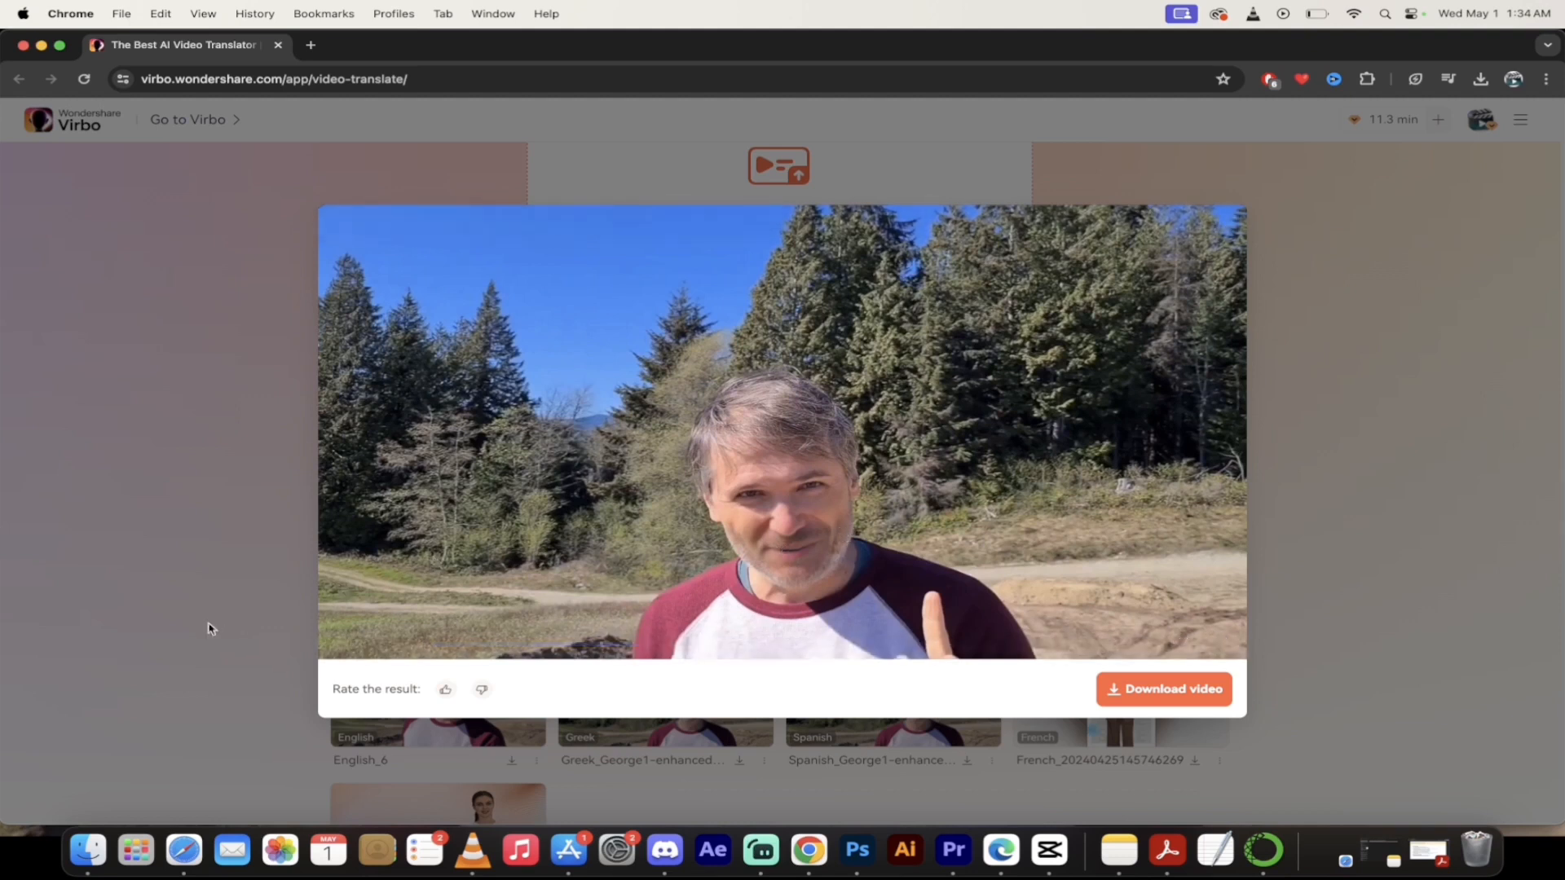
{"action": "mouse_move", "coordinate": [809, 433]}
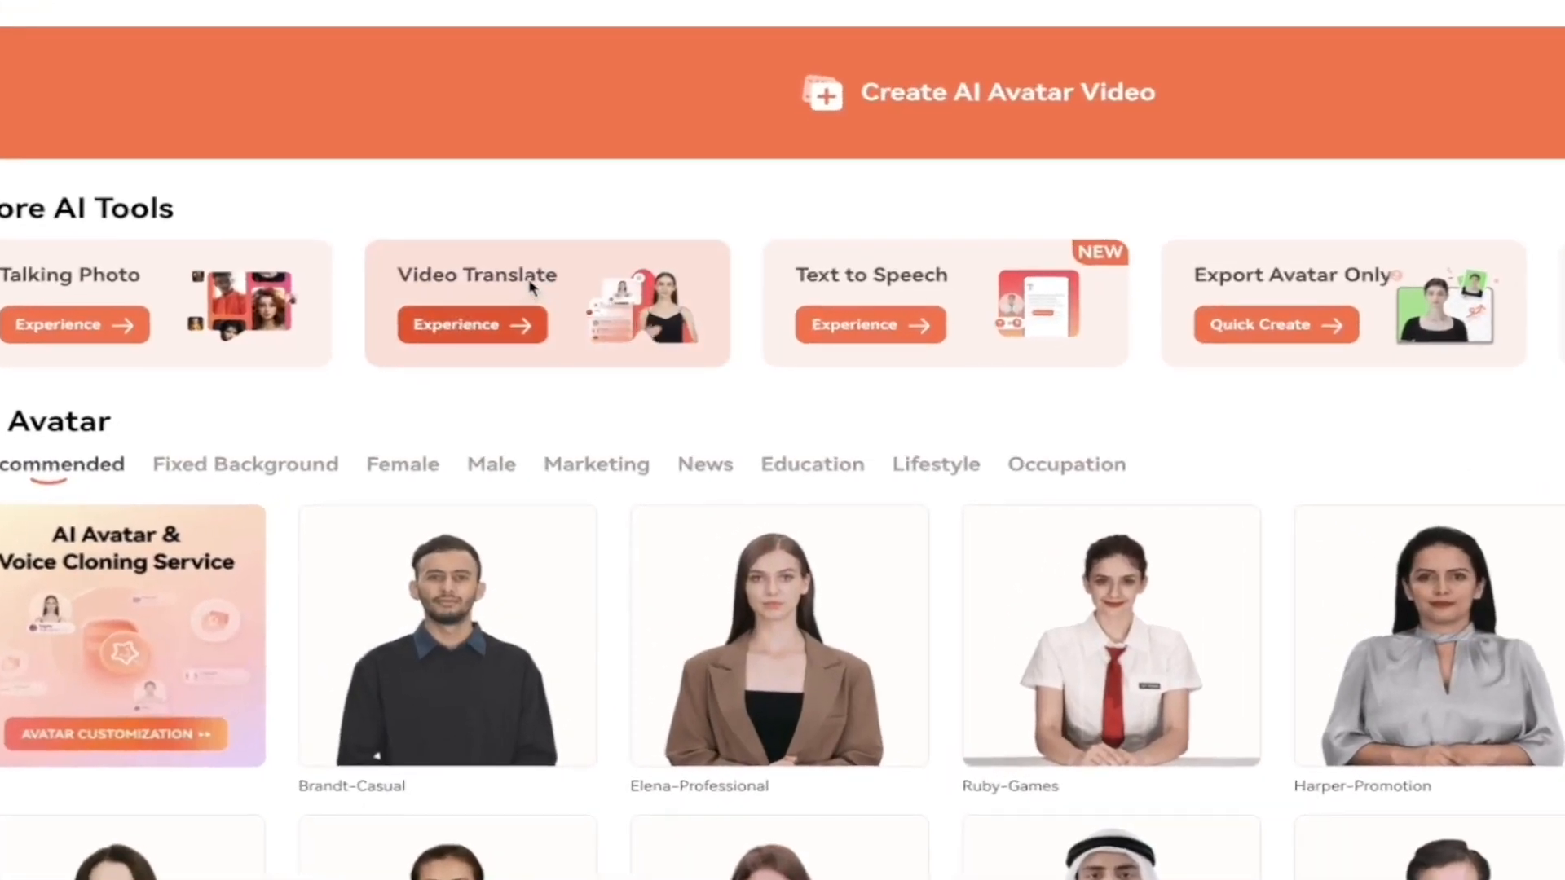
Open the Video Translate tool and upload 6.mp4 from the Desktop folder as the video for translation.
{"action": "left_click", "coordinate": [530, 285]}
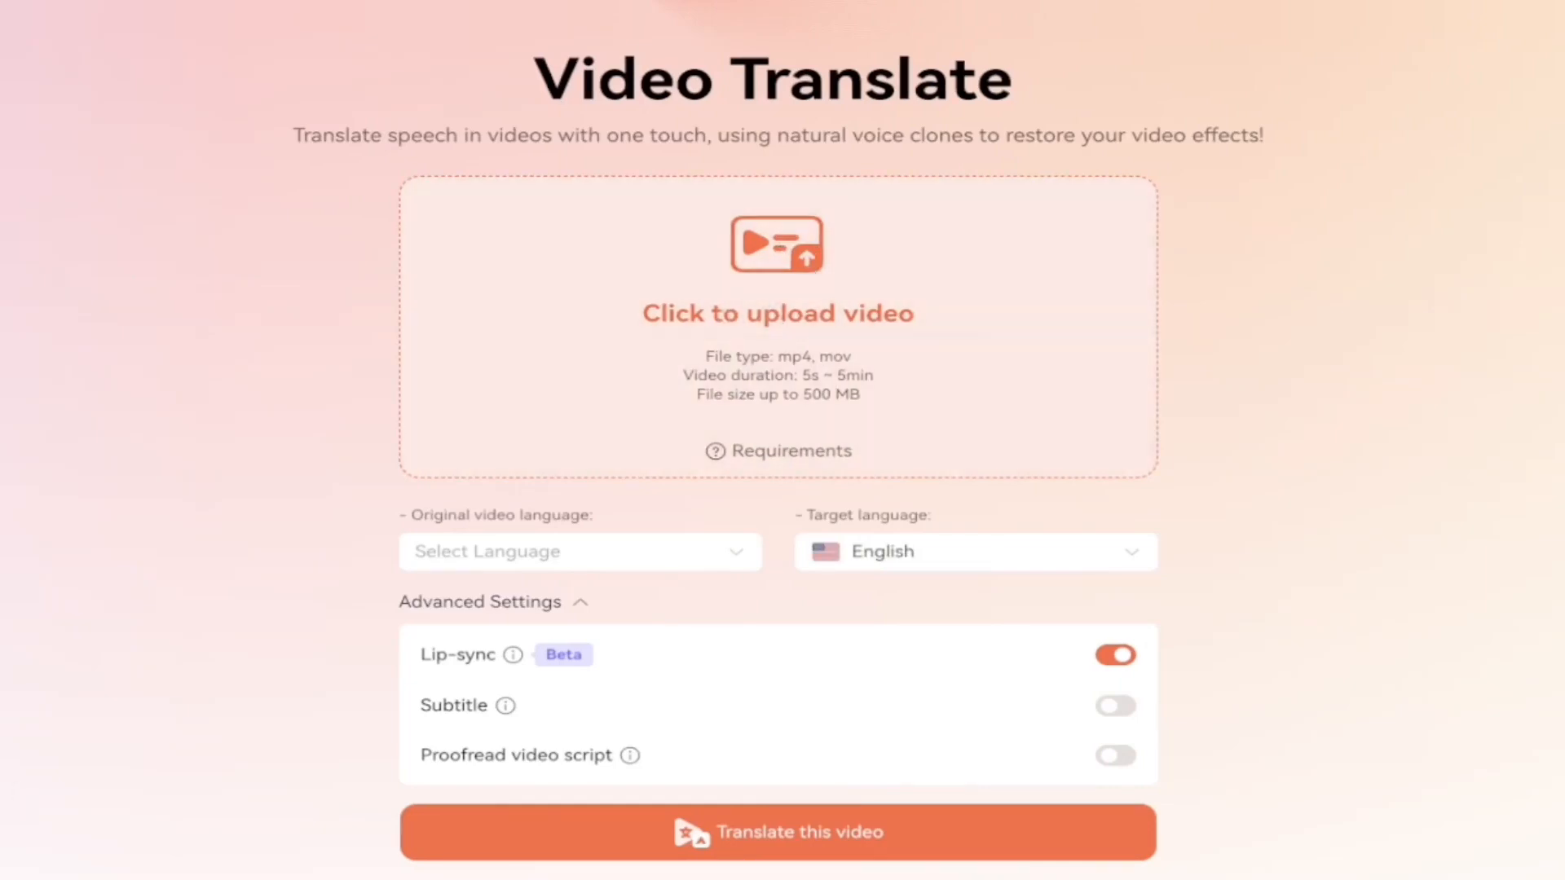
{"action": "left_click", "coordinate": [91, 849]}
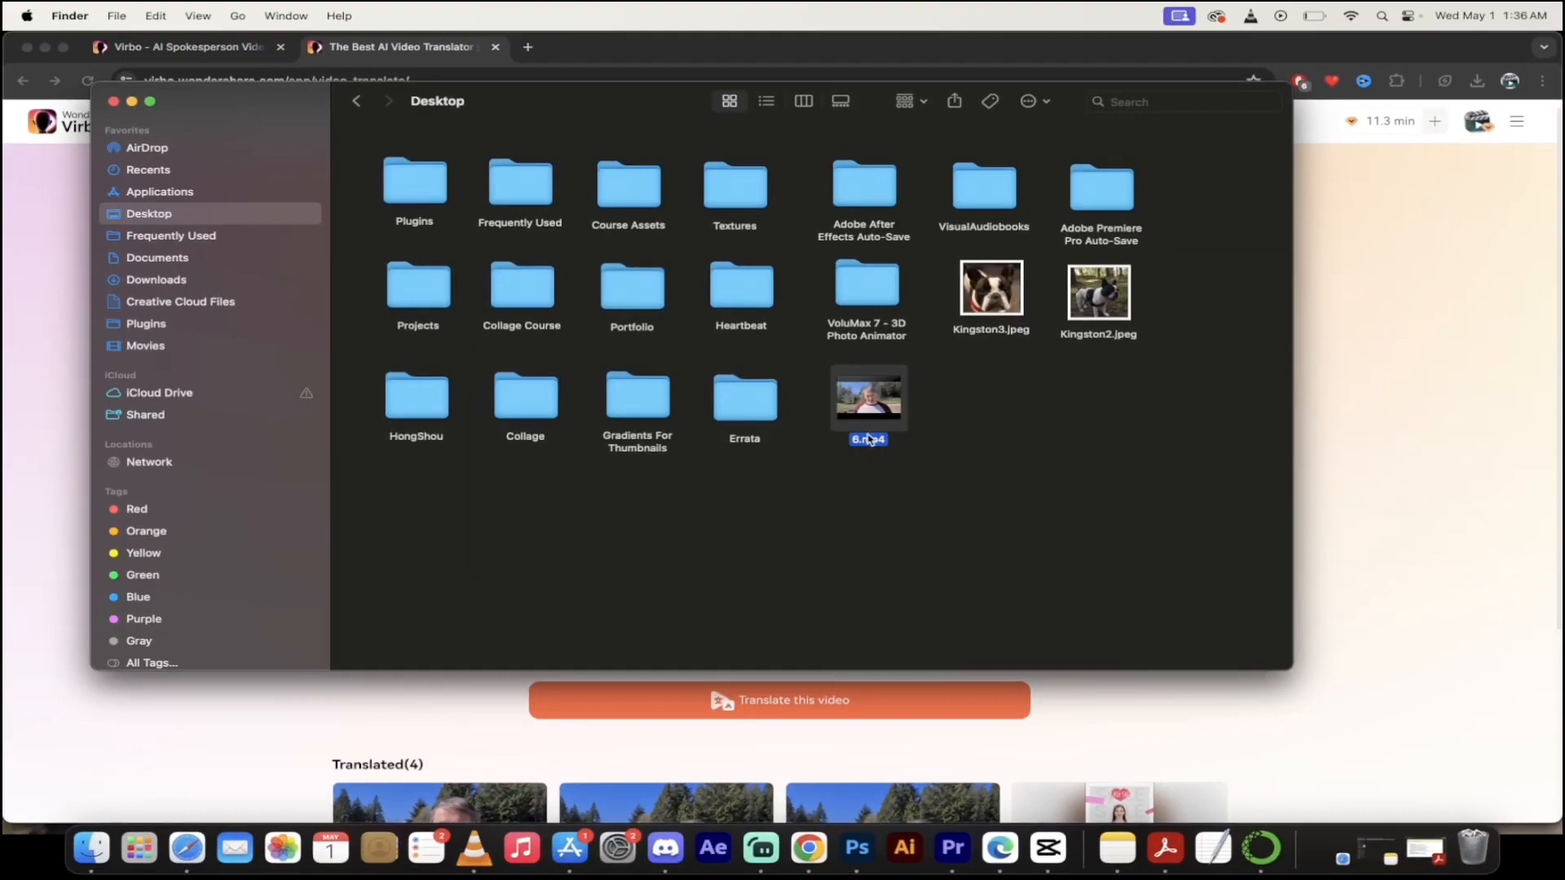
{"action": "left_click_drag", "start_coordinate": [869, 440], "coordinate": [774, 410]}
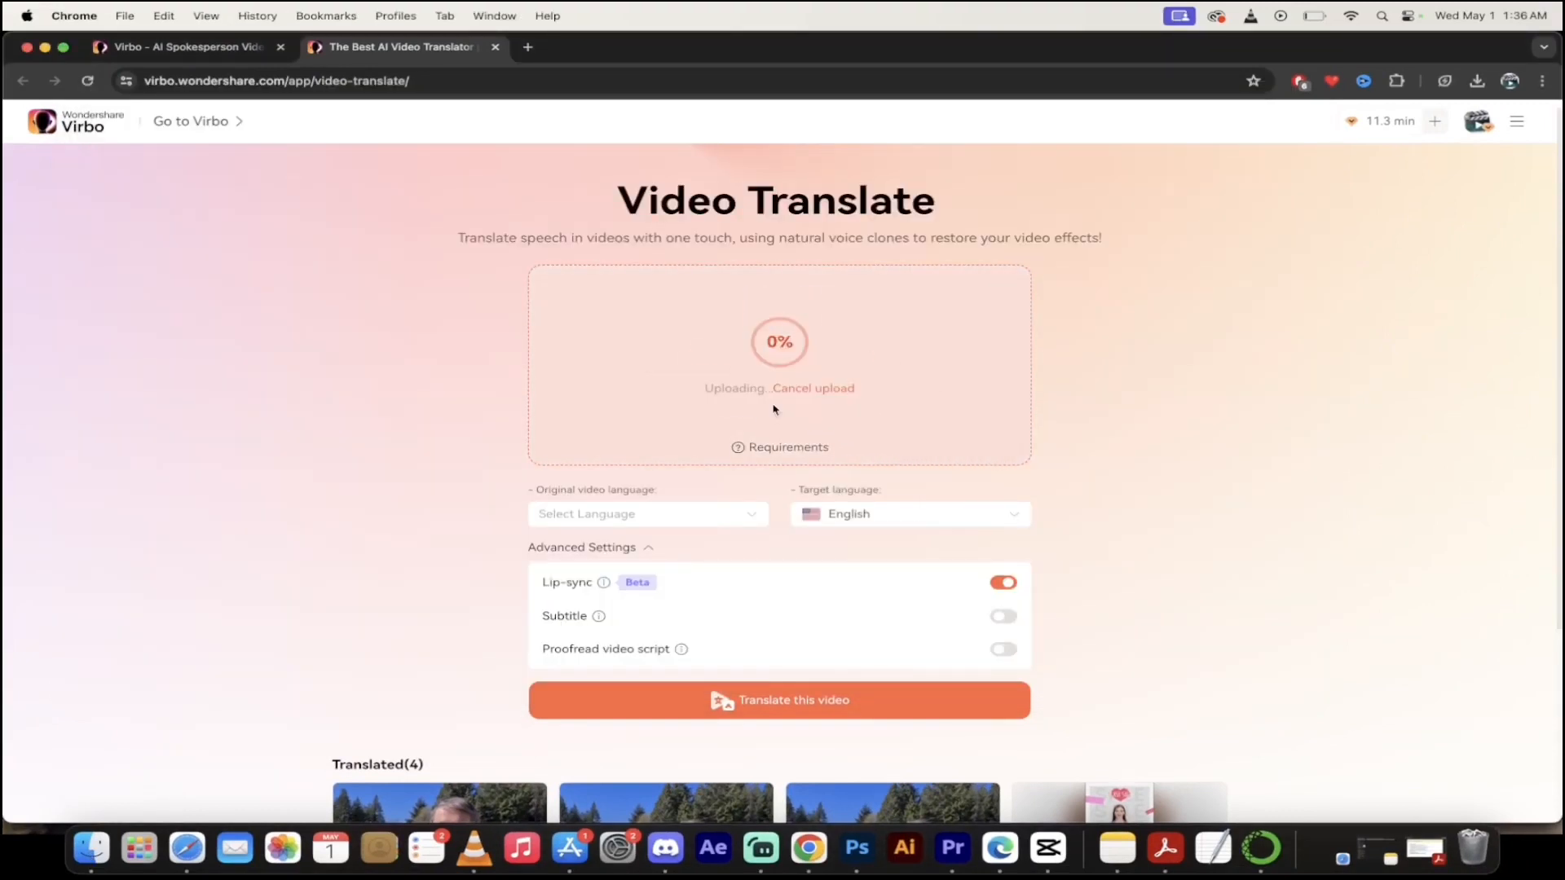
{"action": "scroll", "coordinate": [276, 531], "scroll_direction": "down", "scroll_amount": 3}
{"action": "scroll", "coordinate": [277, 531], "scroll_direction": "up", "scroll_amount": 2}
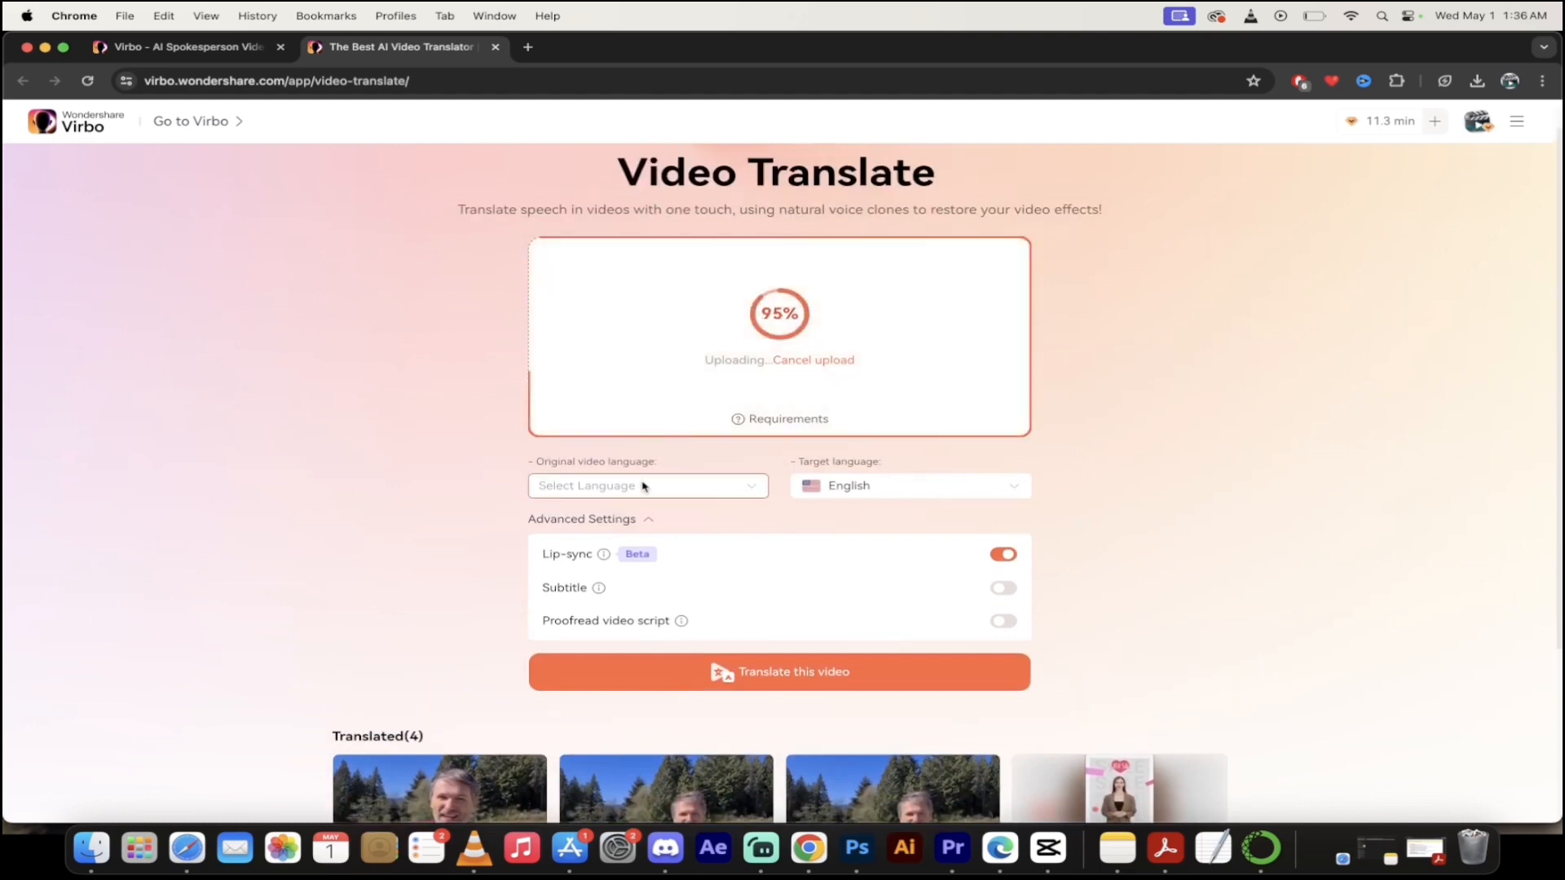
Set the original video language to English and the target language to Swedish.
{"action": "left_click", "coordinate": [601, 489]}
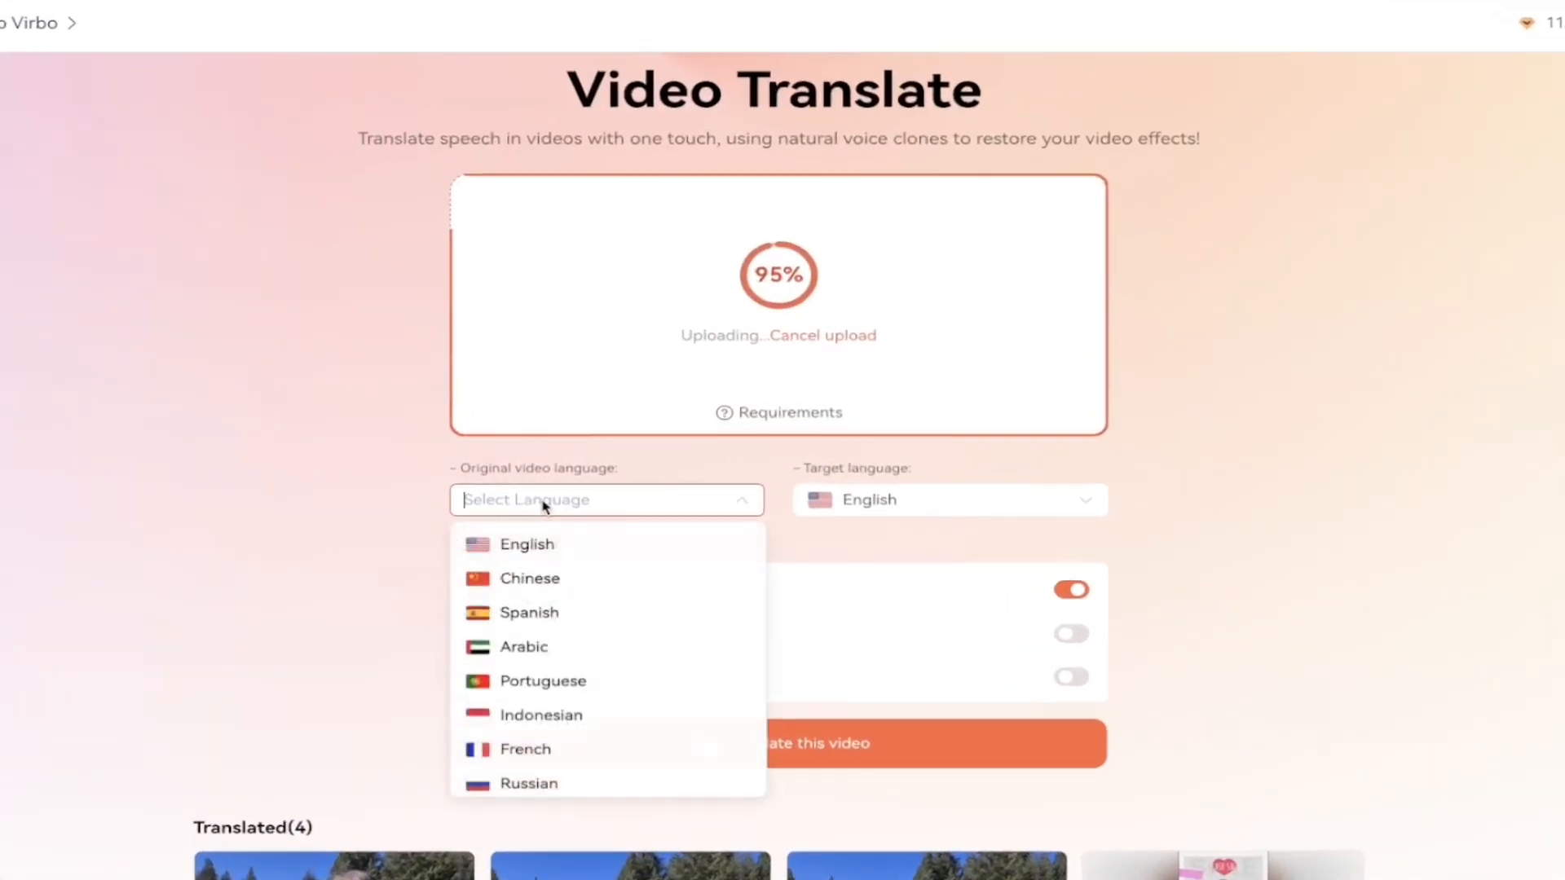
{"action": "left_click", "coordinate": [526, 545]}
{"action": "left_click", "coordinate": [891, 492]}
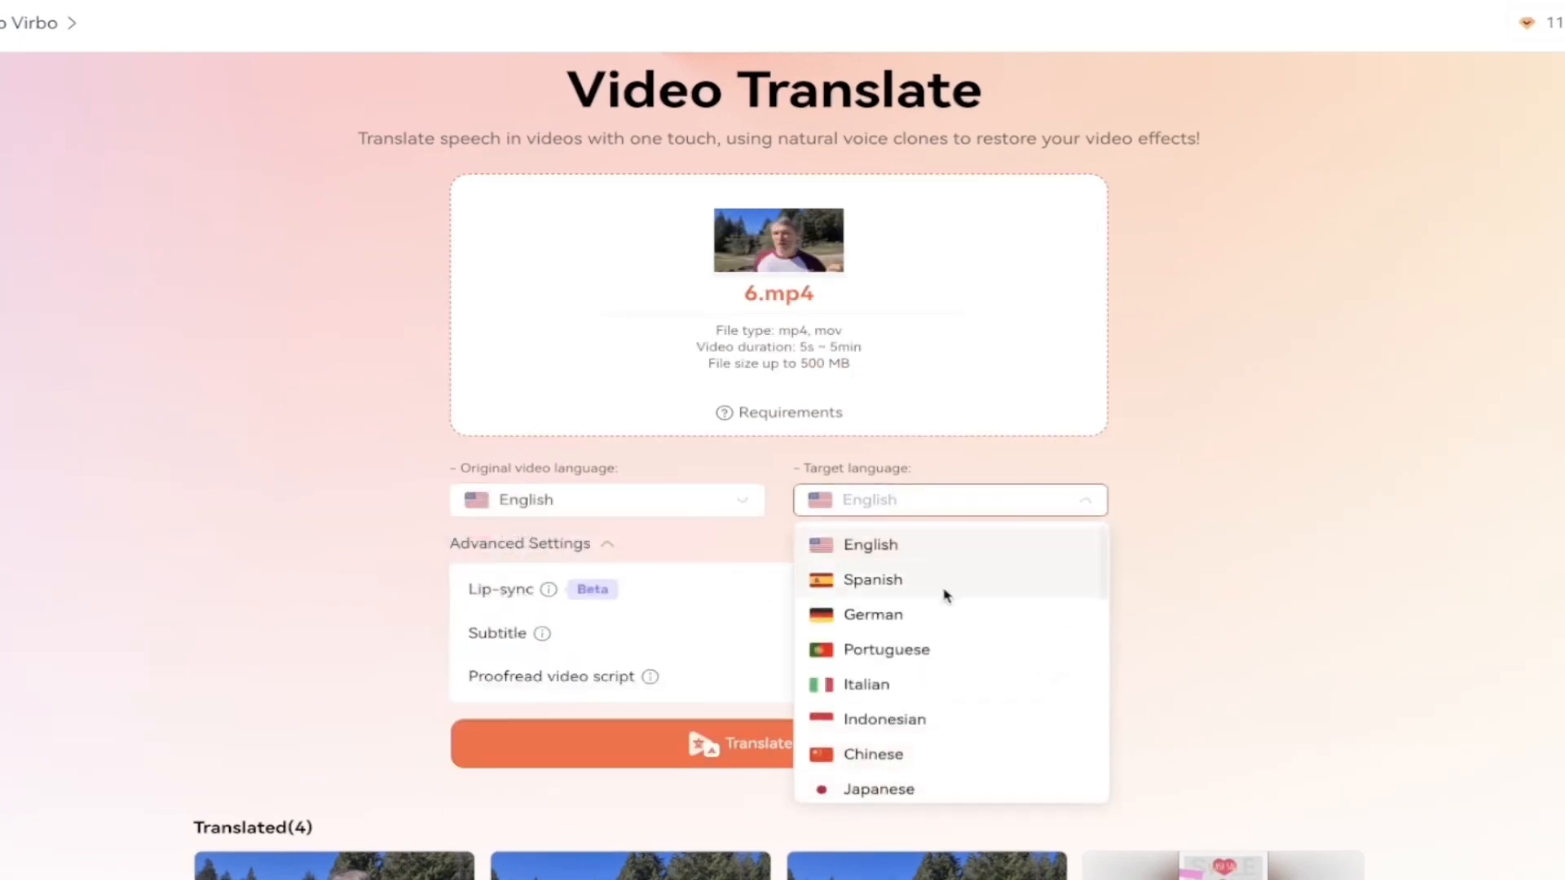
{"action": "scroll", "coordinate": [943, 594], "scroll_direction": "down", "scroll_amount": 3}
{"action": "scroll", "coordinate": [943, 594], "scroll_direction": "down", "scroll_amount": 5}
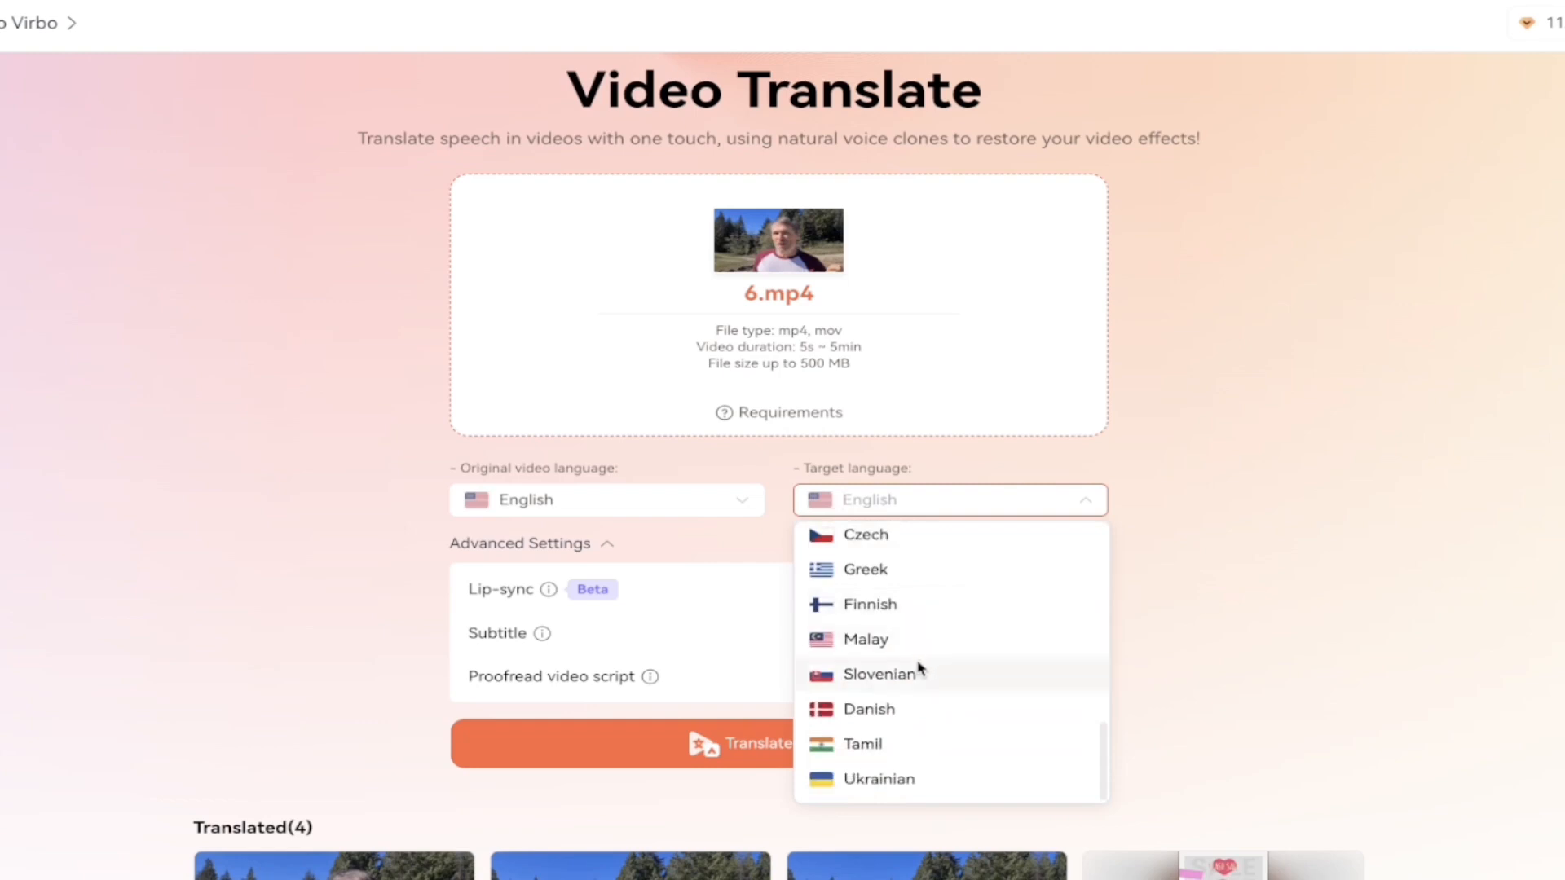
{"action": "scroll", "coordinate": [919, 663], "scroll_direction": "down", "scroll_amount": 1}
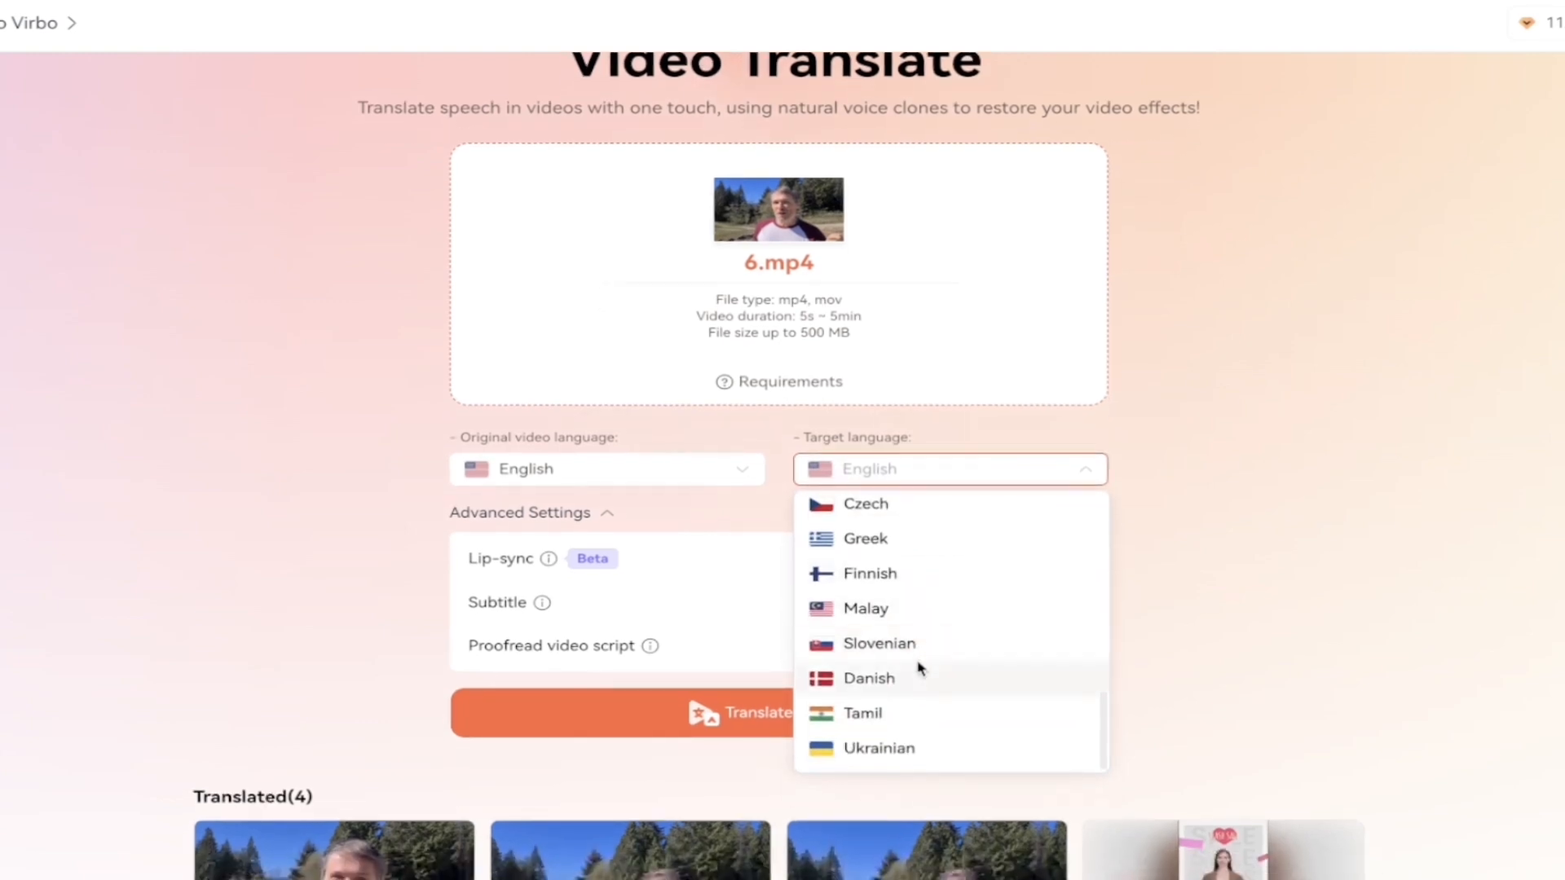
{"action": "scroll", "coordinate": [921, 668], "scroll_direction": "up", "scroll_amount": 2}
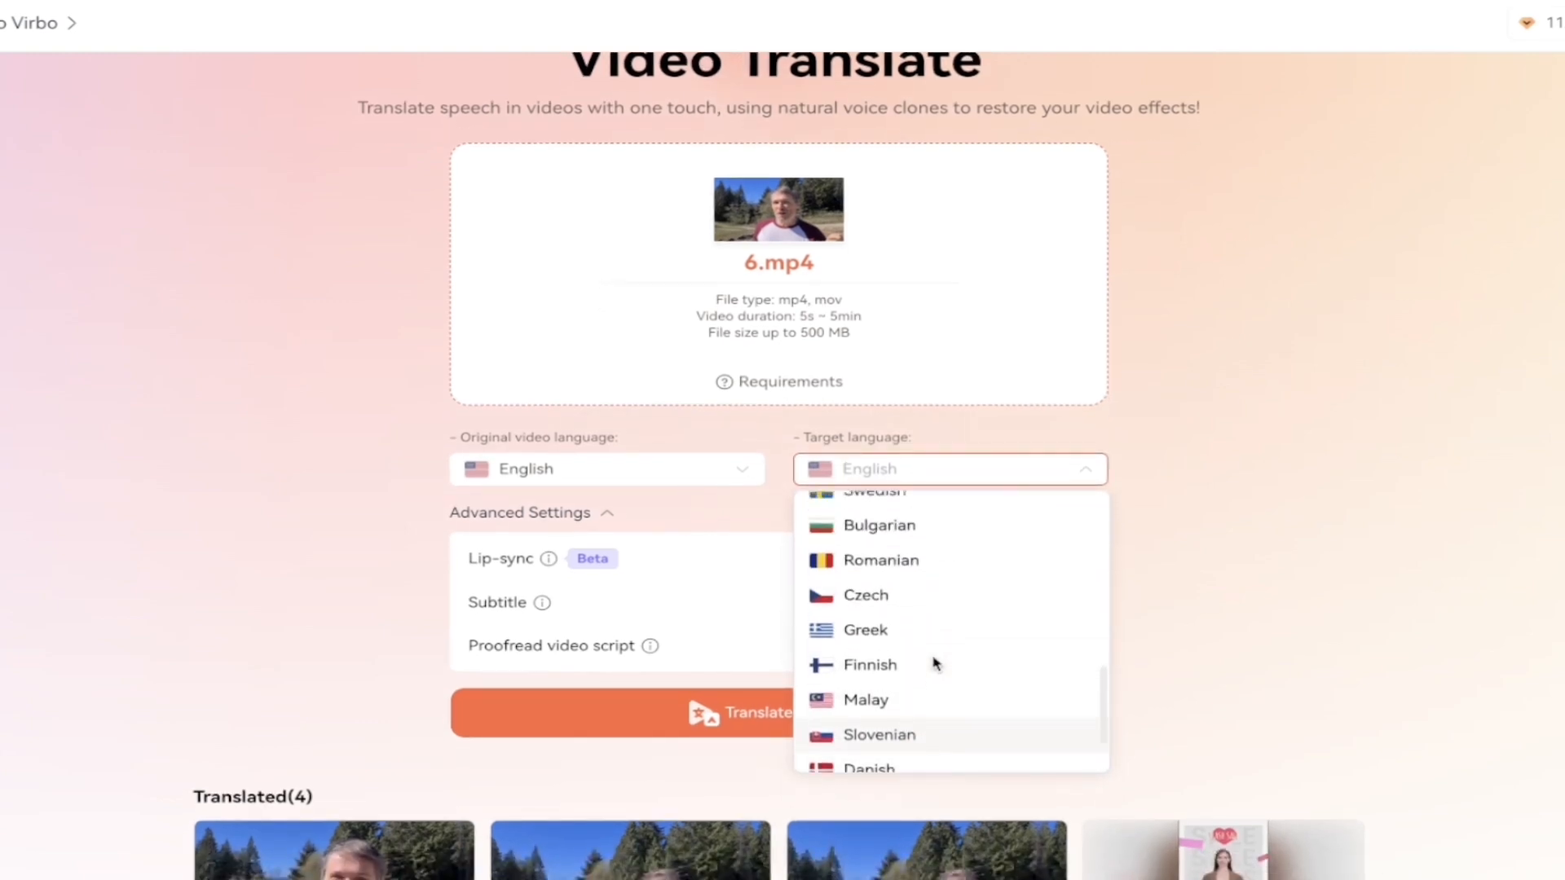
{"action": "scroll", "coordinate": [919, 627], "scroll_direction": "up", "scroll_amount": 1}
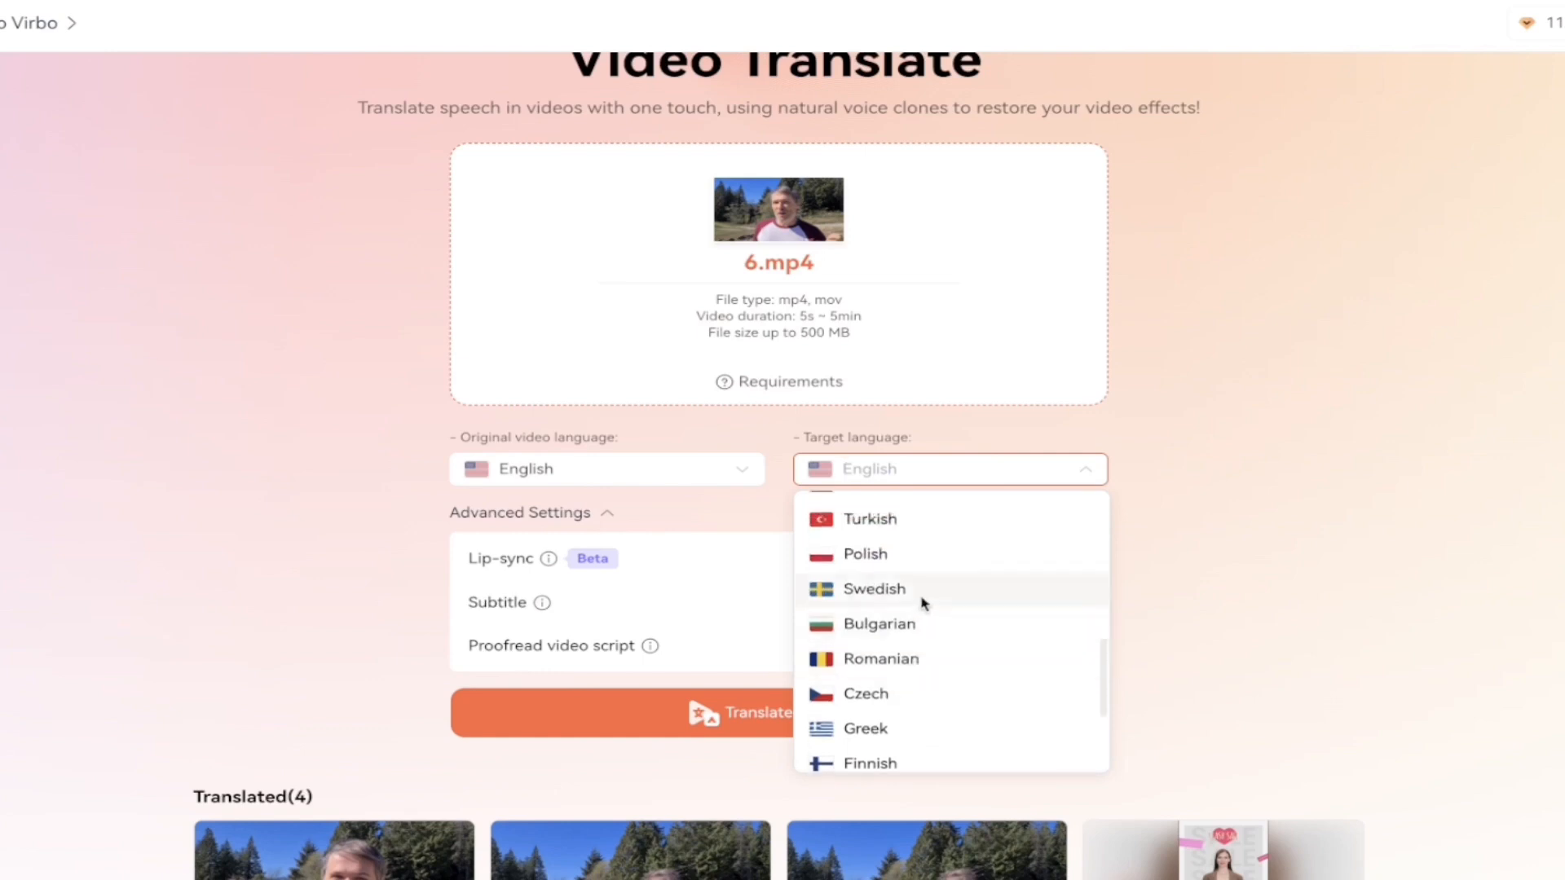
{"action": "left_click", "coordinate": [921, 597]}
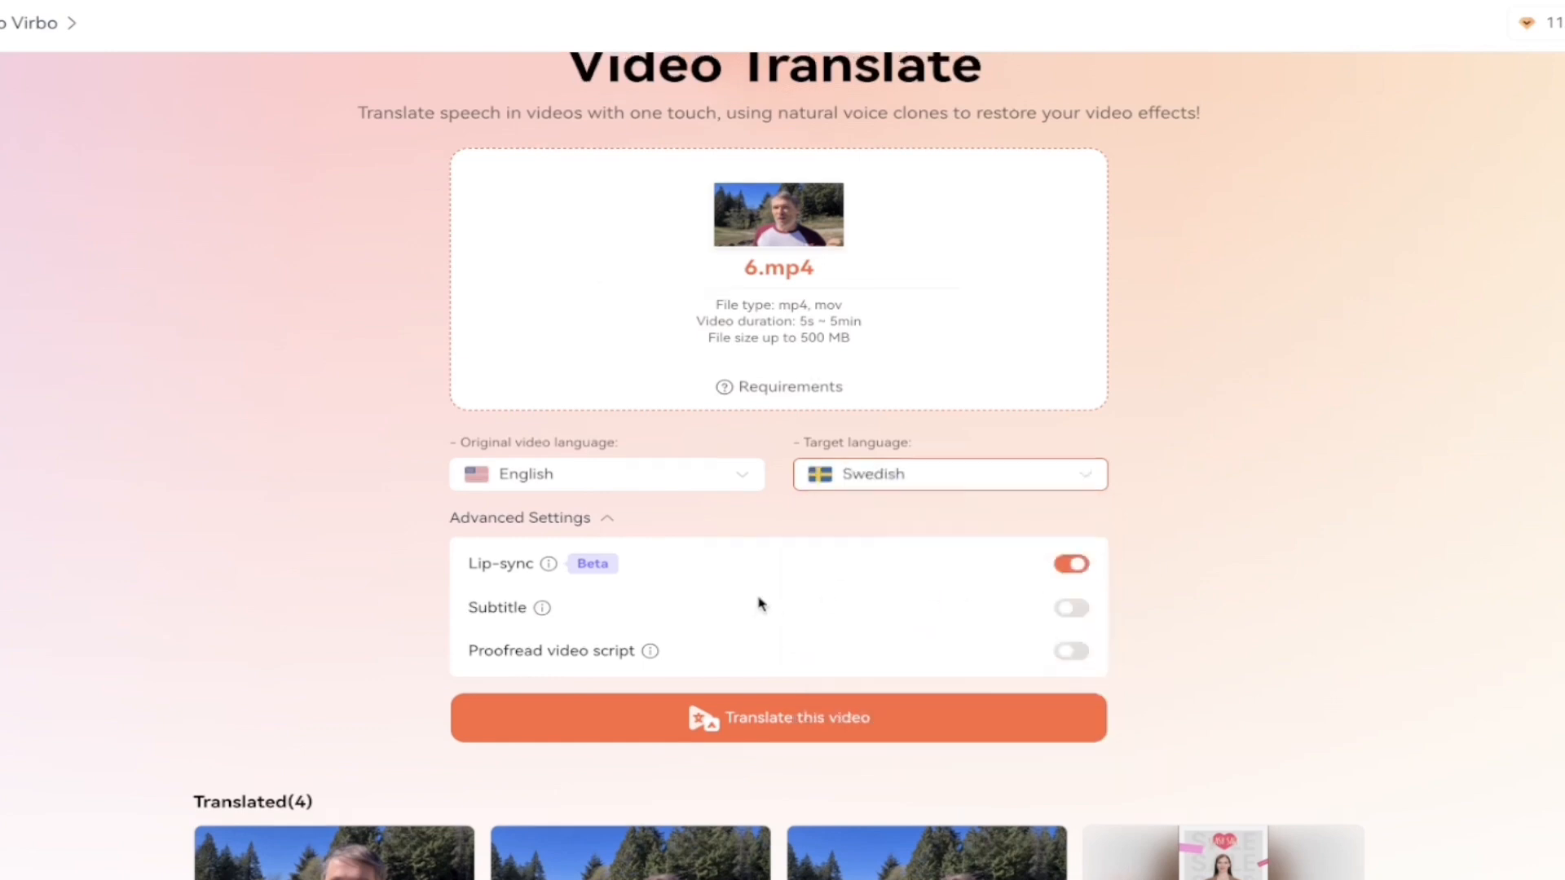
Review the lip-sync, subtitle and proofreading options, and start translating 6.mp4 without changing them.
{"action": "scroll", "coordinate": [758, 601], "scroll_direction": "down", "scroll_amount": 1}
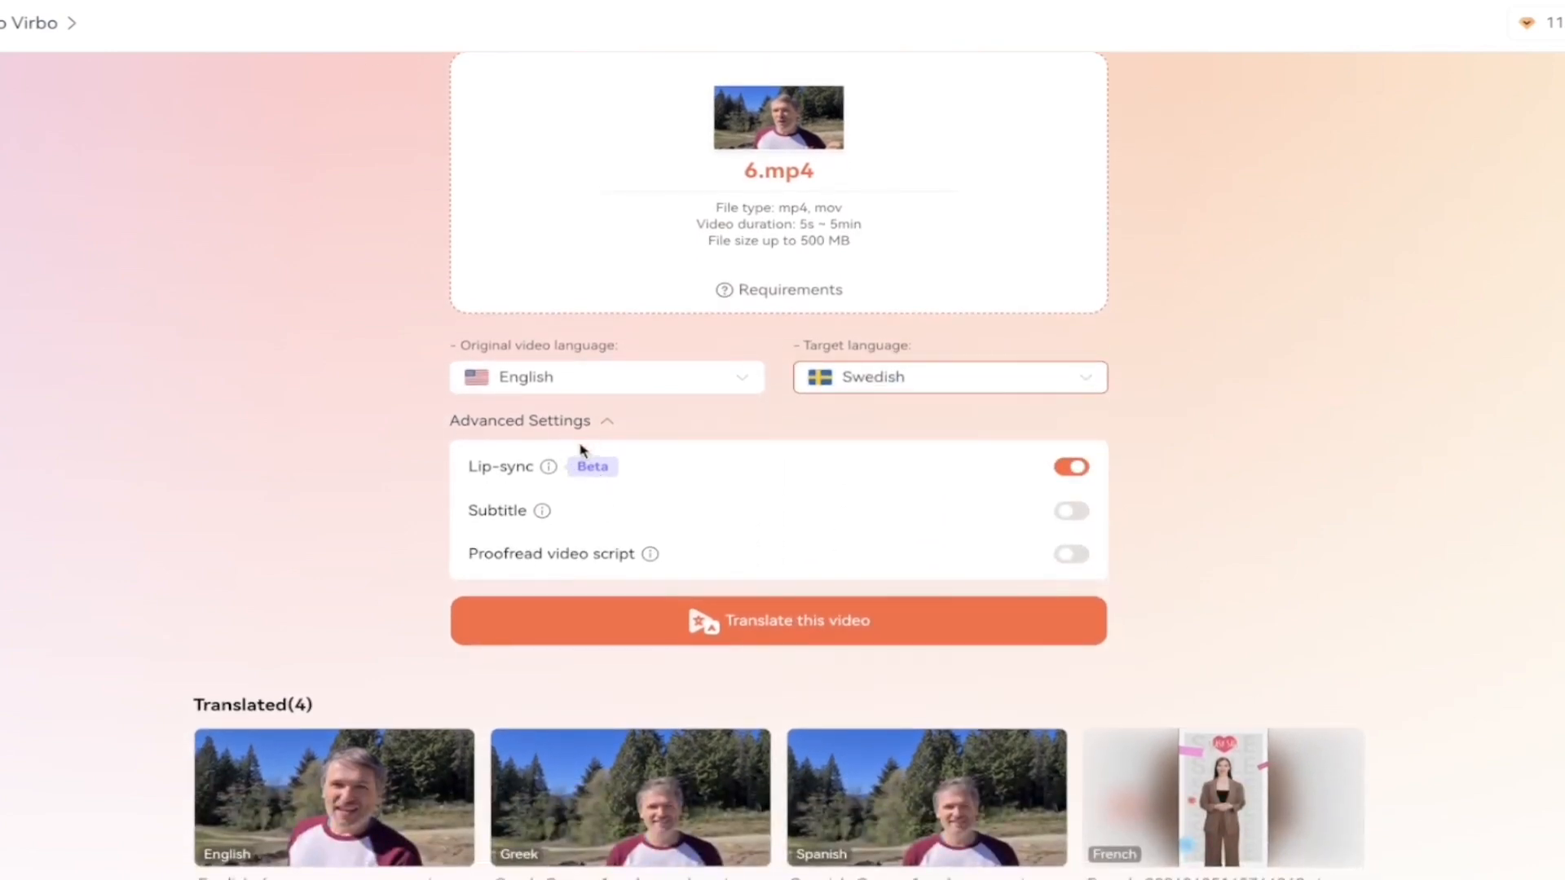
{"action": "mouse_move", "coordinate": [548, 468]}
{"action": "scroll", "coordinate": [824, 469], "scroll_direction": "down", "scroll_amount": 1}
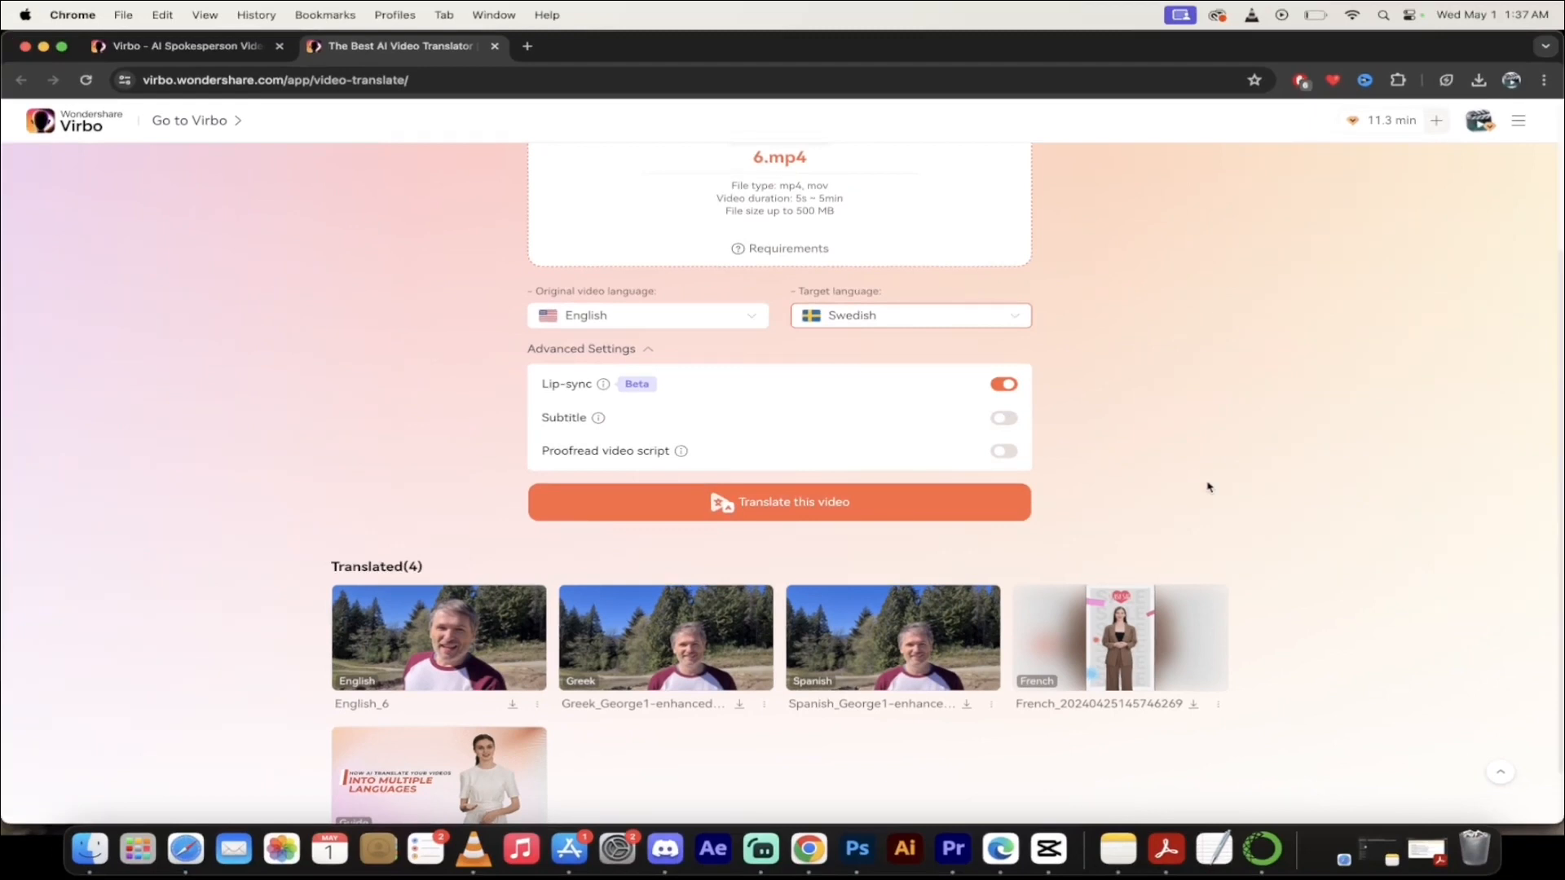
{"action": "scroll", "coordinate": [1209, 488], "scroll_direction": "down", "scroll_amount": 2}
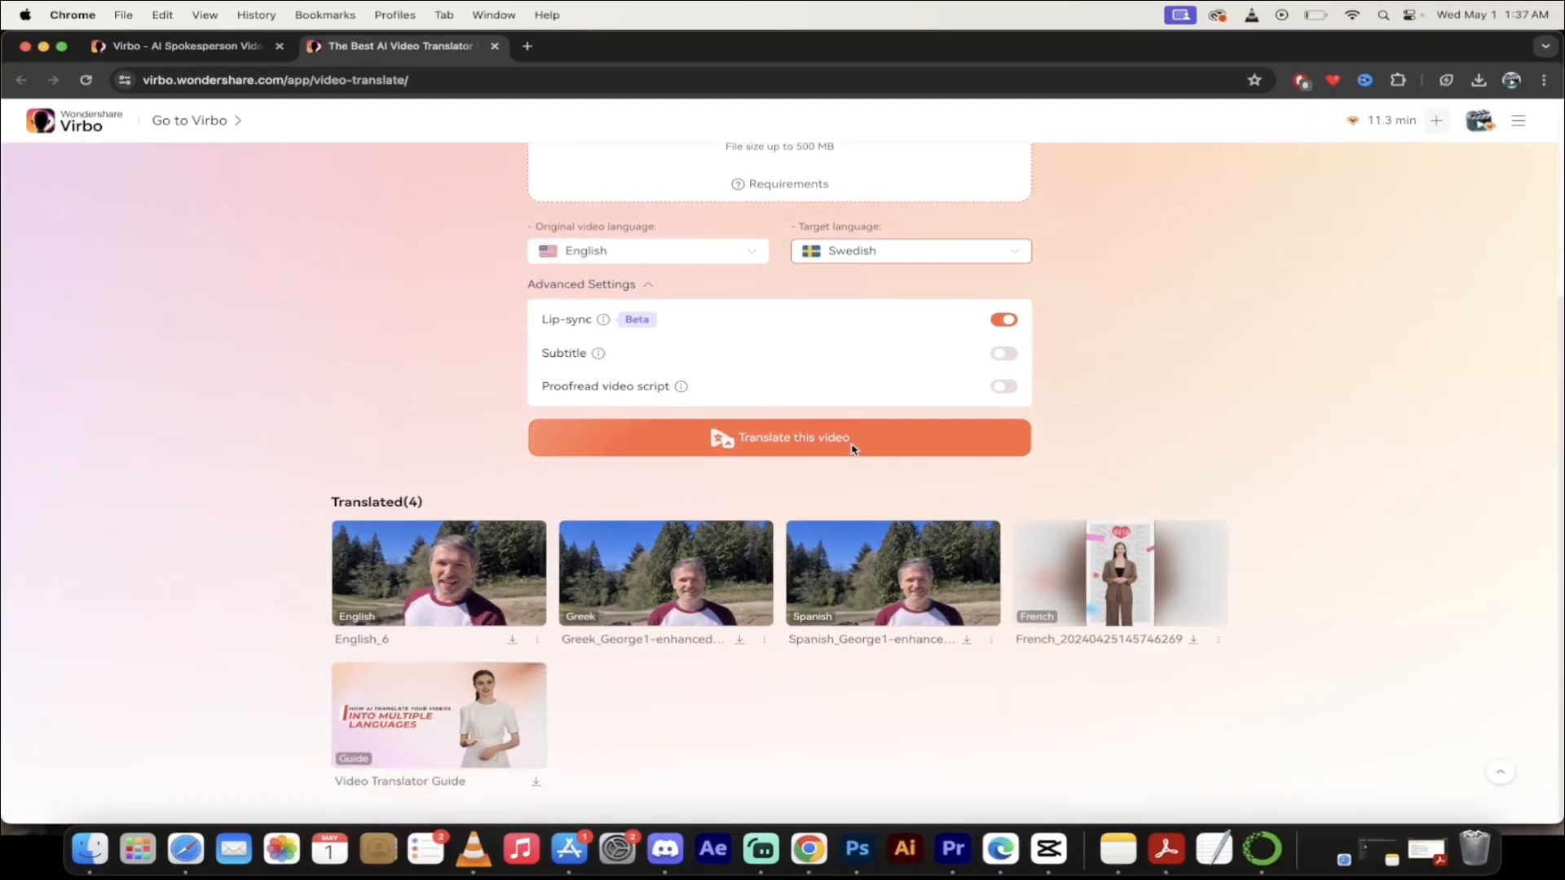
{"action": "left_click", "coordinate": [853, 448]}
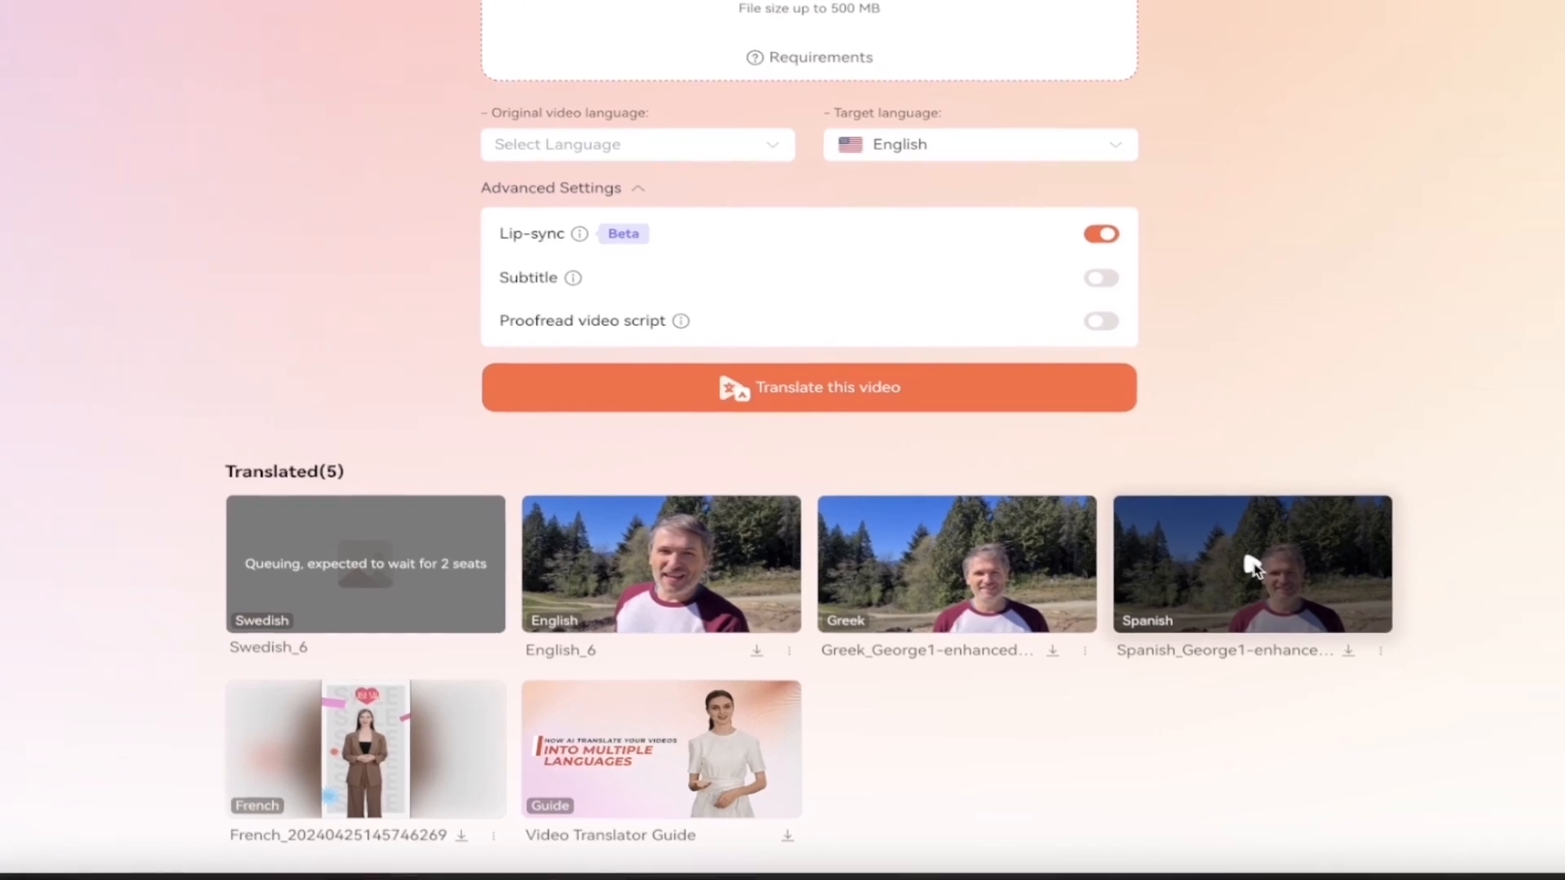
Watch part of the translated Spanish video, pause it, and close its preview.
{"action": "left_click", "coordinate": [1223, 562]}
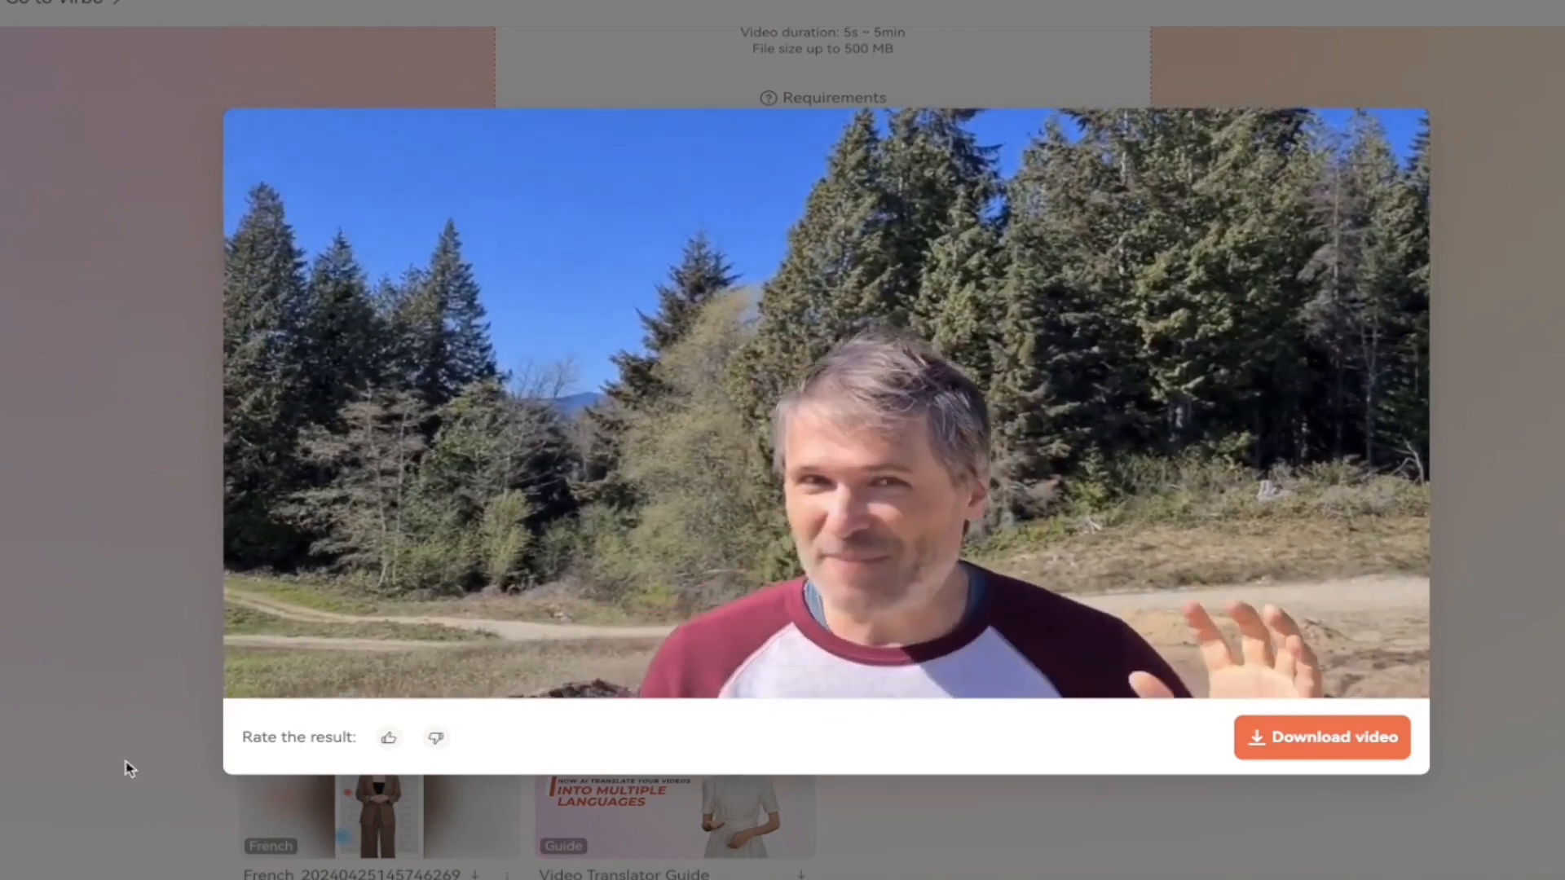
{"action": "mouse_move", "coordinate": [245, 696]}
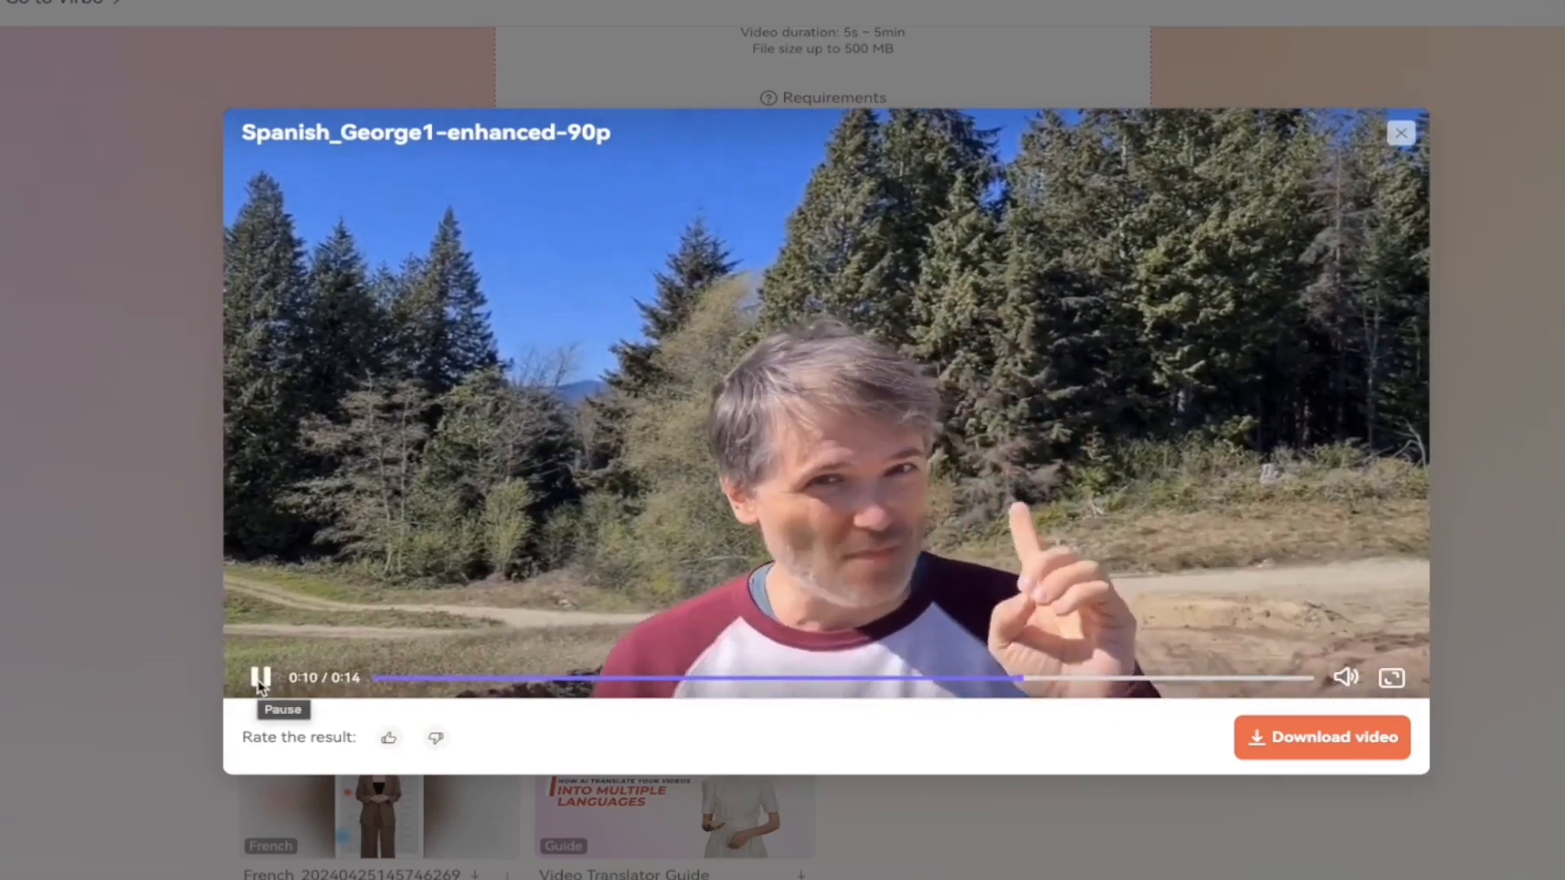
{"action": "left_click", "coordinate": [260, 677]}
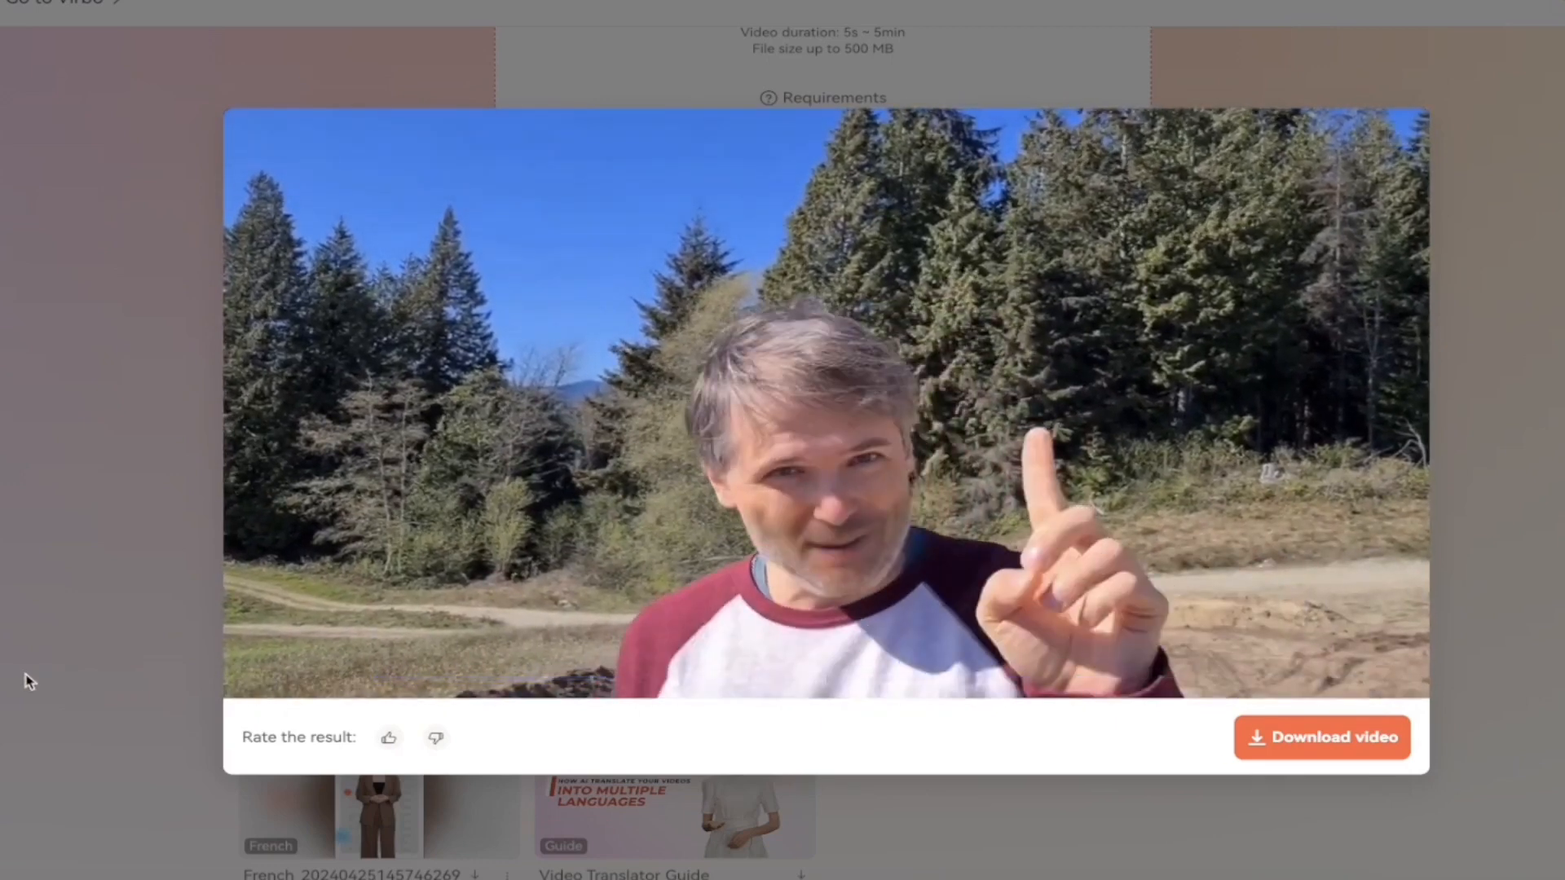
{"action": "mouse_move", "coordinate": [1297, 250]}
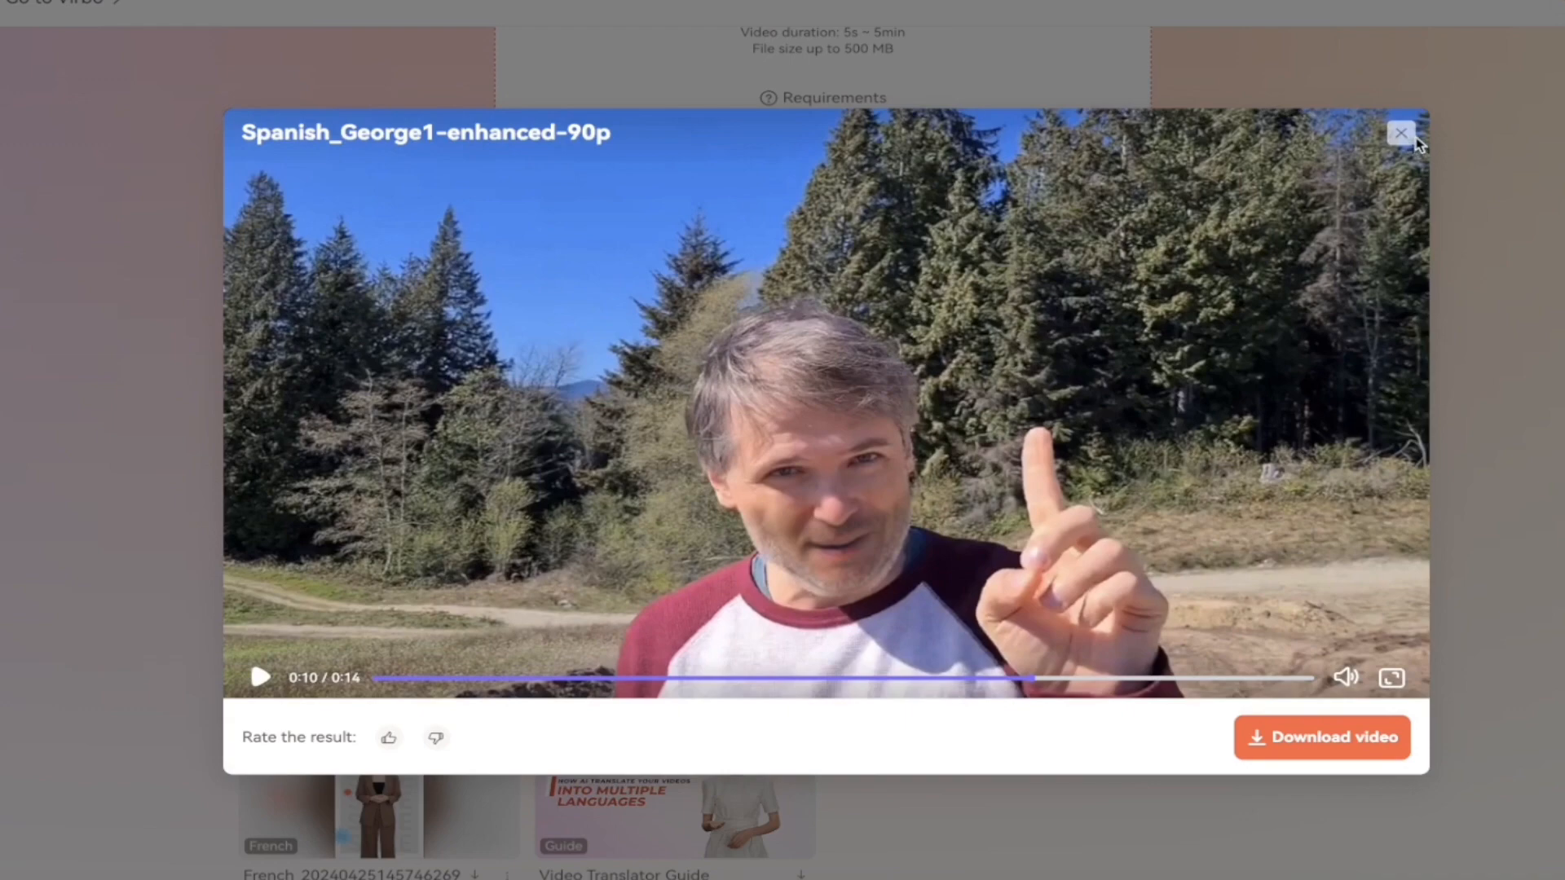
{"action": "left_click", "coordinate": [1400, 133]}
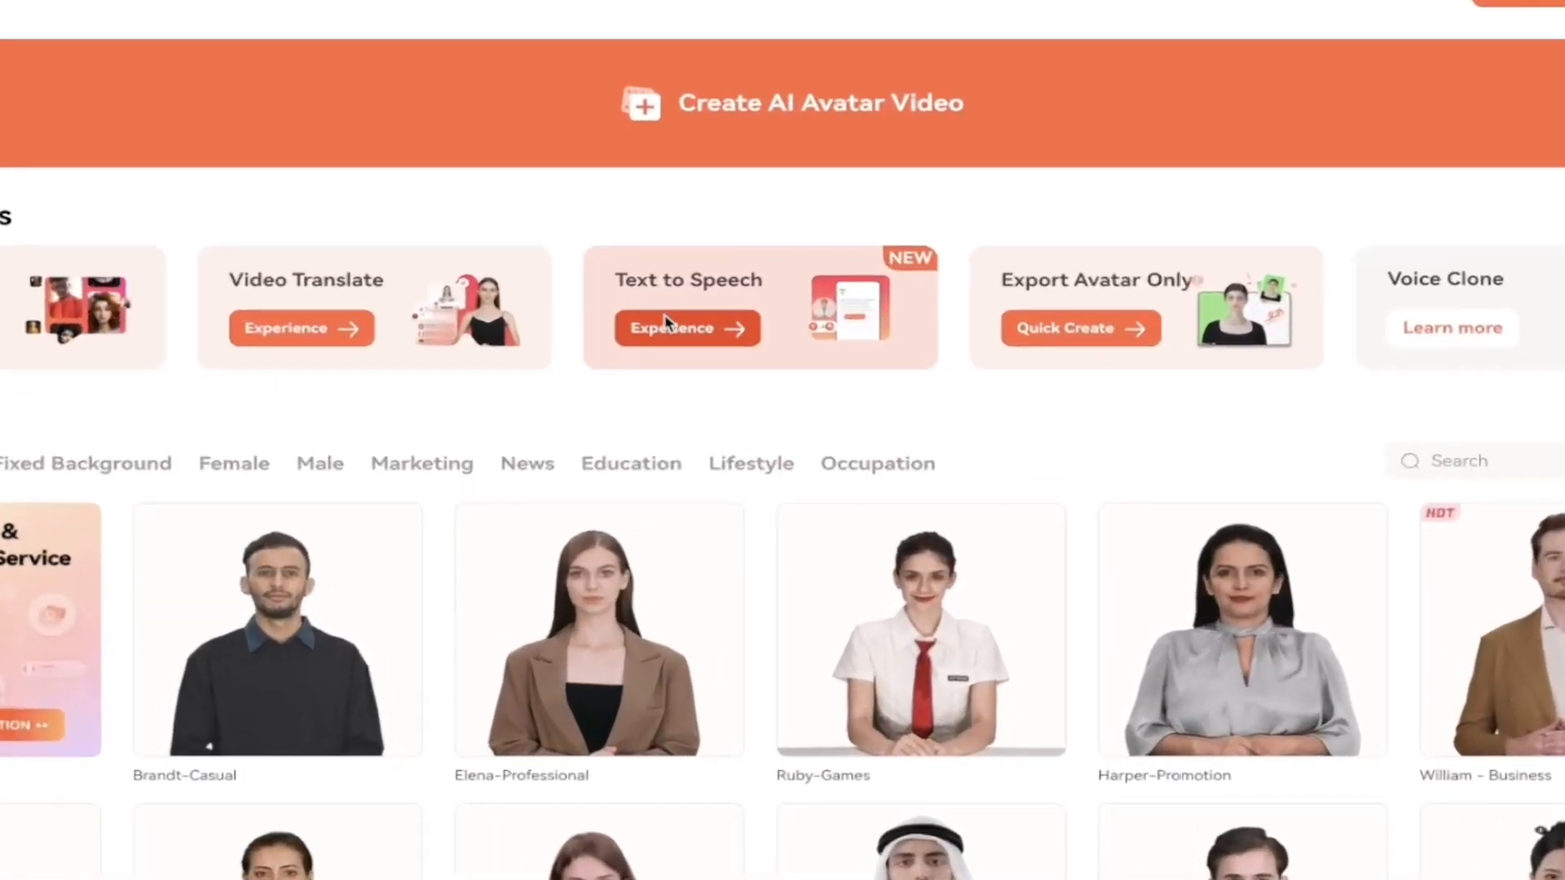
Open the Text to Speech tool and look over its trending Product Reviews voices and text input area.
{"action": "left_click", "coordinate": [787, 352]}
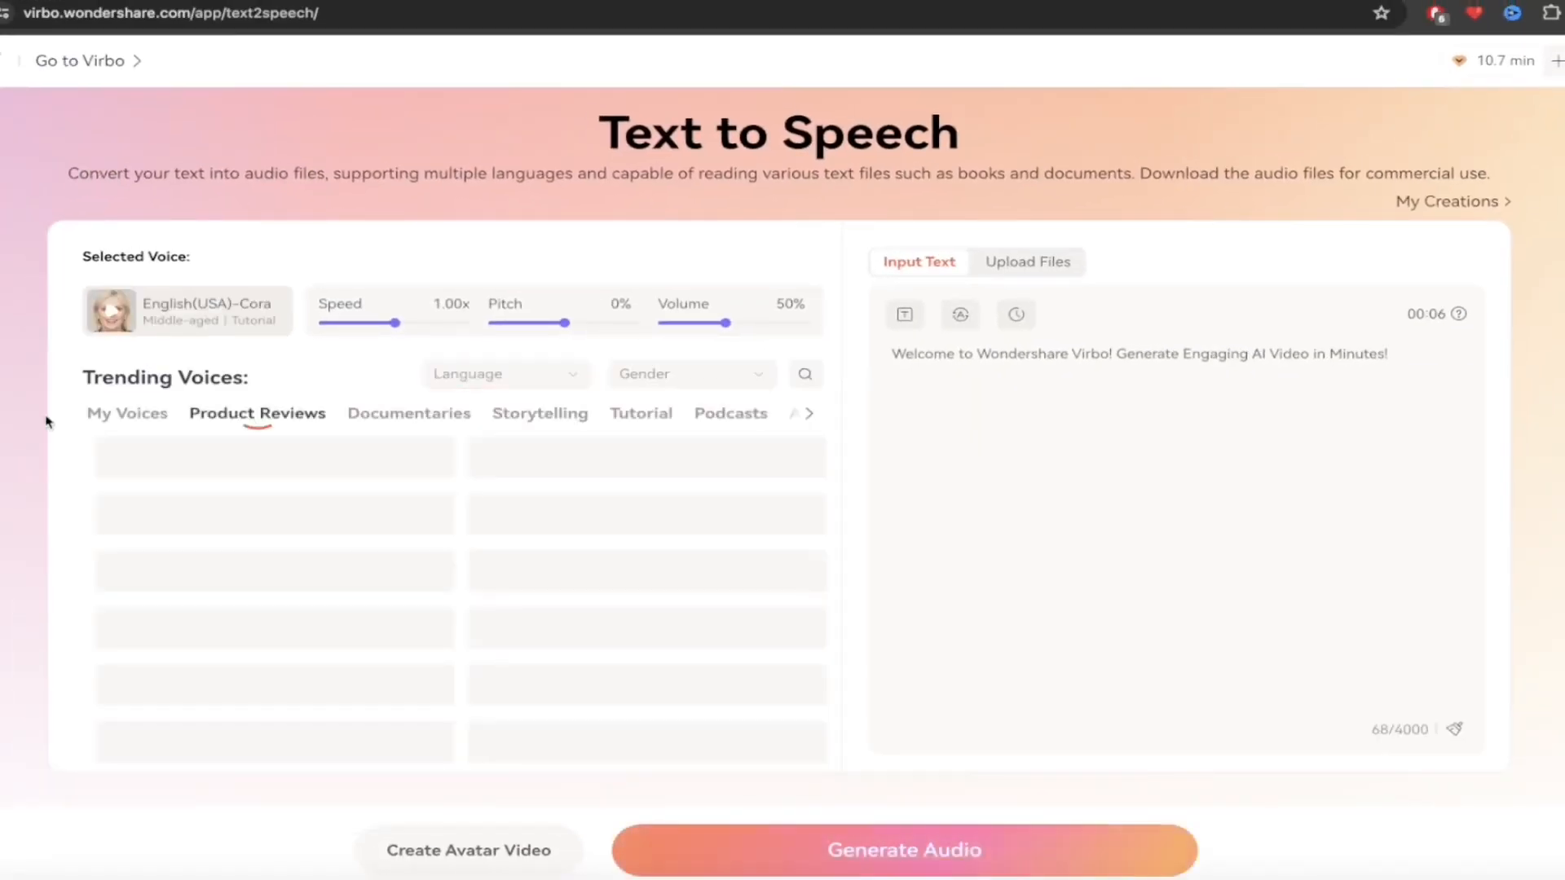
{"action": "scroll", "coordinate": [778, 424], "scroll_direction": "down", "scroll_amount": 1}
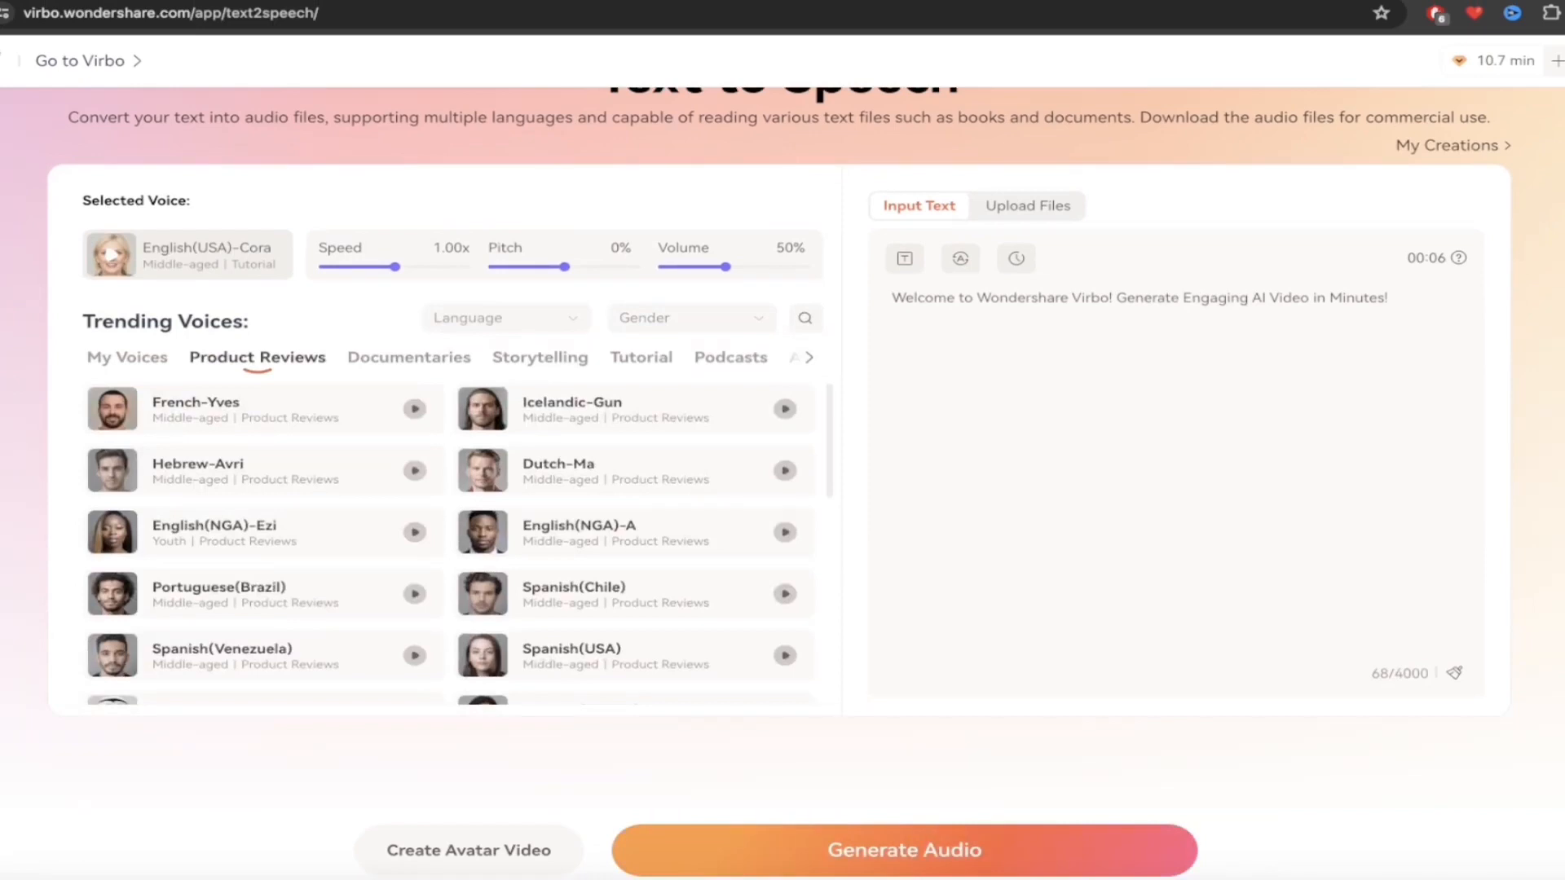
{"action": "scroll", "coordinate": [778, 424], "scroll_direction": "up", "scroll_amount": 1}
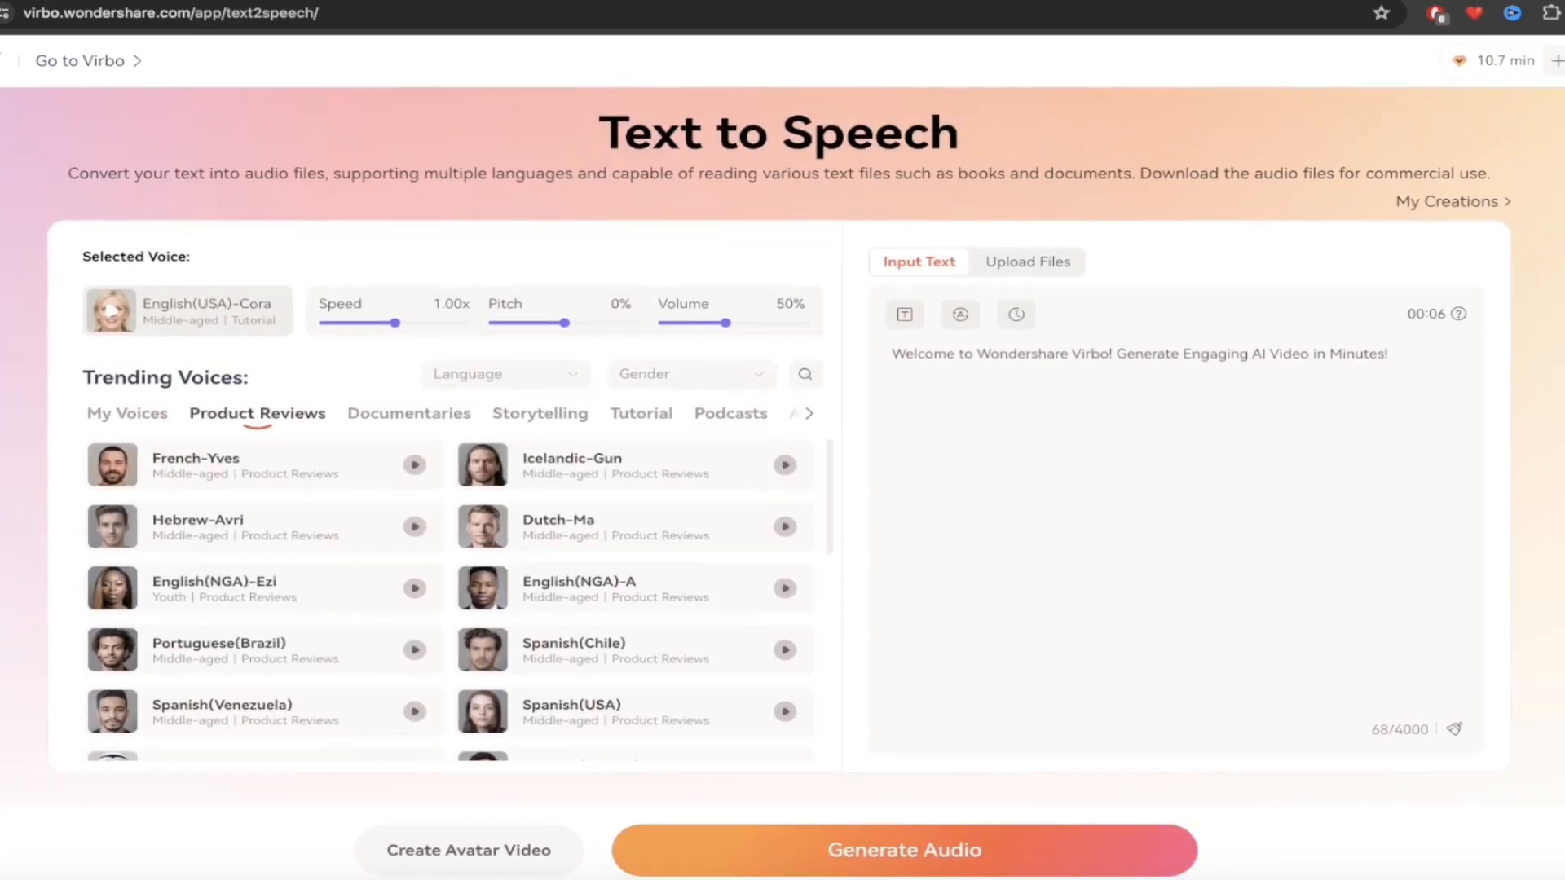
{"action": "scroll", "coordinate": [778, 424], "scroll_direction": "down", "scroll_amount": 1}
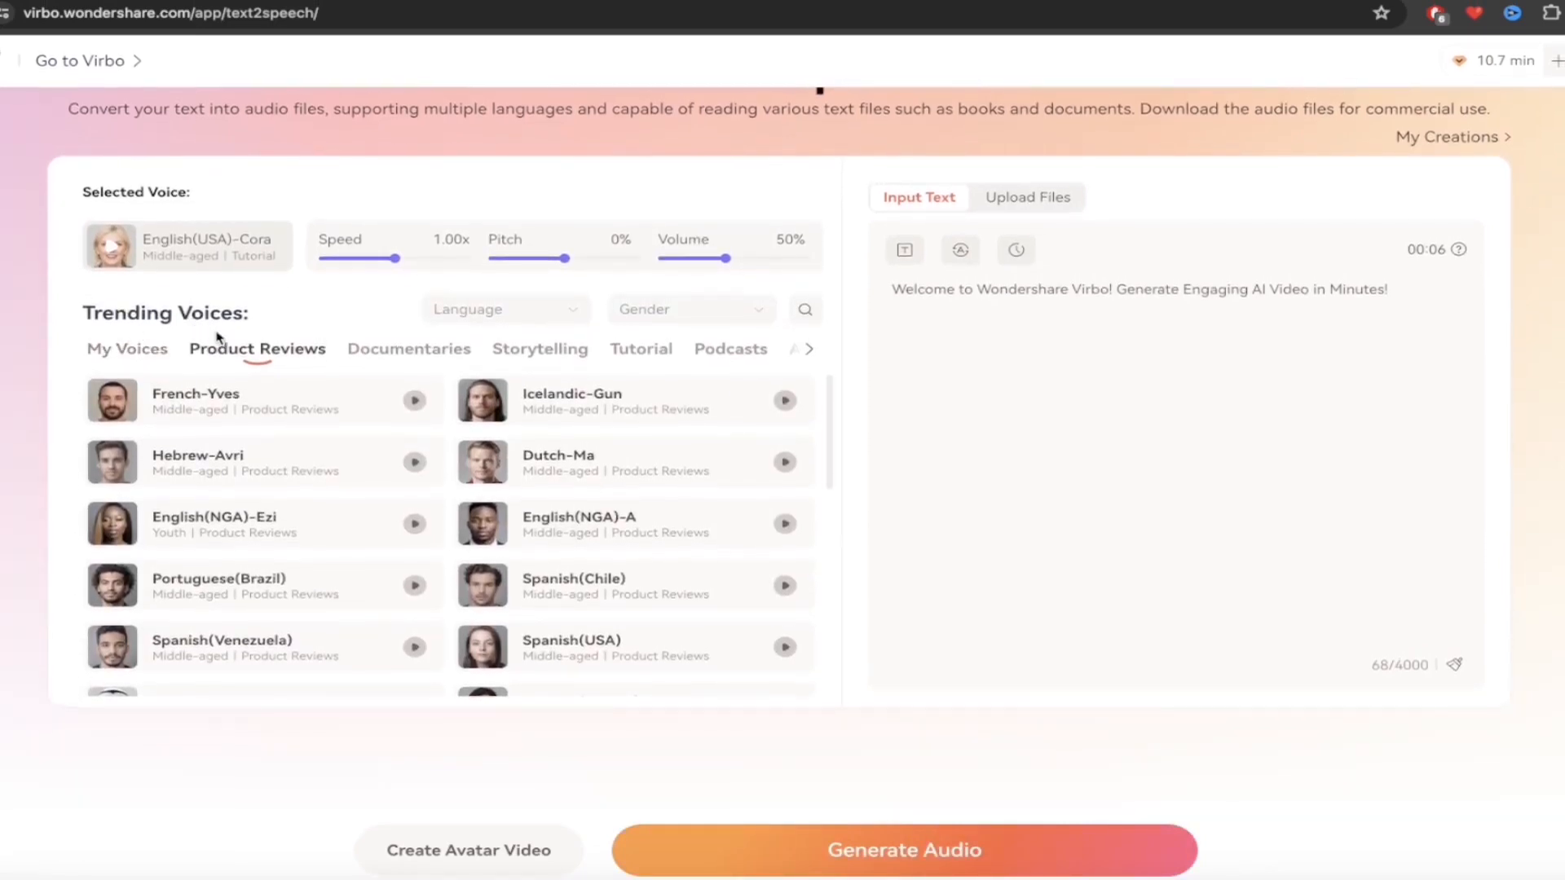
Replace the sample text with the hiker script "A hiker decided to go on a hike by himself…" and choose the Icelandic-Gun voice.
{"action": "left_click", "coordinate": [1080, 332]}
{"action": "key", "text": "ctrl+a"}
{"action": "key", "text": "BackSpace"}
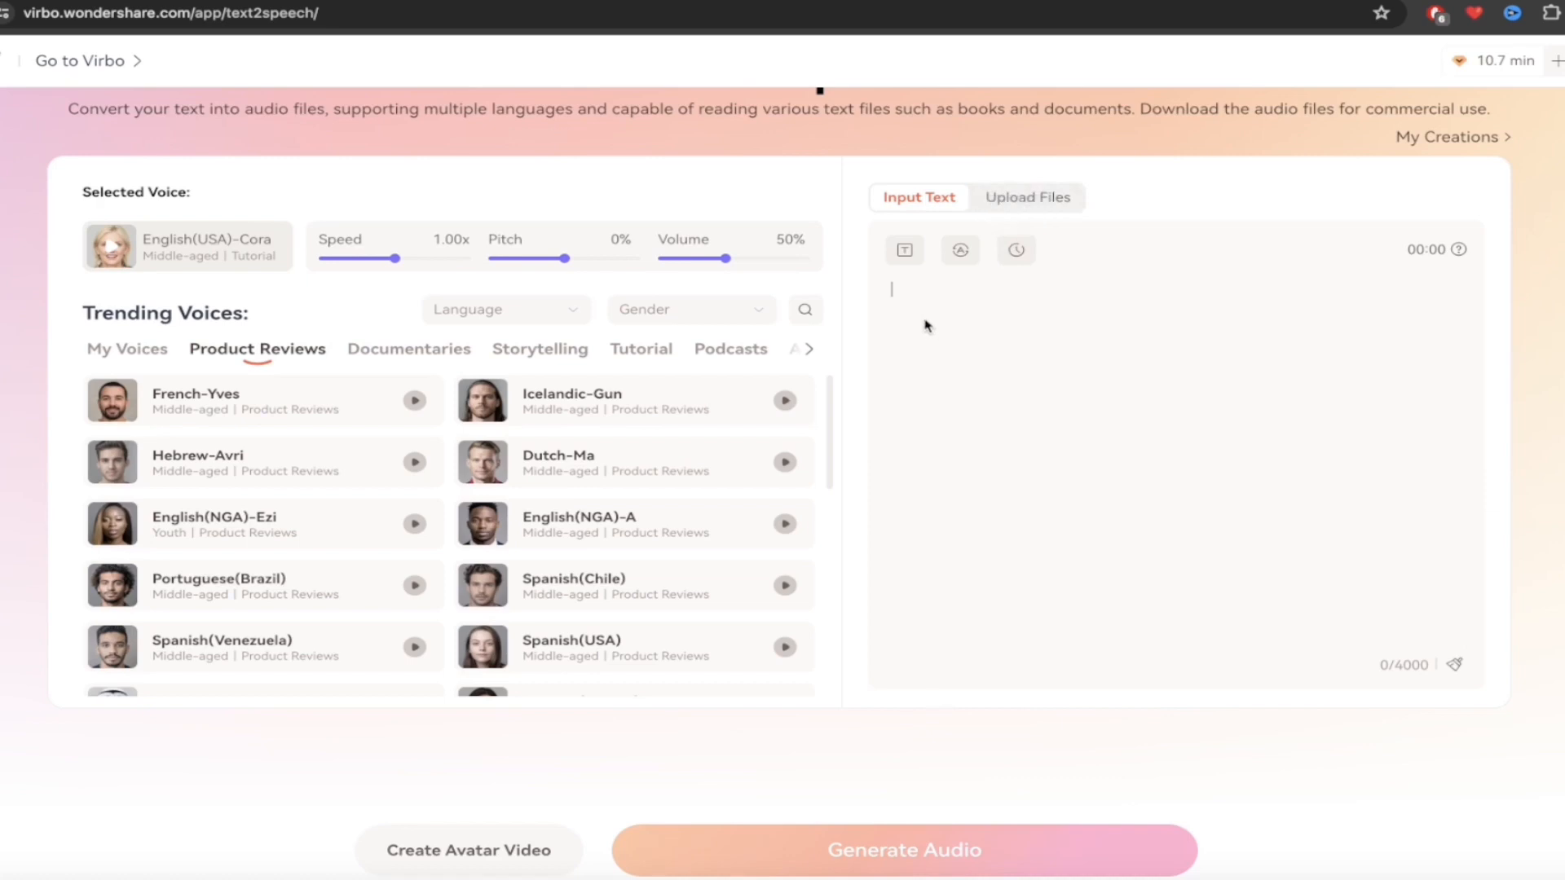
{"action": "type", "text": "A hiker decided to go on a hike by himself. Something he was not very used to. The whole day was normal. Trees and bushes engulfed his surroundings."}
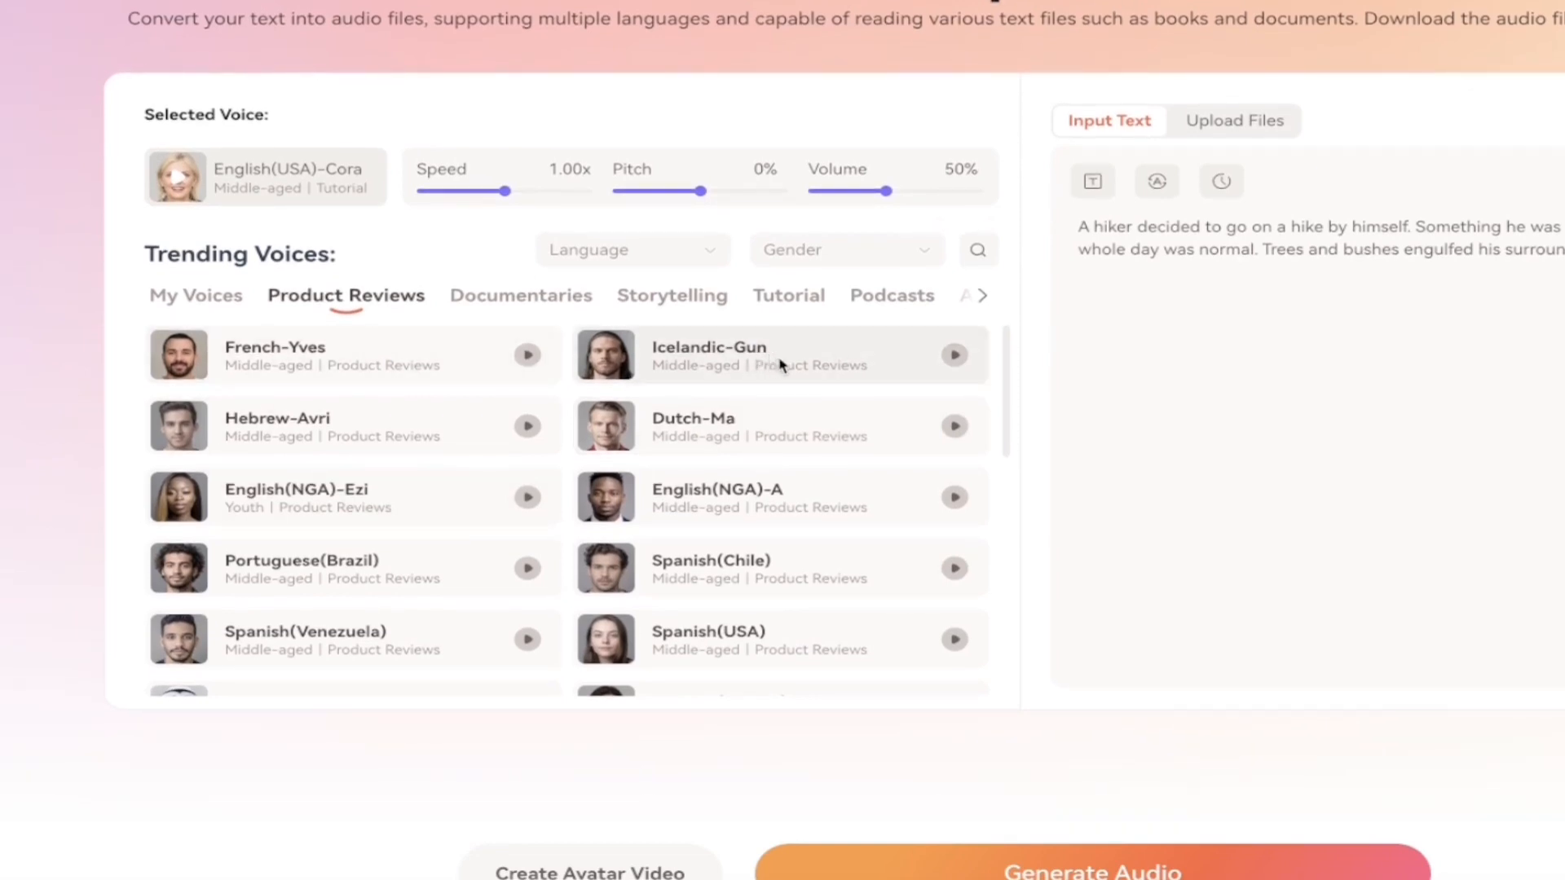
{"action": "left_click", "coordinate": [731, 350]}
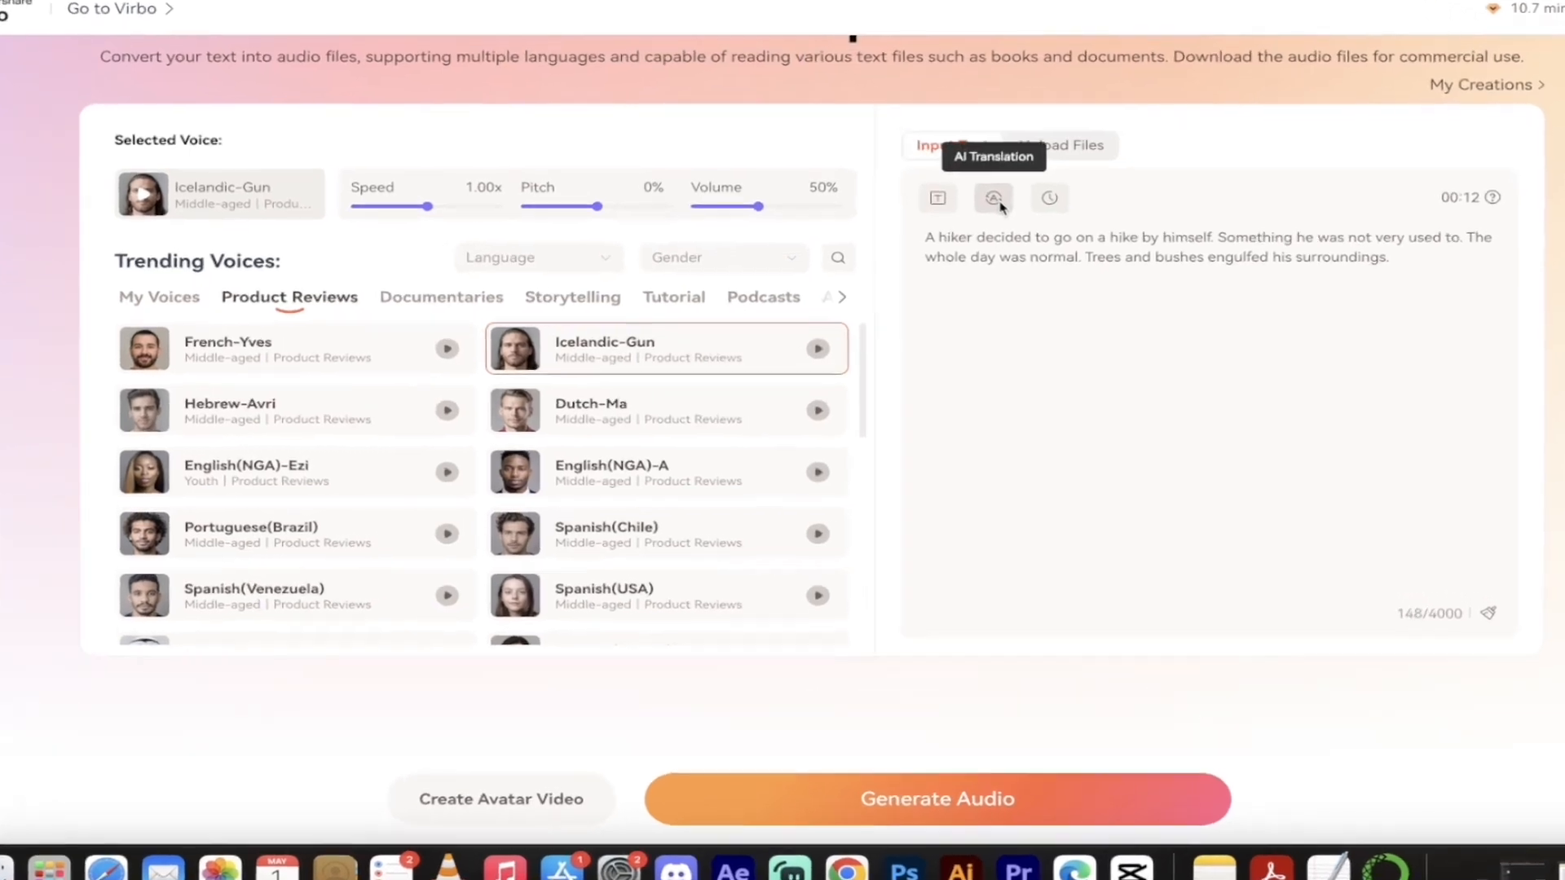
Translate the hiker script from English into Icelandic with AI Translation and apply the translated text.
{"action": "left_click", "coordinate": [961, 181]}
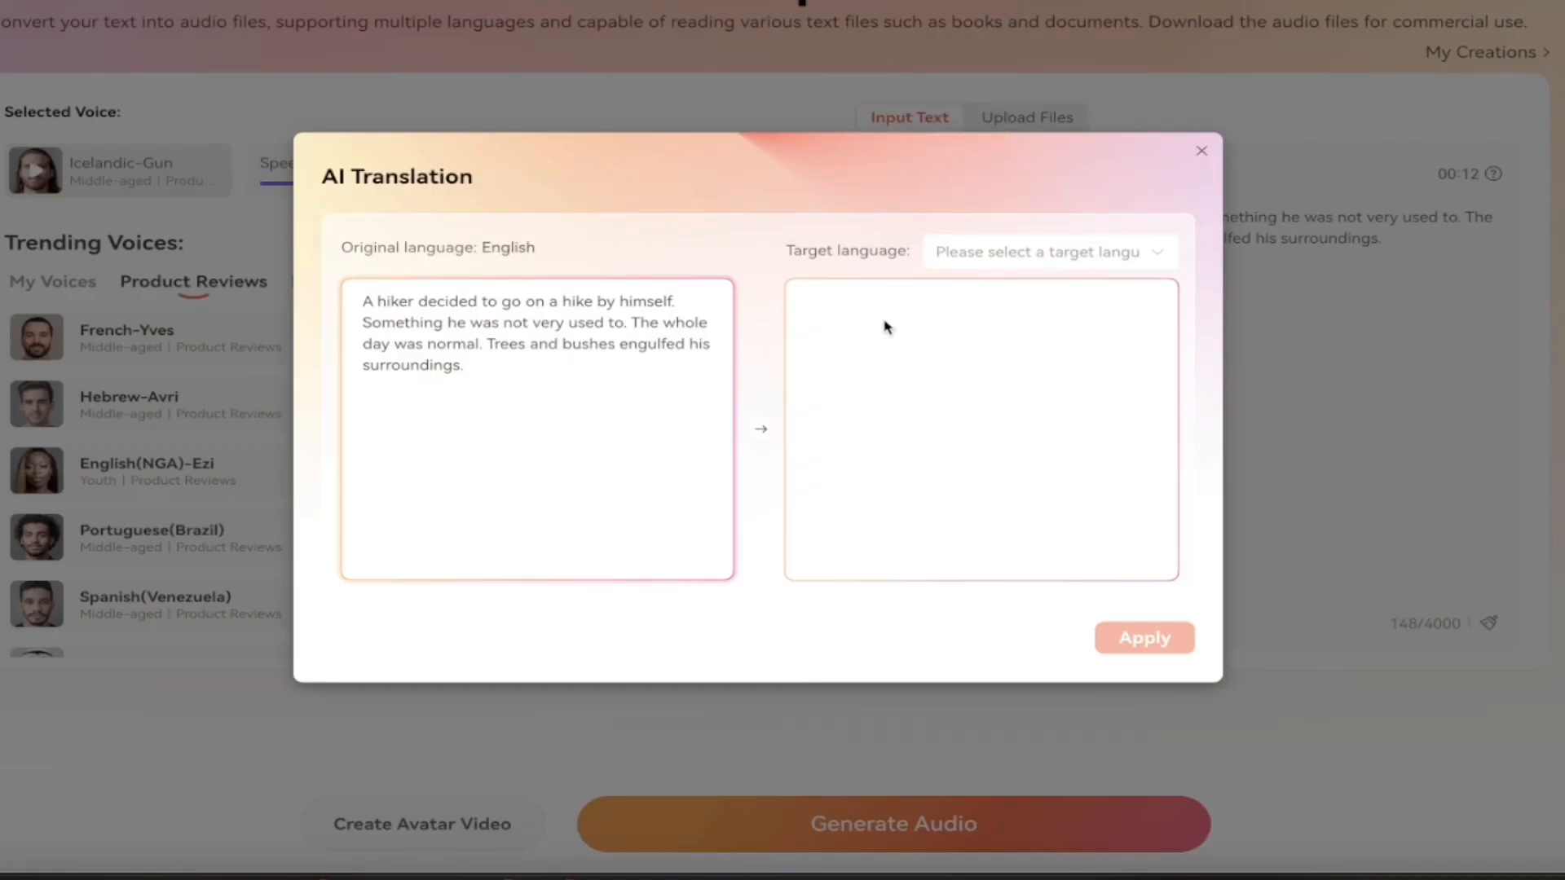
{"action": "left_click", "coordinate": [1036, 254]}
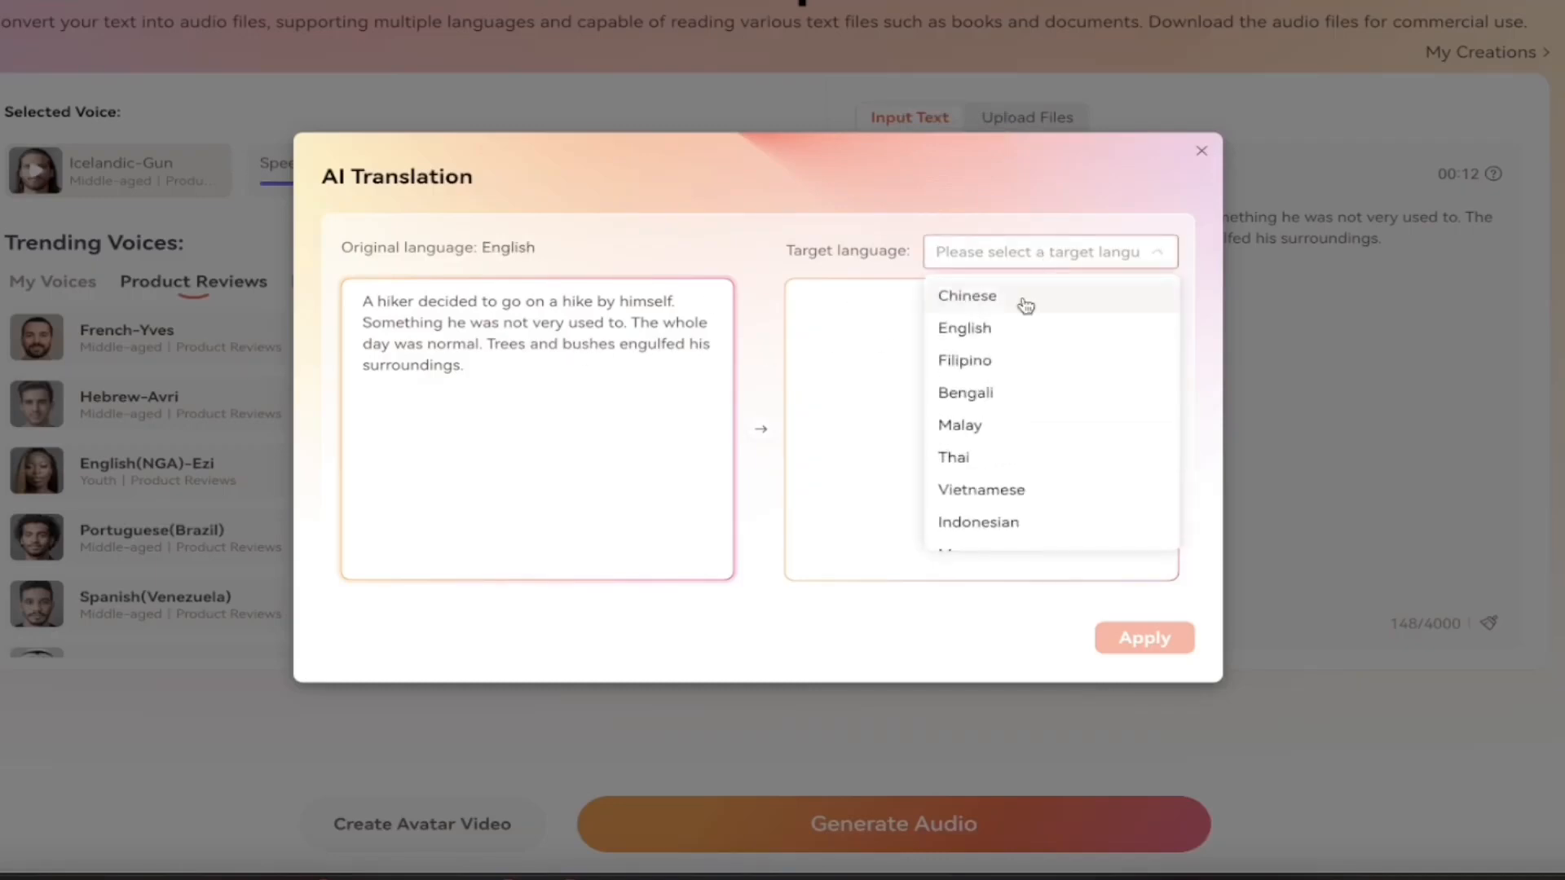
{"action": "scroll", "coordinate": [999, 405], "scroll_direction": "down", "scroll_amount": 5}
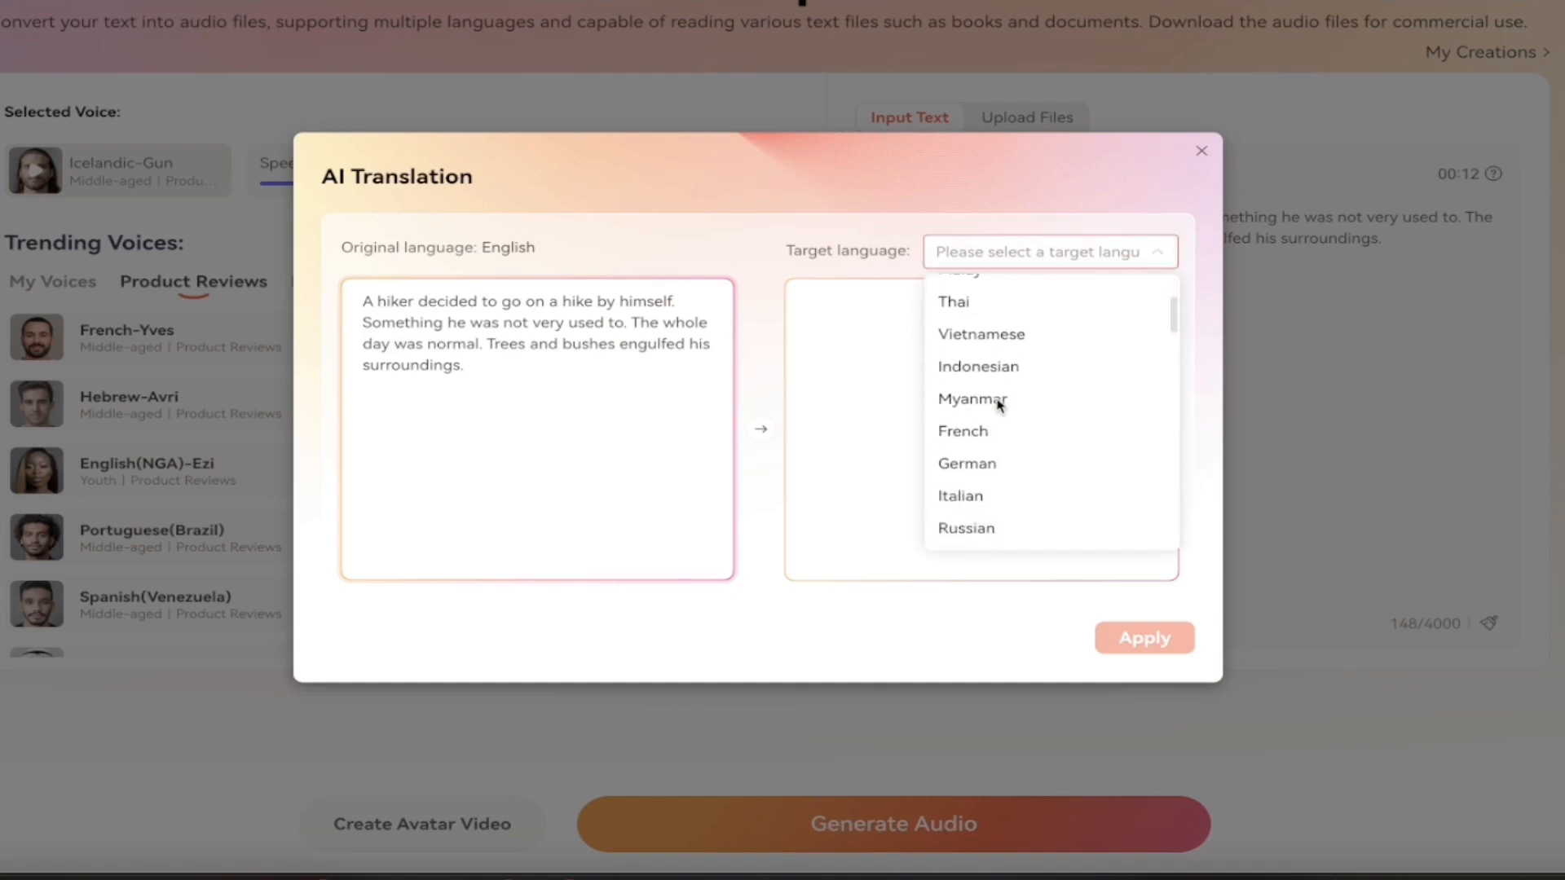
{"action": "scroll", "coordinate": [999, 405], "scroll_direction": "down", "scroll_amount": 5}
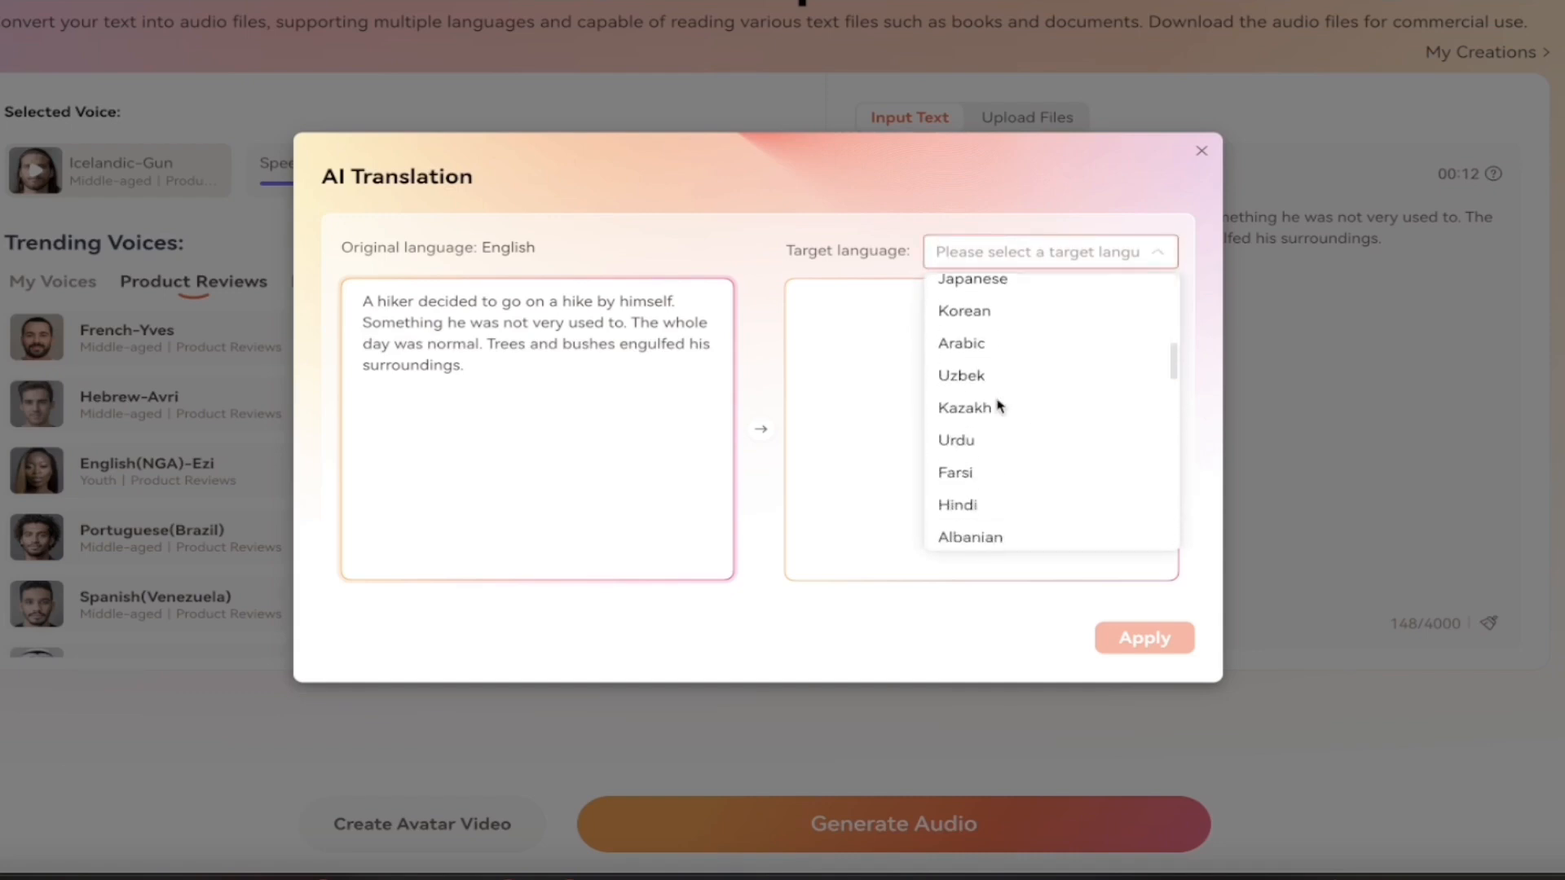
{"action": "scroll", "coordinate": [999, 405], "scroll_direction": "down", "scroll_amount": 4}
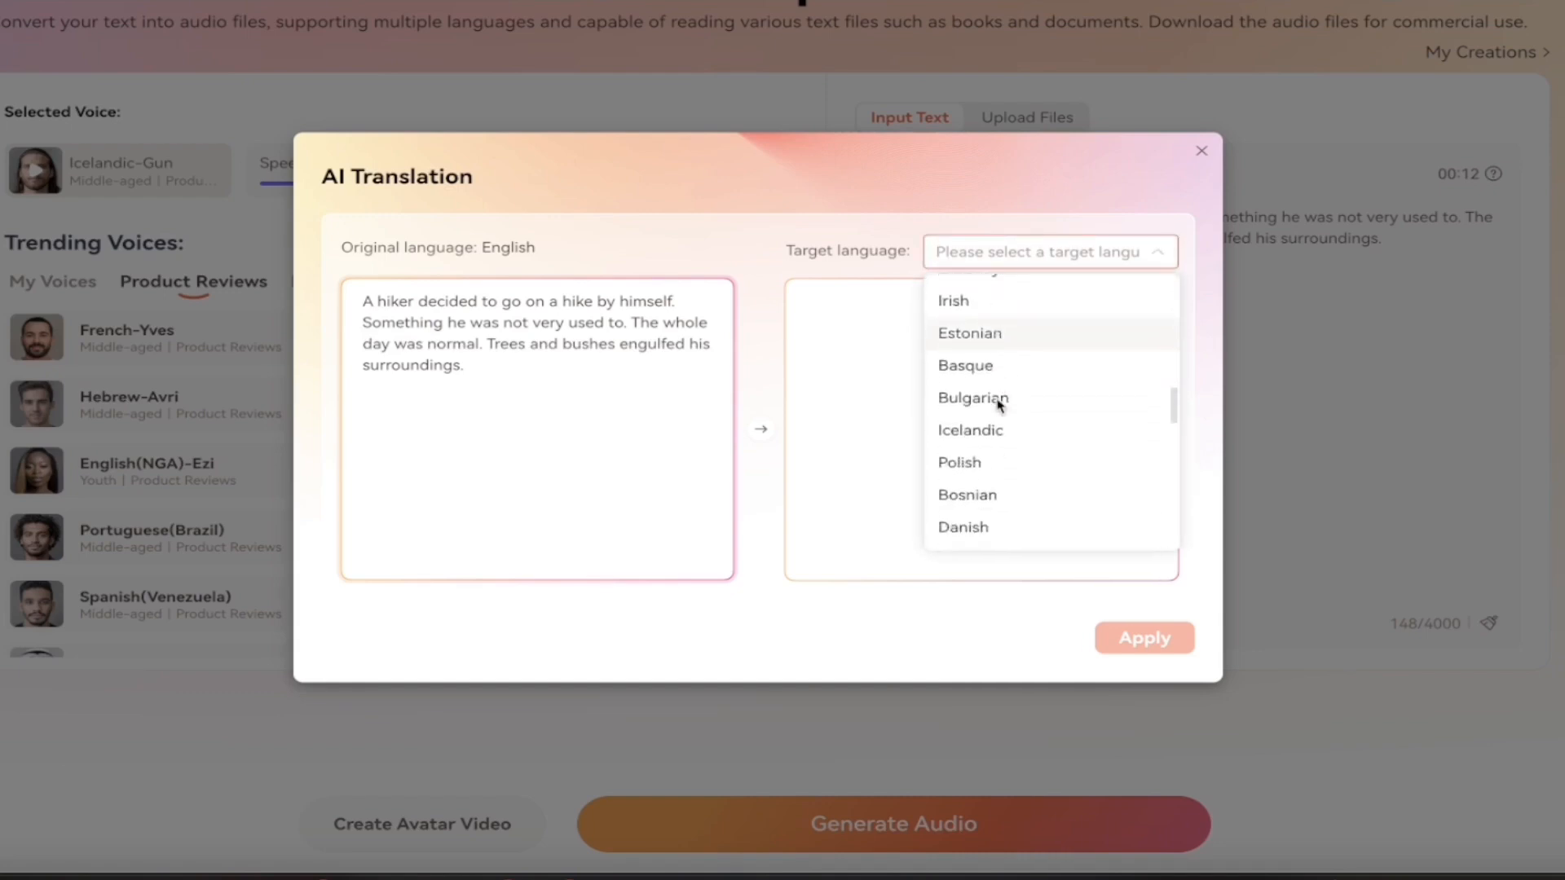
{"action": "left_click", "coordinate": [999, 347]}
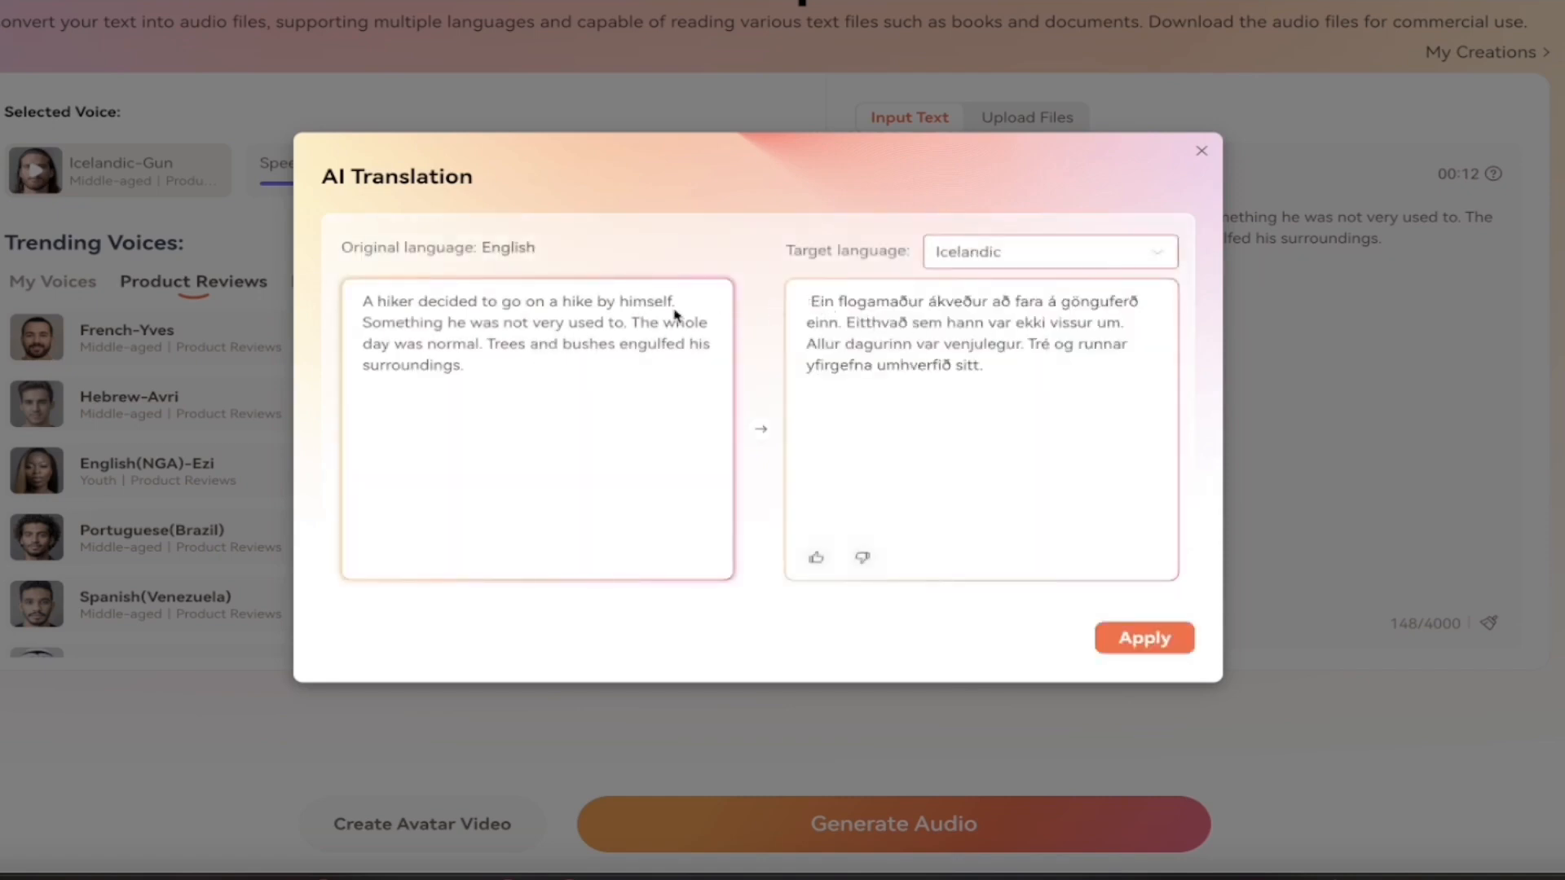
{"action": "left_click", "coordinate": [1130, 644]}
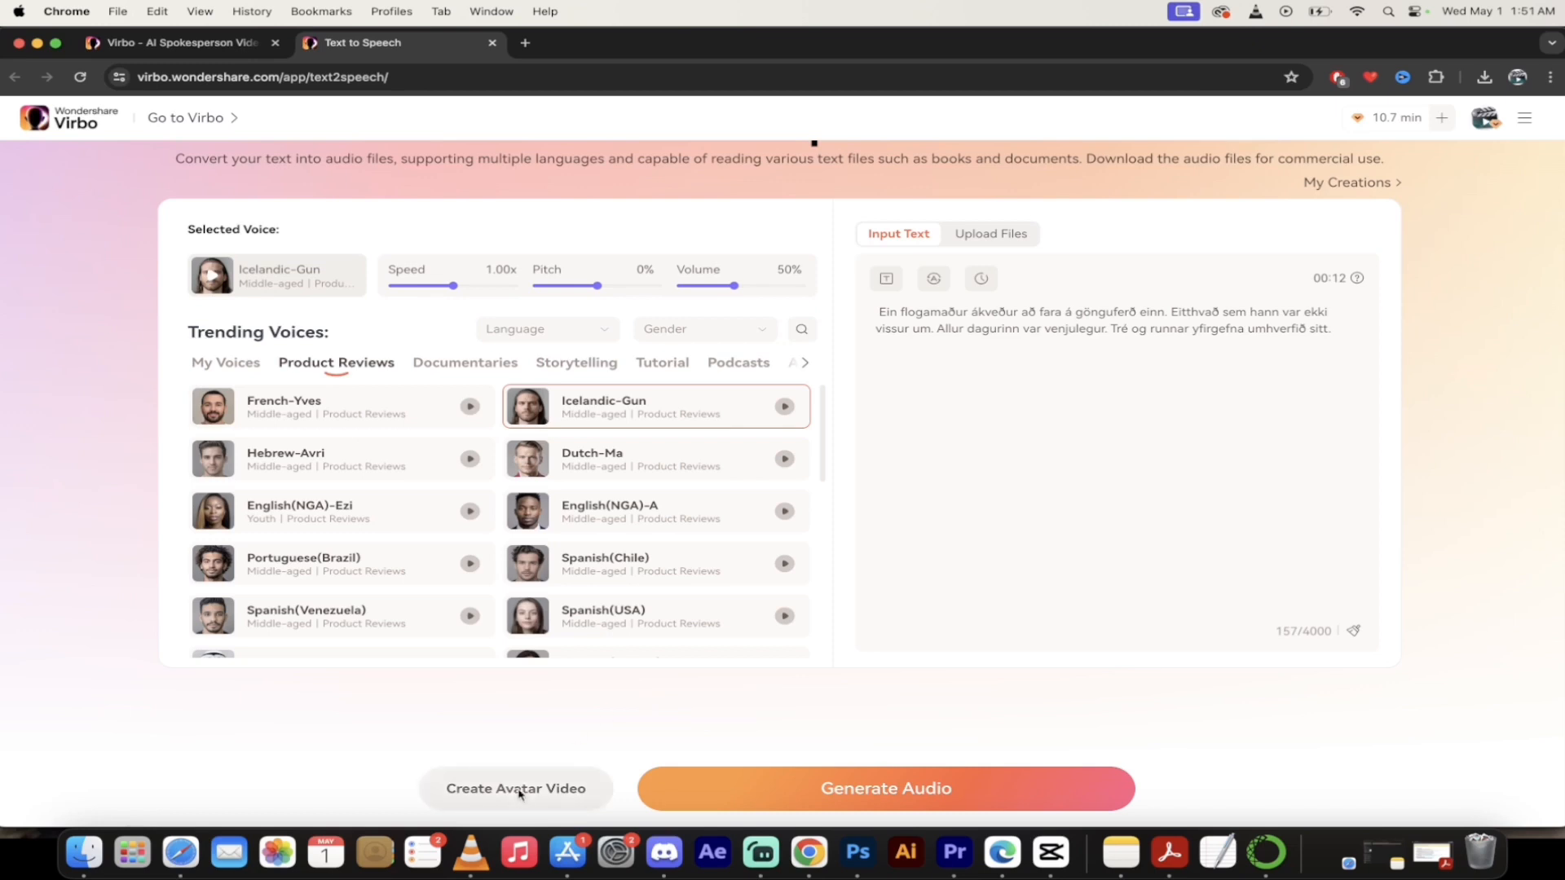
Generate the speech audio from the Icelandic text and download it after playing part of it.
{"action": "left_click", "coordinate": [823, 787]}
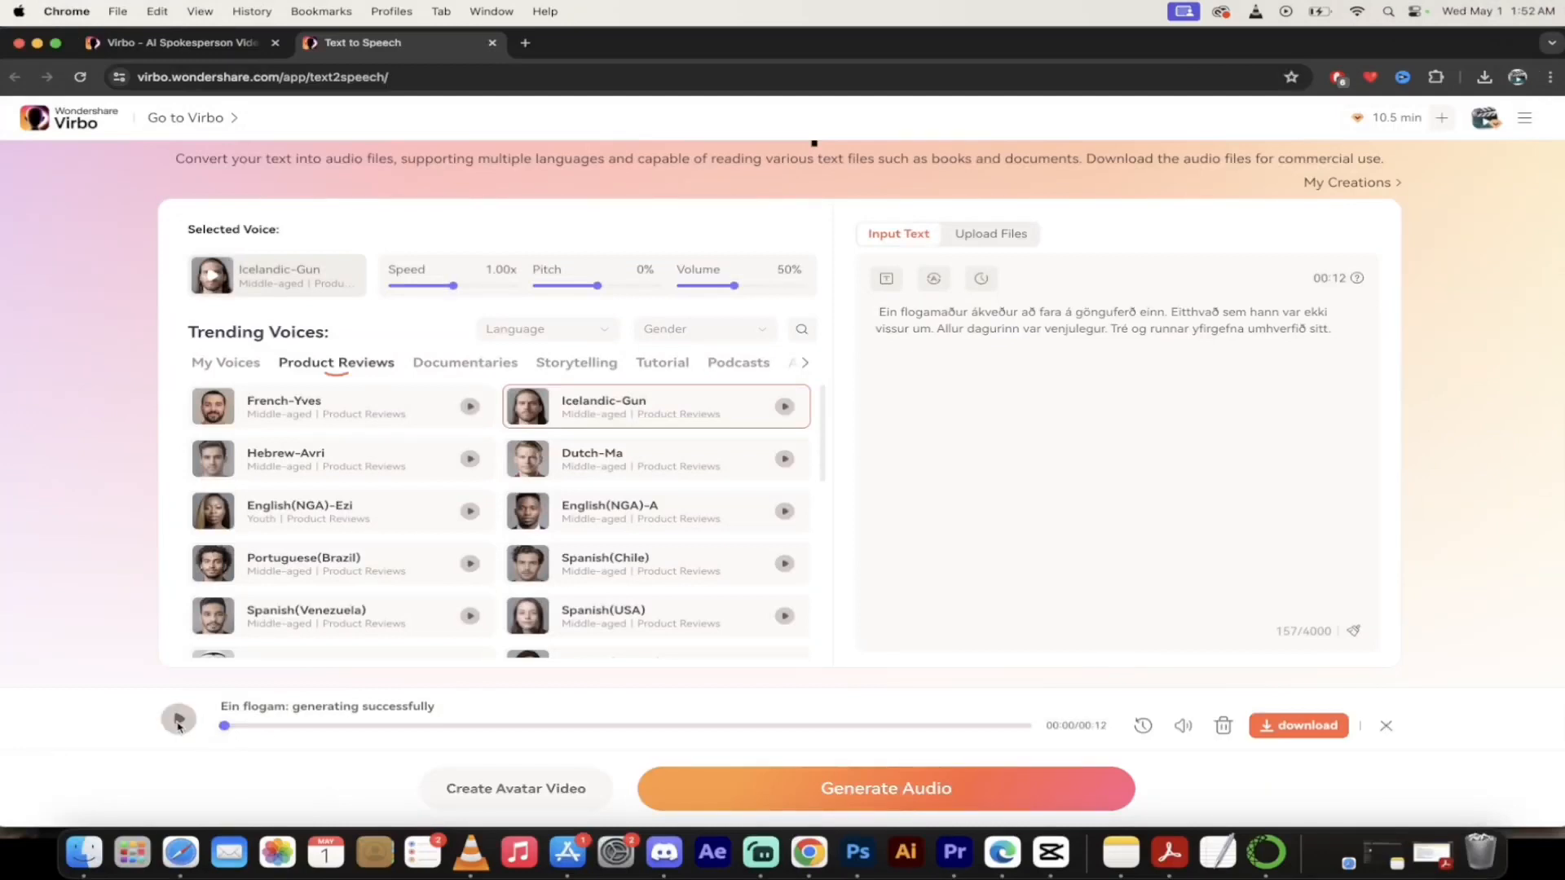
{"action": "left_click", "coordinate": [179, 721]}
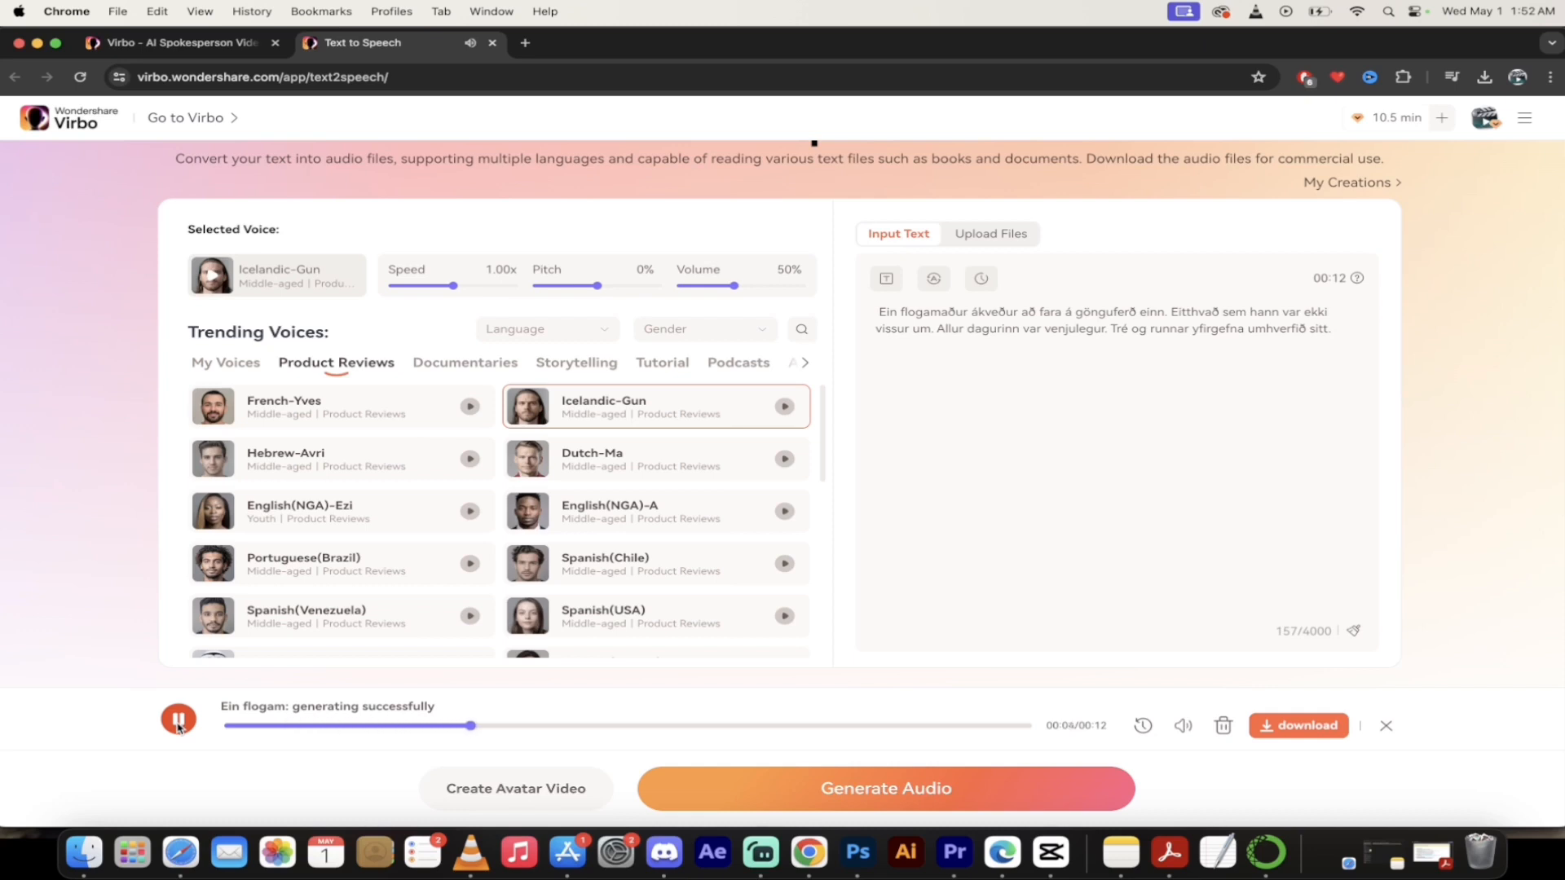
{"action": "left_click", "coordinate": [179, 720]}
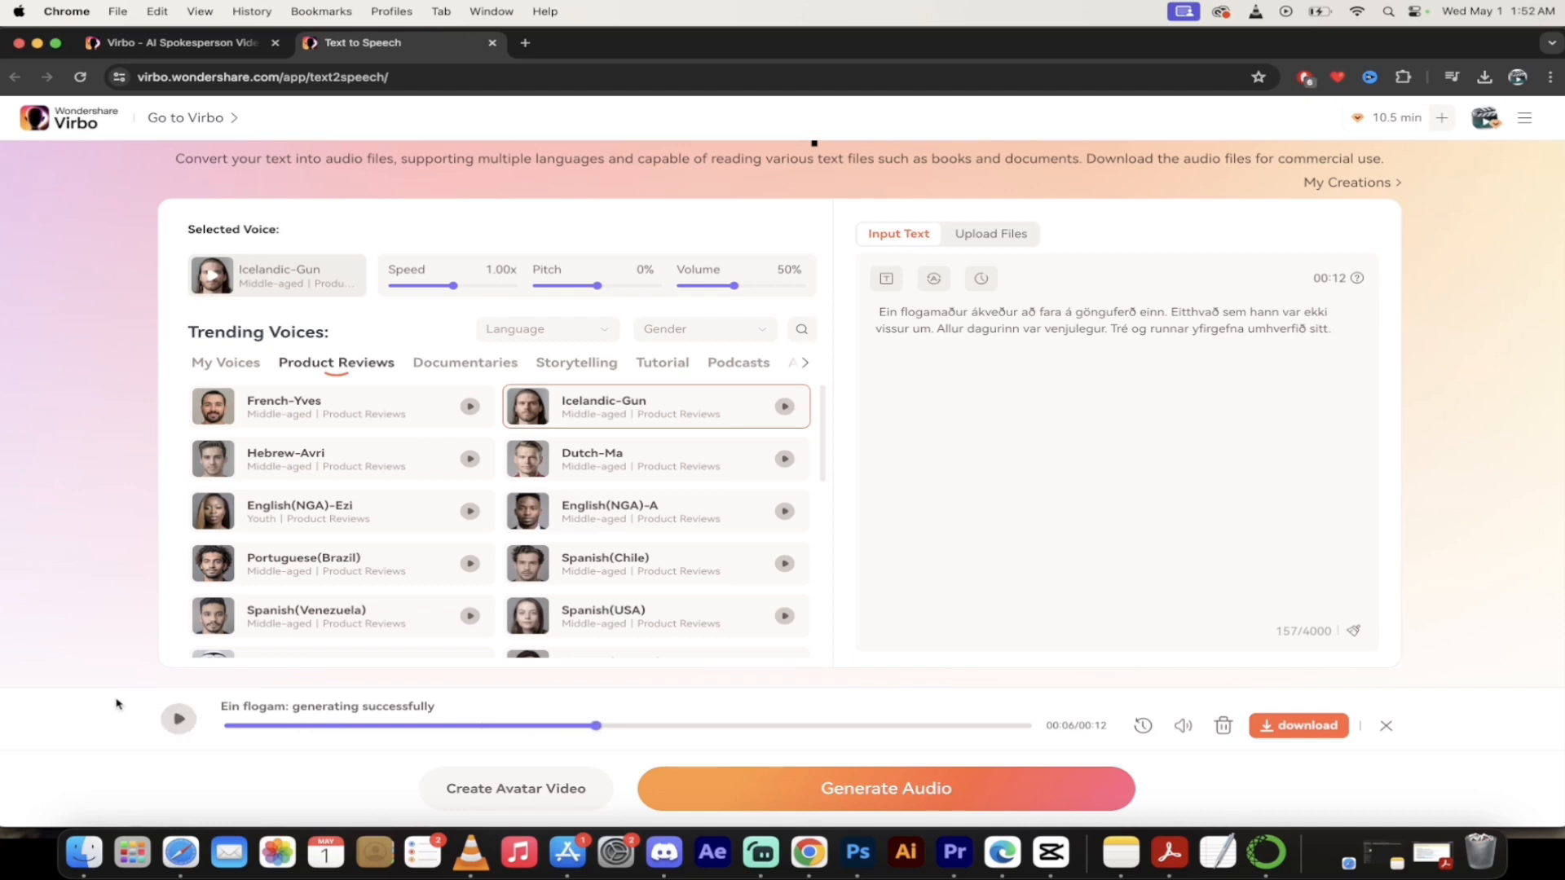
{"action": "scroll", "coordinate": [1432, 514], "scroll_direction": "up", "scroll_amount": 2}
{"action": "left_click", "coordinate": [1268, 727]}
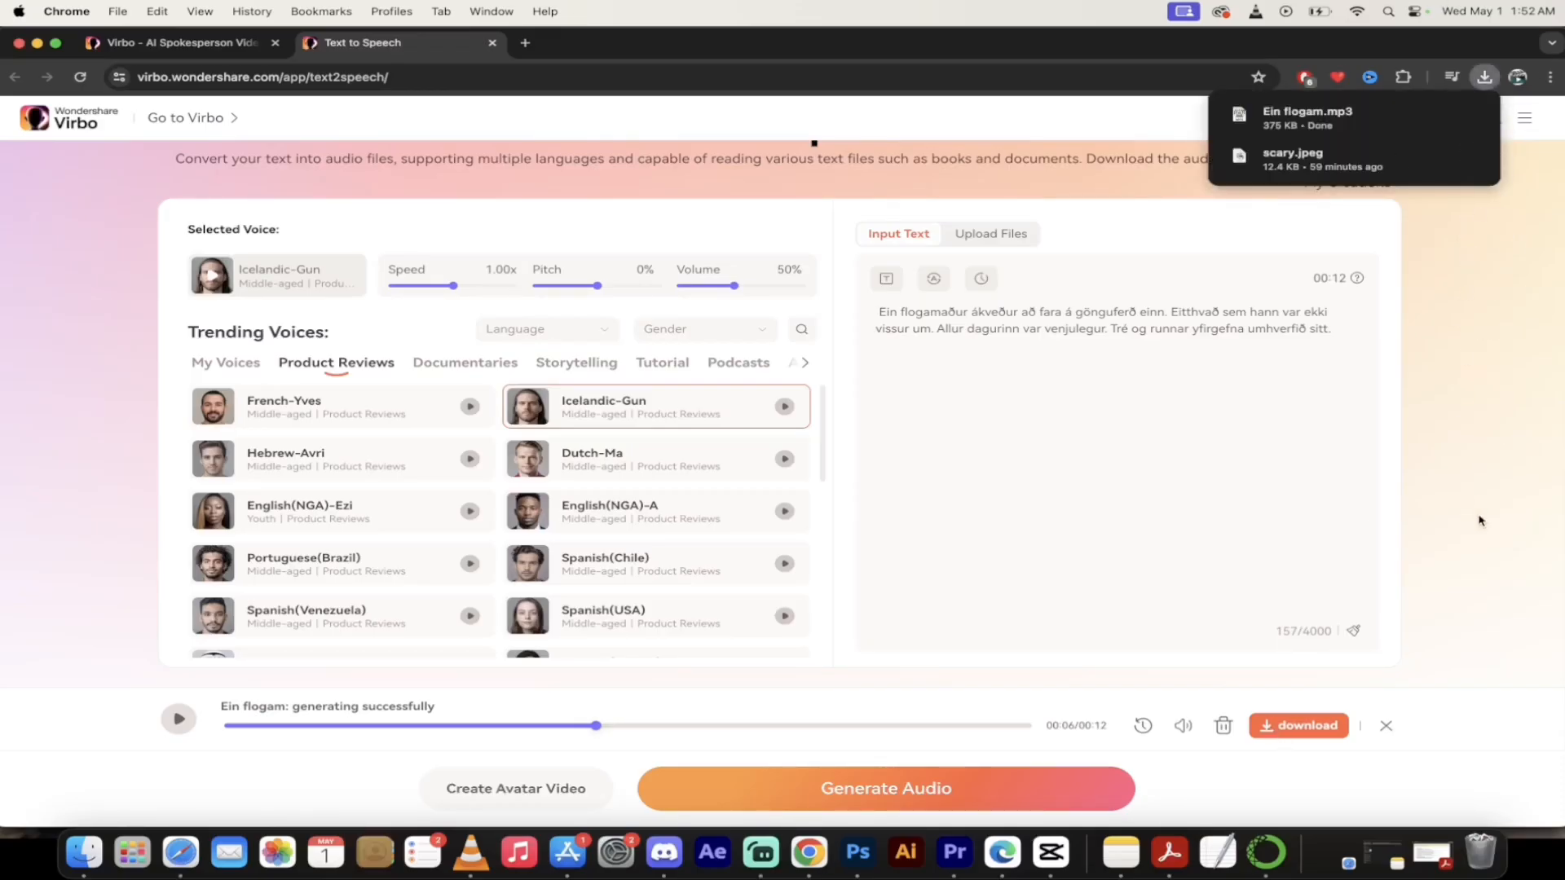